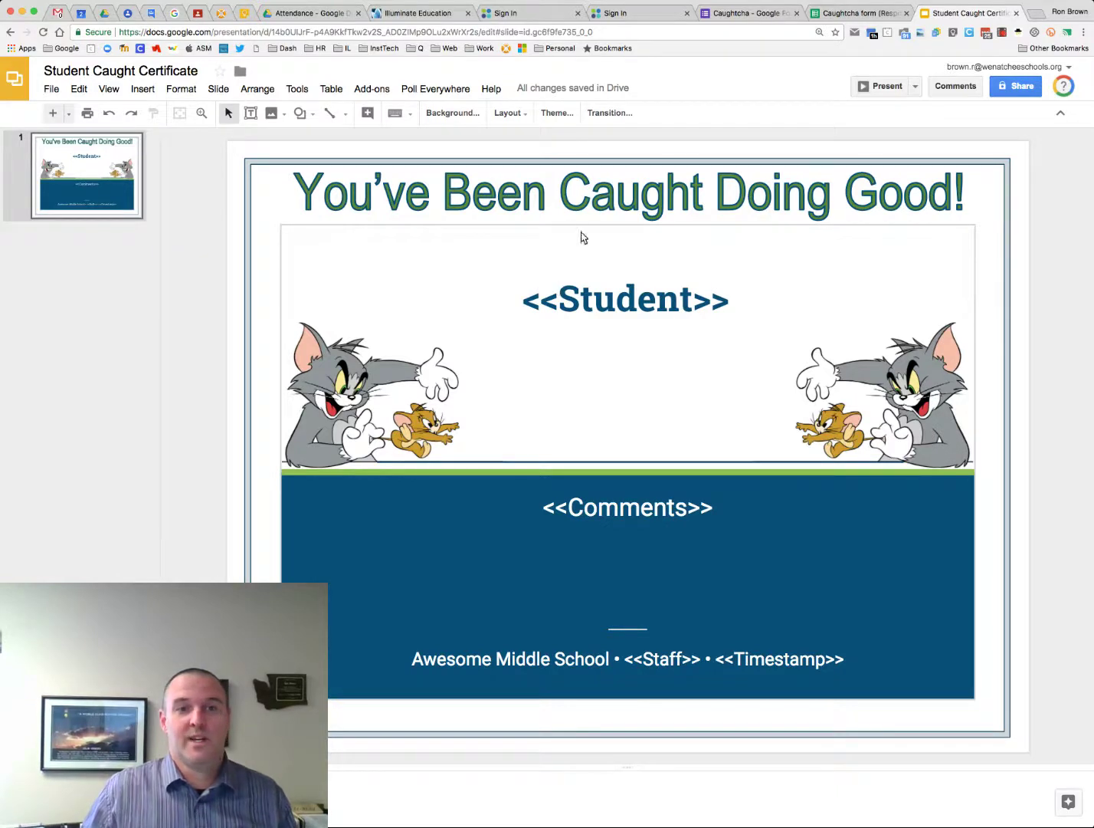
Nudge the certificate title slightly down and select the <<Student>> placeholder.
left_click(581, 209)
mouse_move(612, 177)
left_mouse_down()
mouse_move(613, 212)
mouse_move(616, 177)
left_mouse_up()
left_click(604, 350)
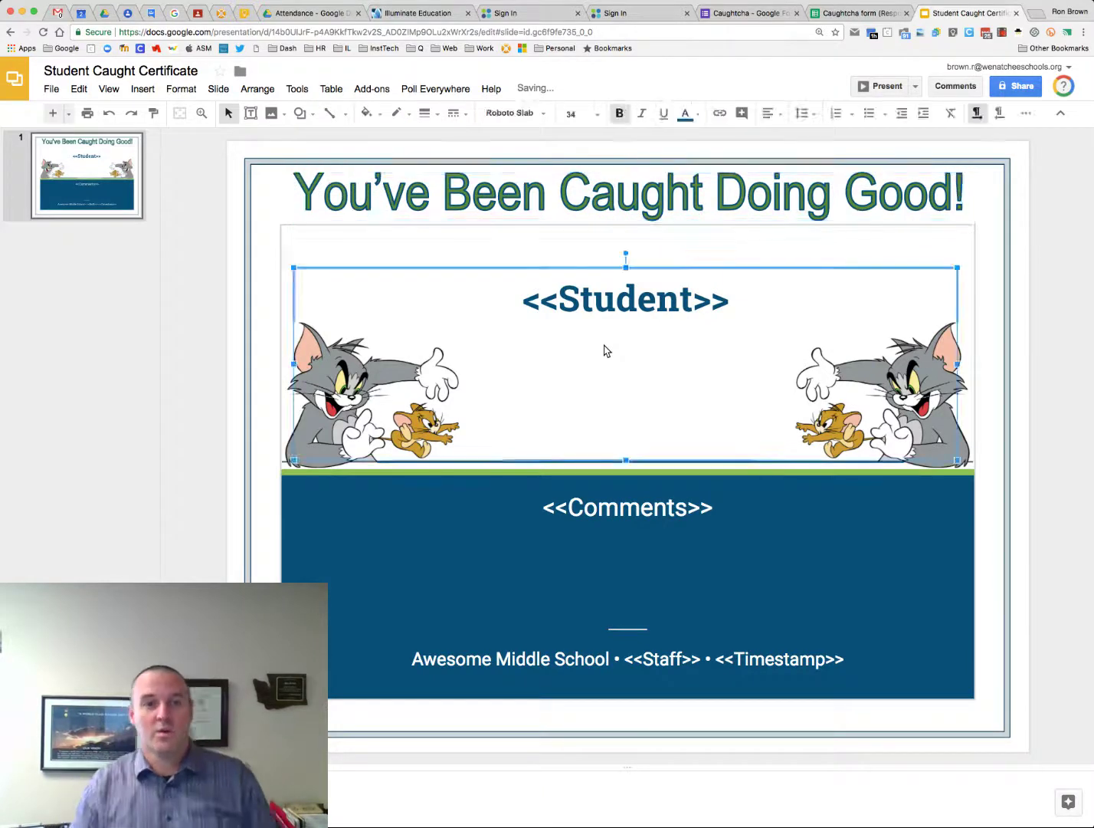
left_click(664, 308)
Inspect the left Tom & Jerry image, <<Comments>> box, footer line and background image.
left_click(262, 284)
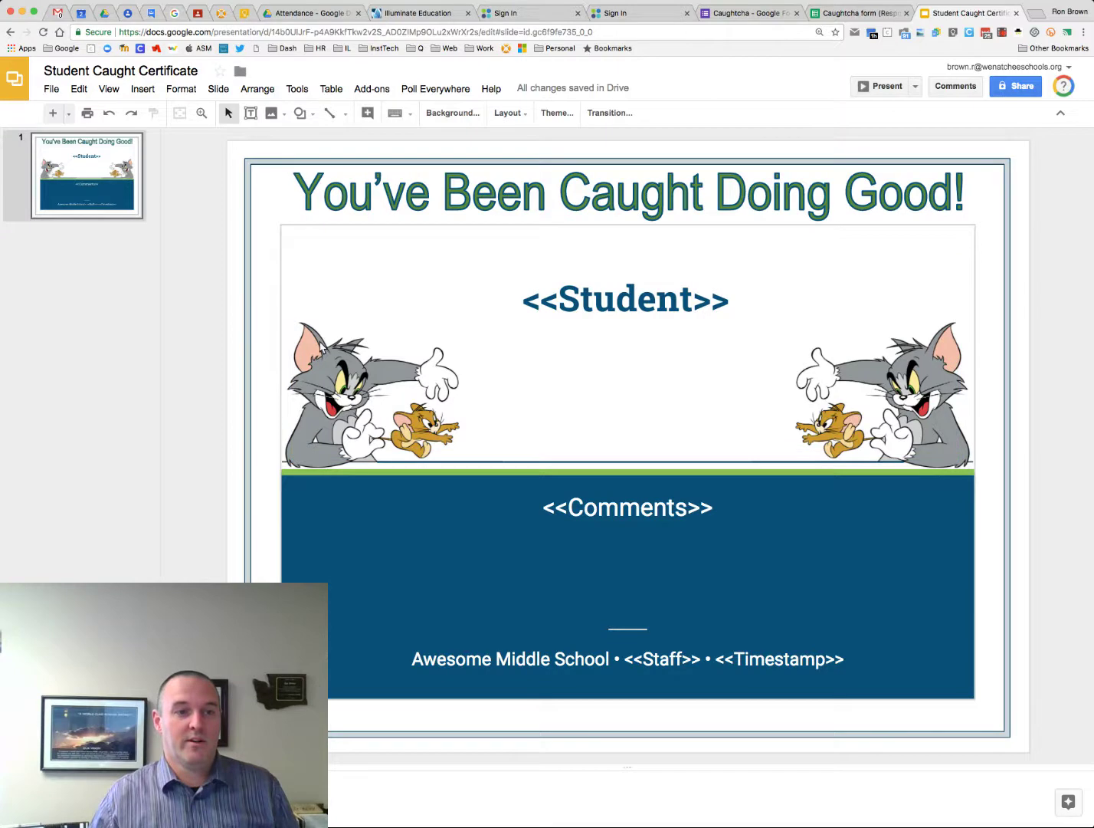
left_click(331, 360)
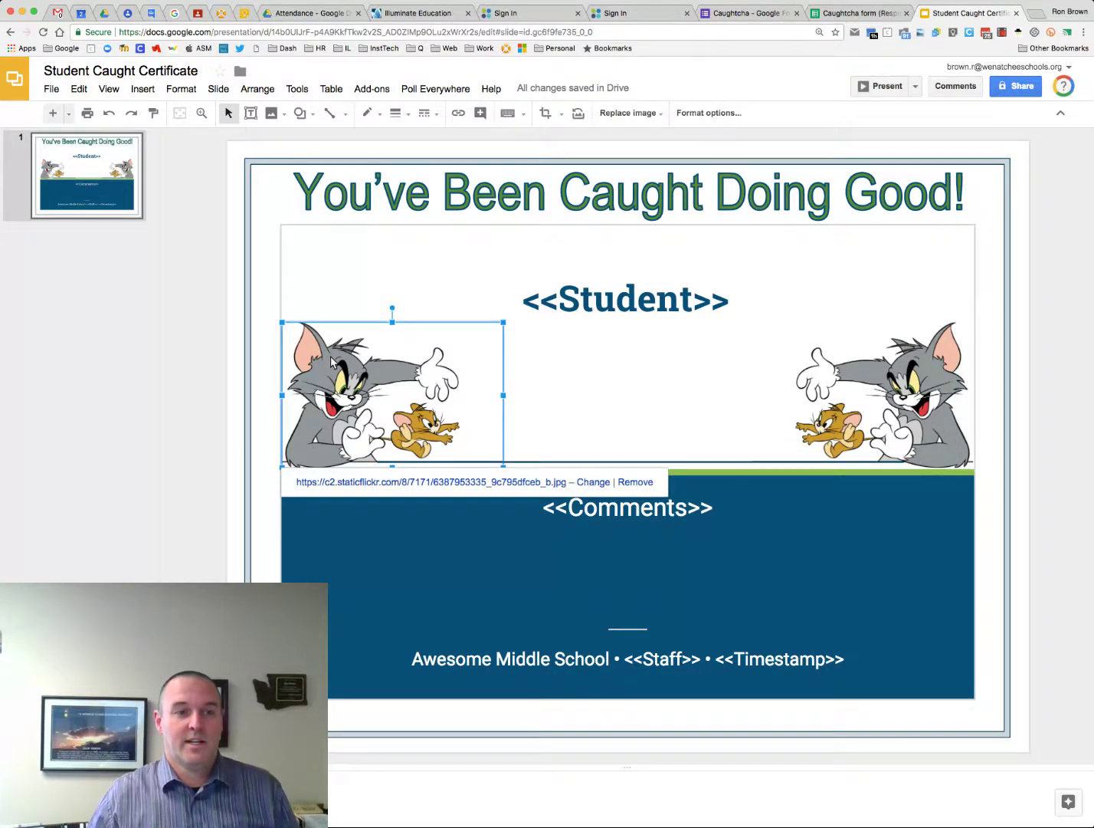
left_click(279, 330)
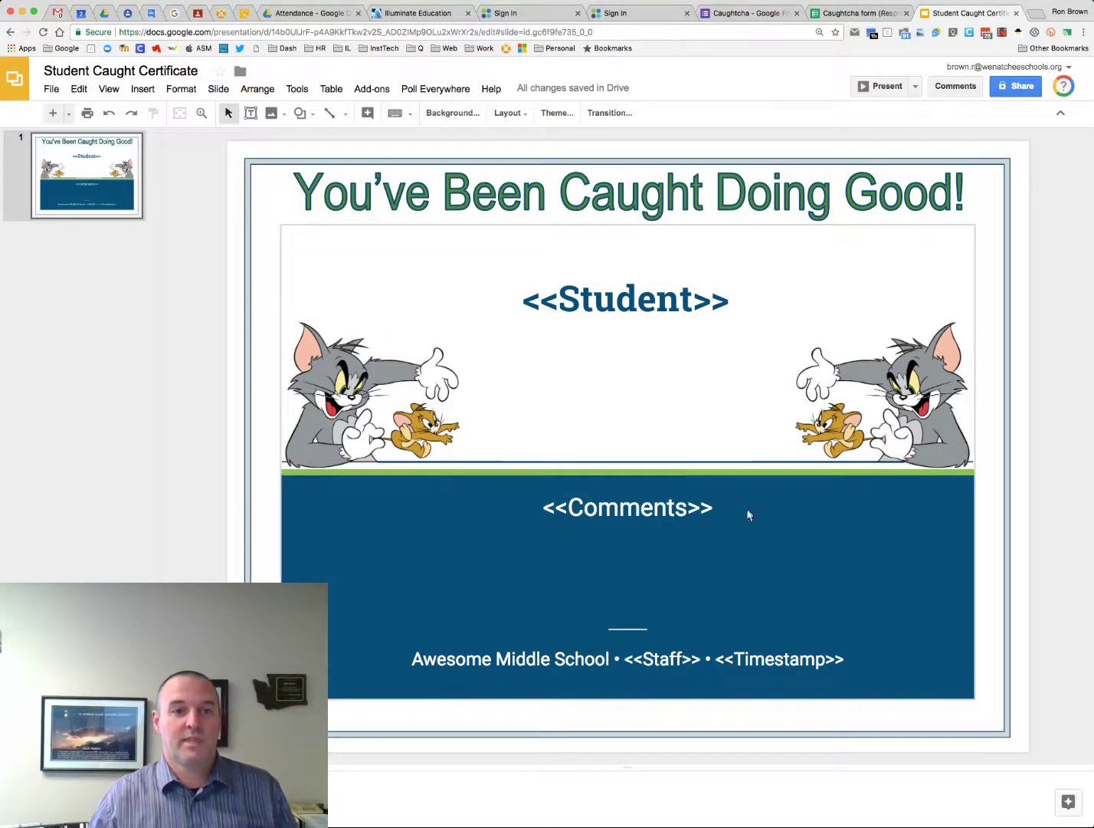
left_click(833, 530)
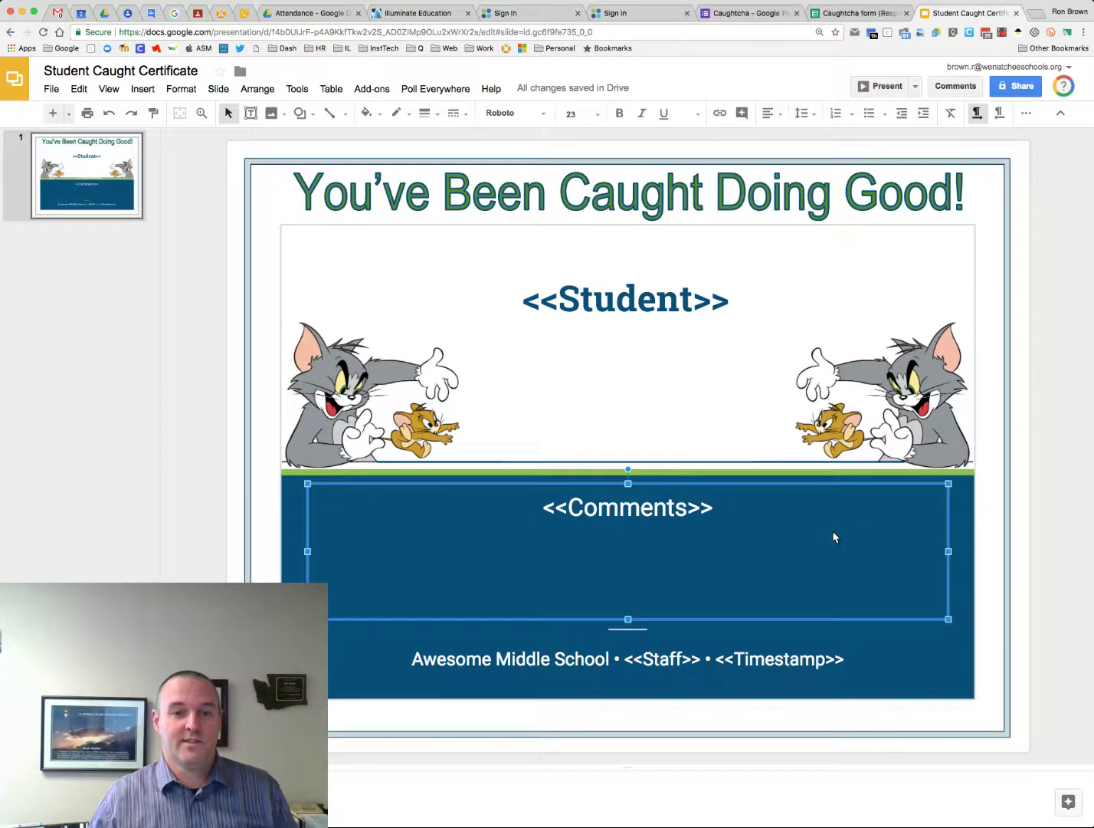
left_click(912, 679)
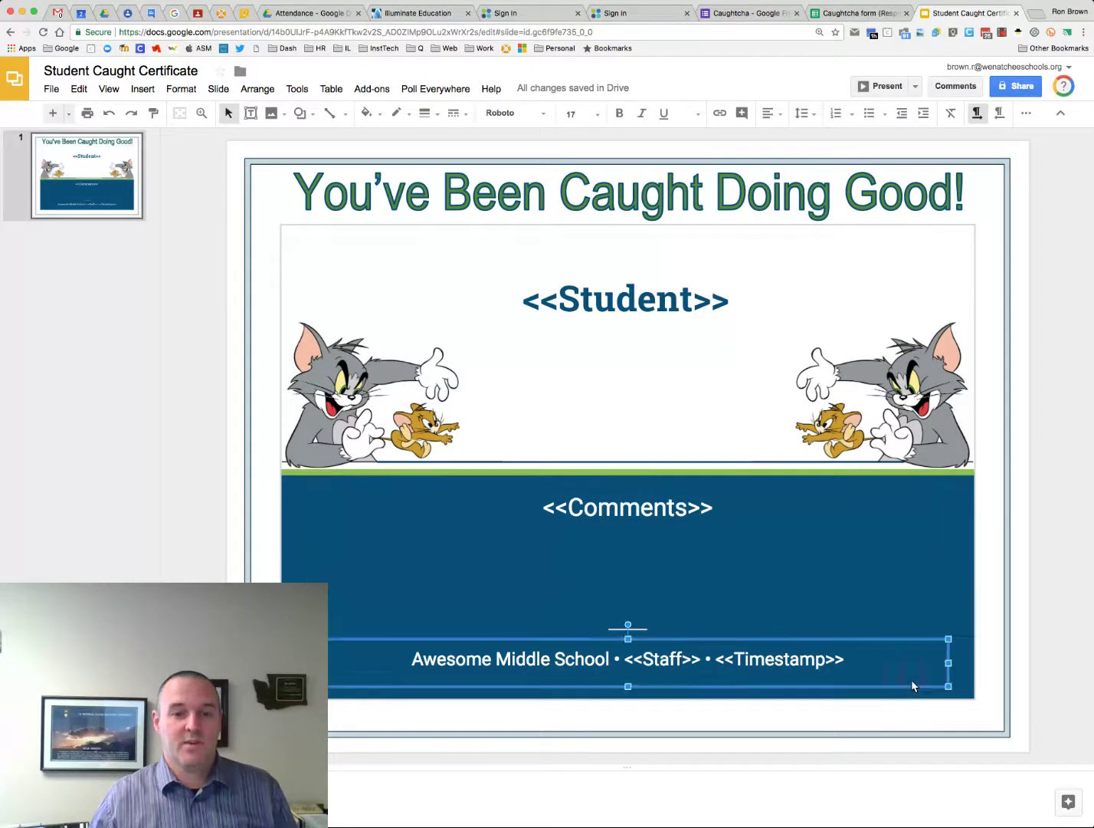
left_click(958, 631)
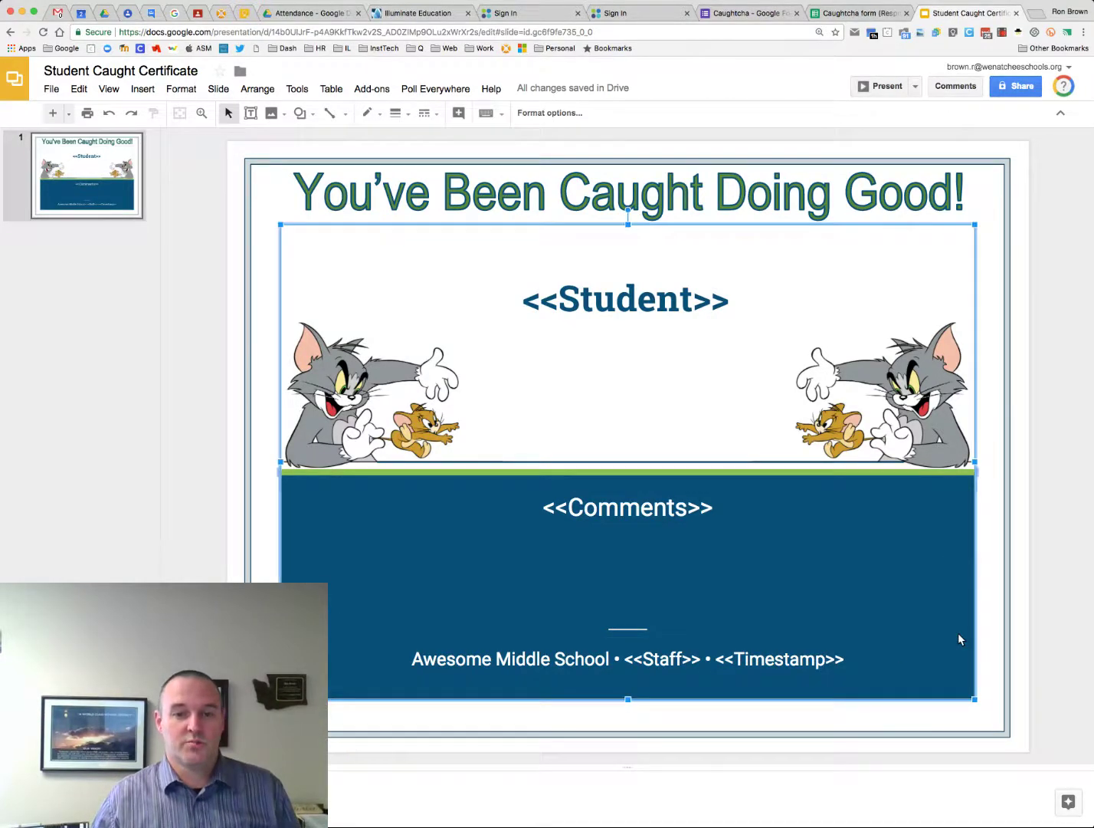
Fill the outer border frame with a blue theme colour.
left_click(1009, 316)
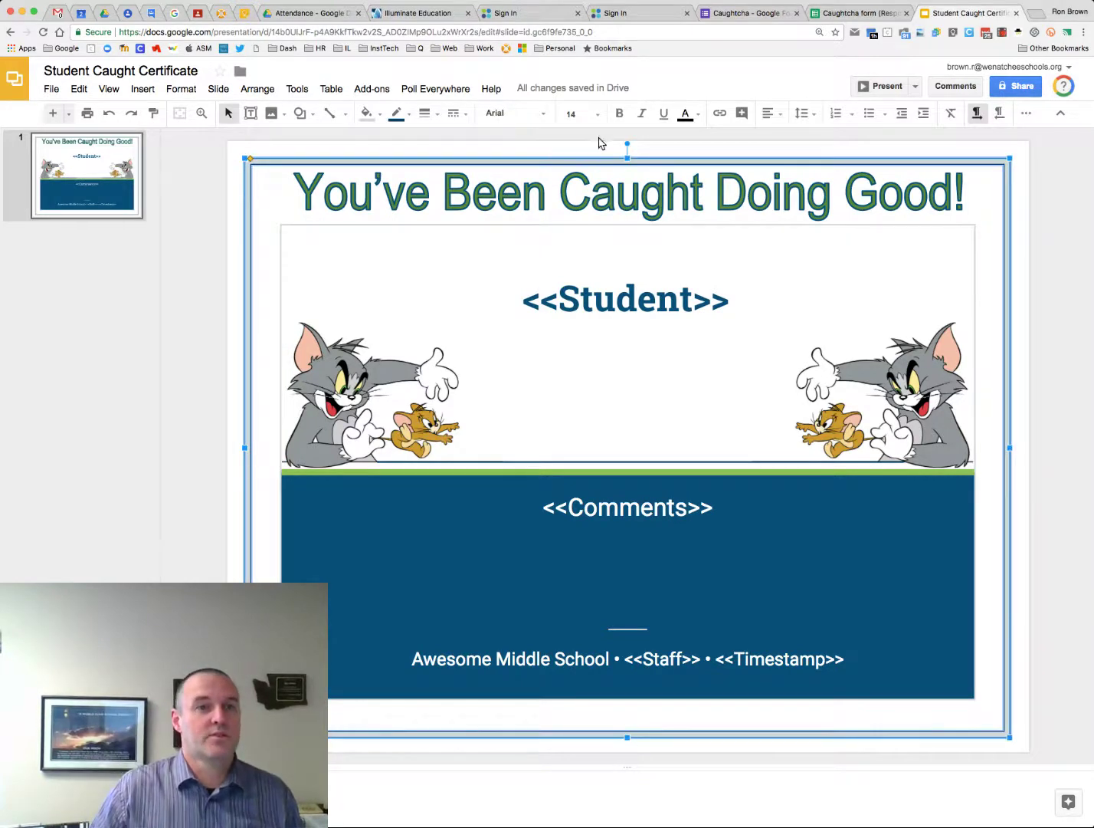
left_click(373, 113)
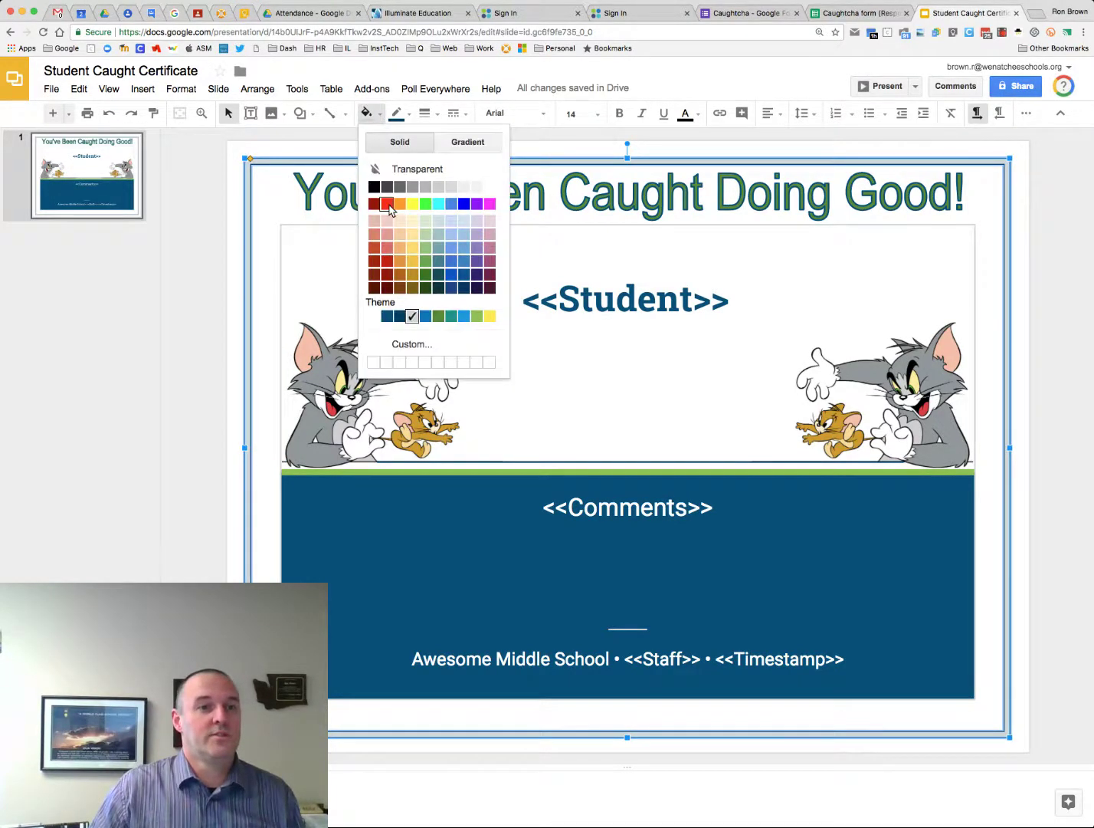
left_click(463, 317)
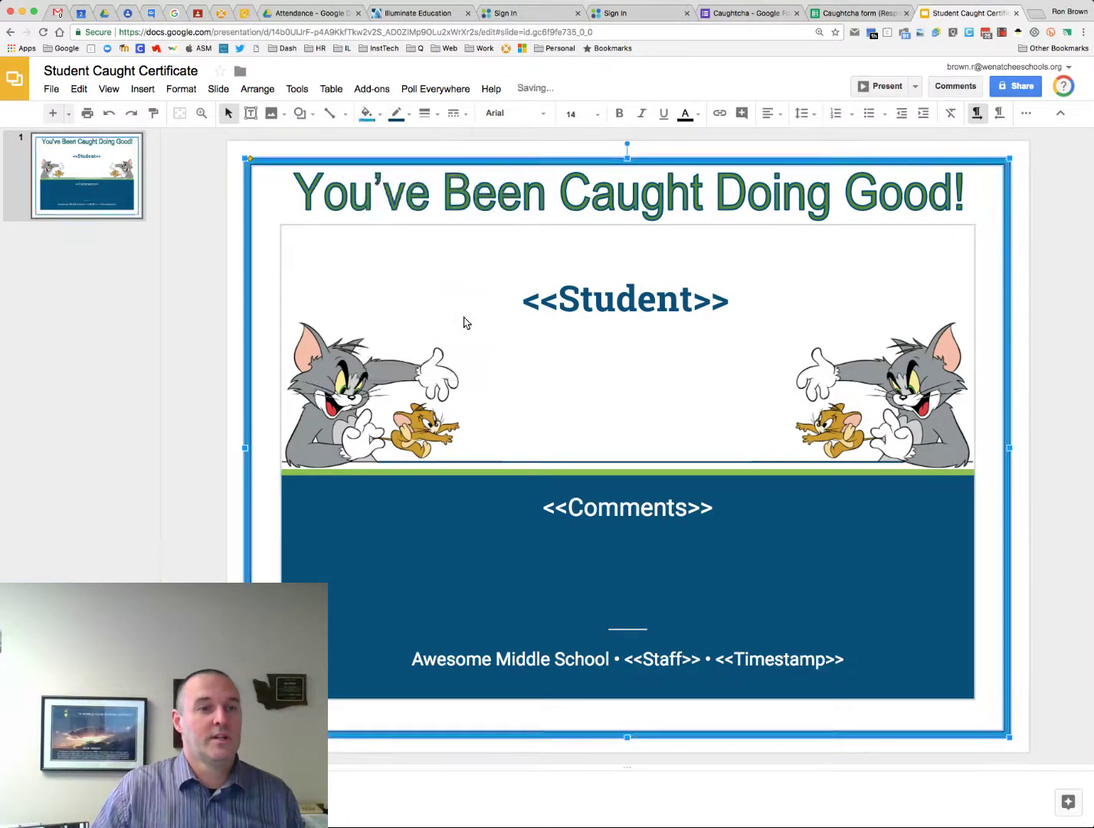
left_click(238, 337)
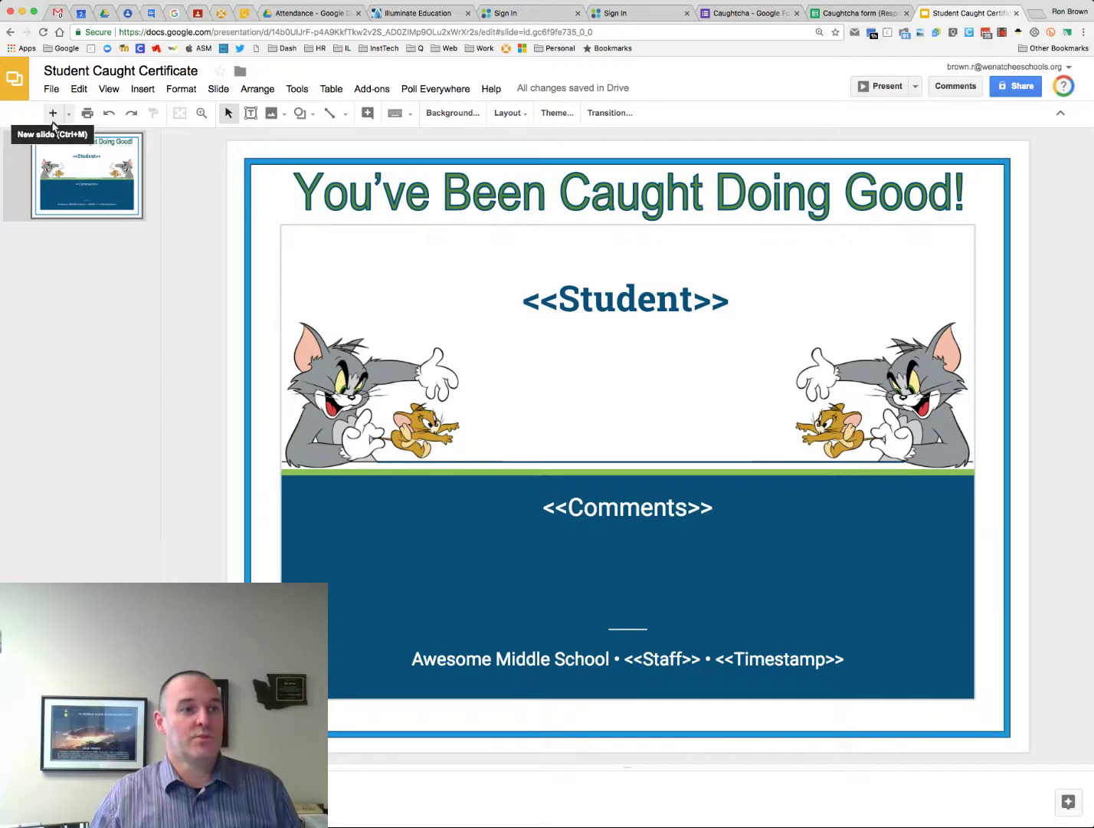
Set a custom page size of 11 × 8.5 inches in Page setup.
left_click(53, 95)
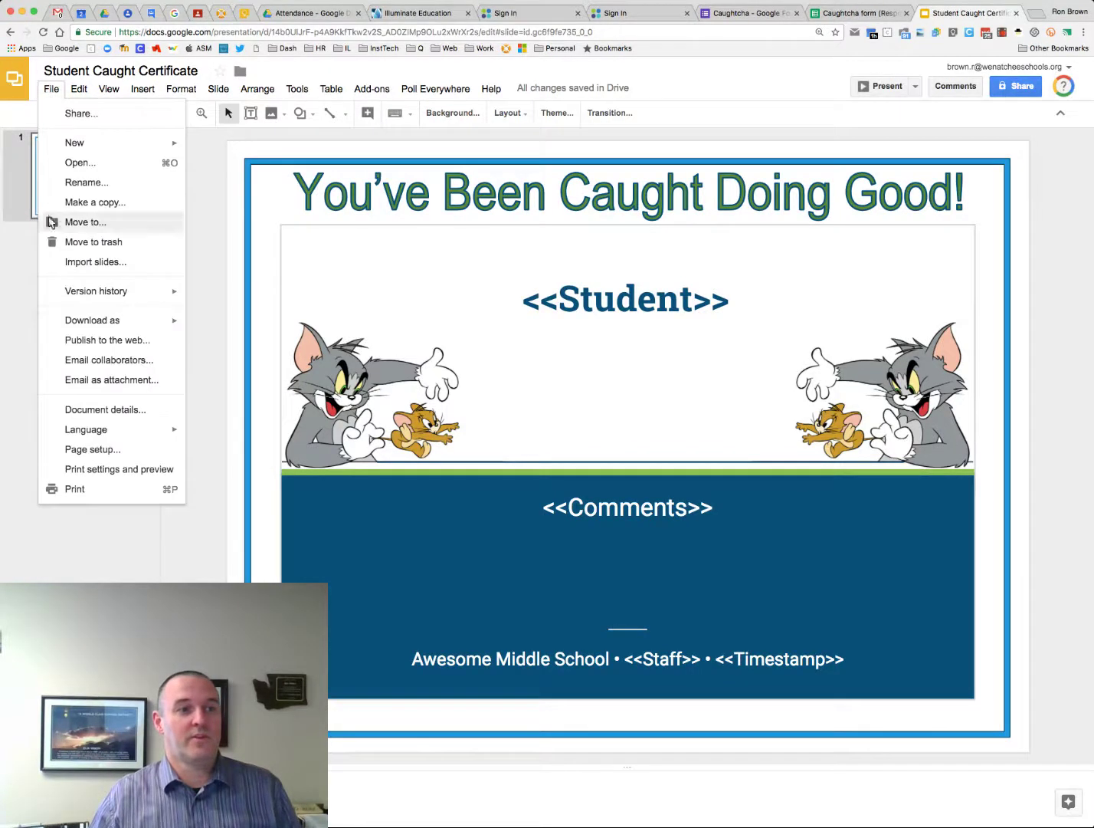
left_click(64, 450)
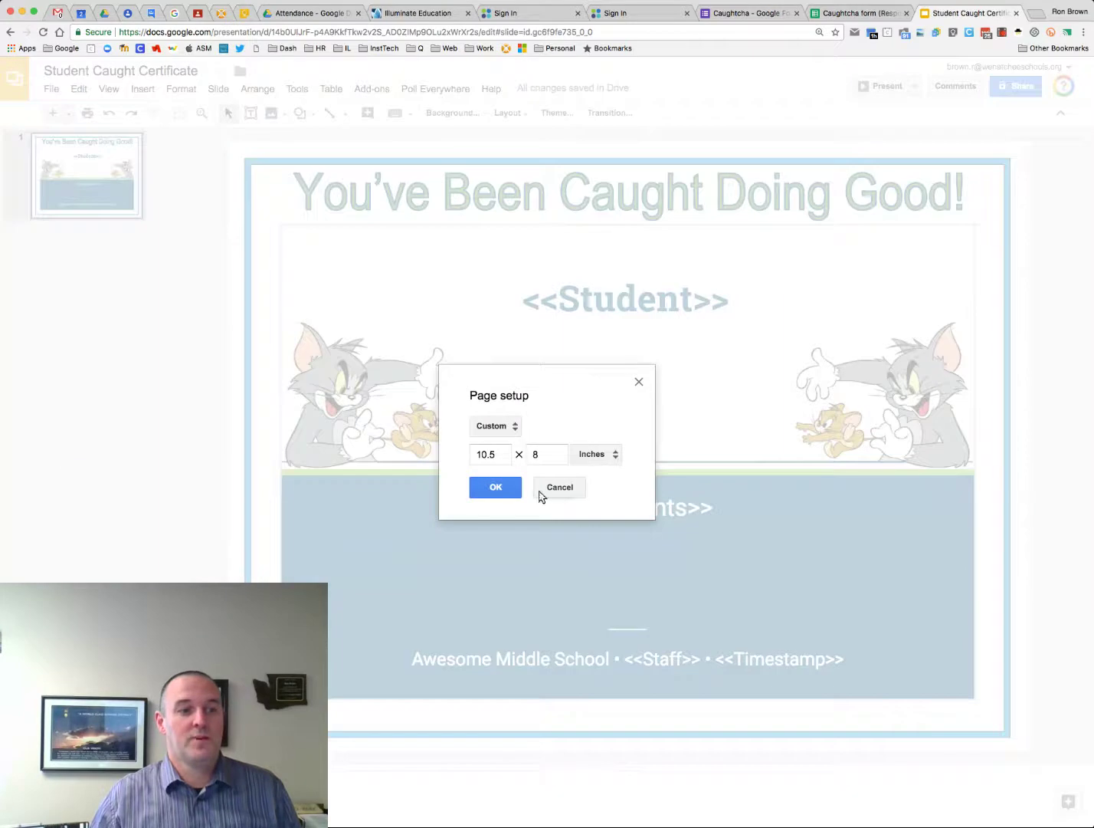
double_click(492, 455)
type("11")
key("Tab")
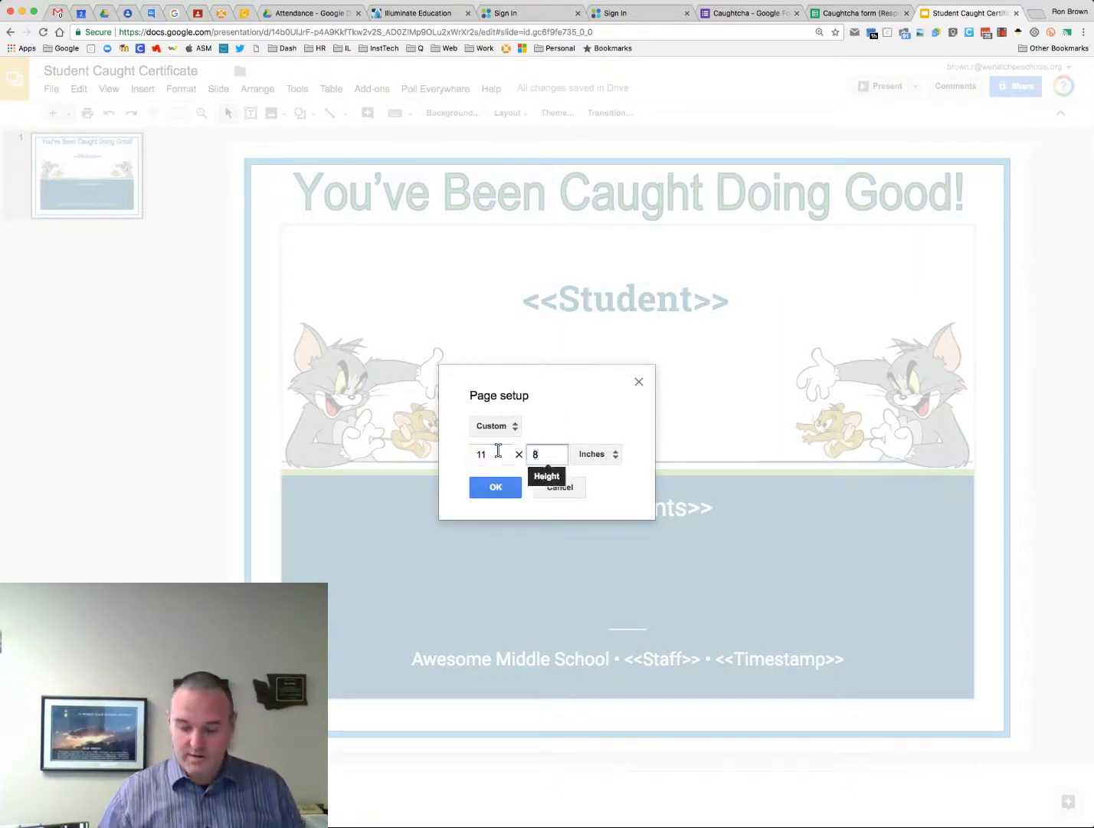
type("8.5")
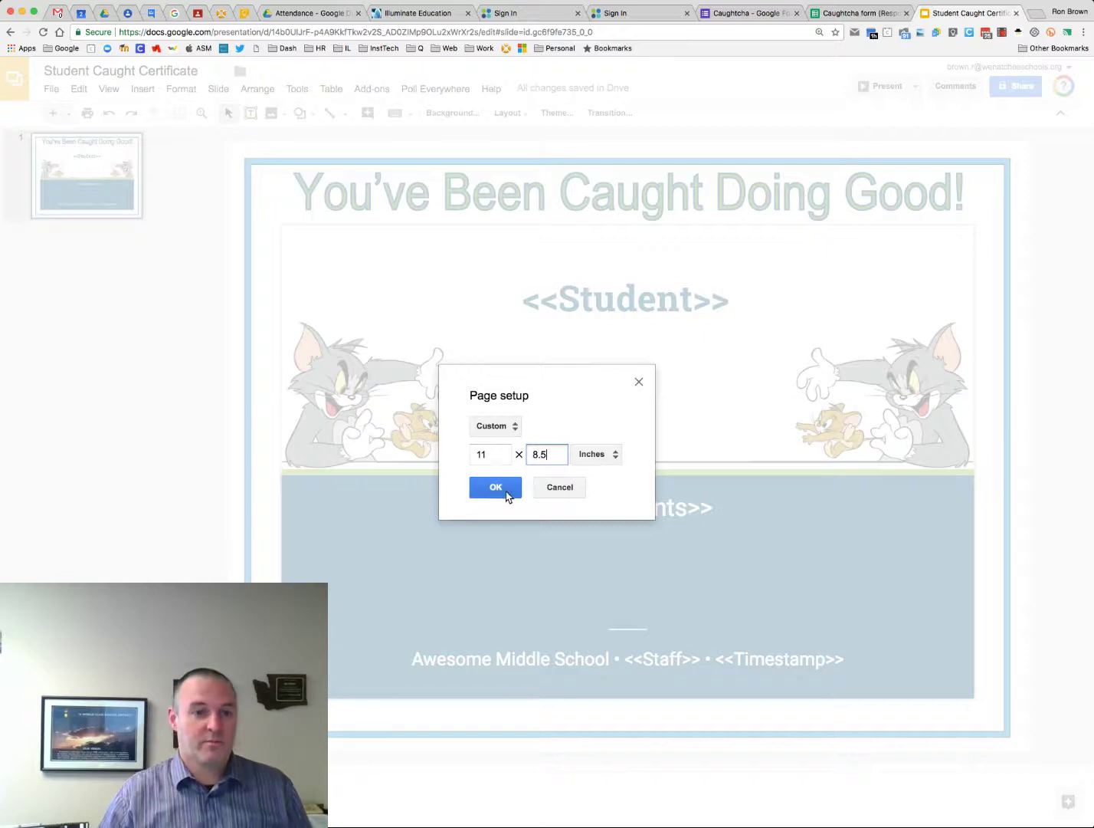
left_click(499, 488)
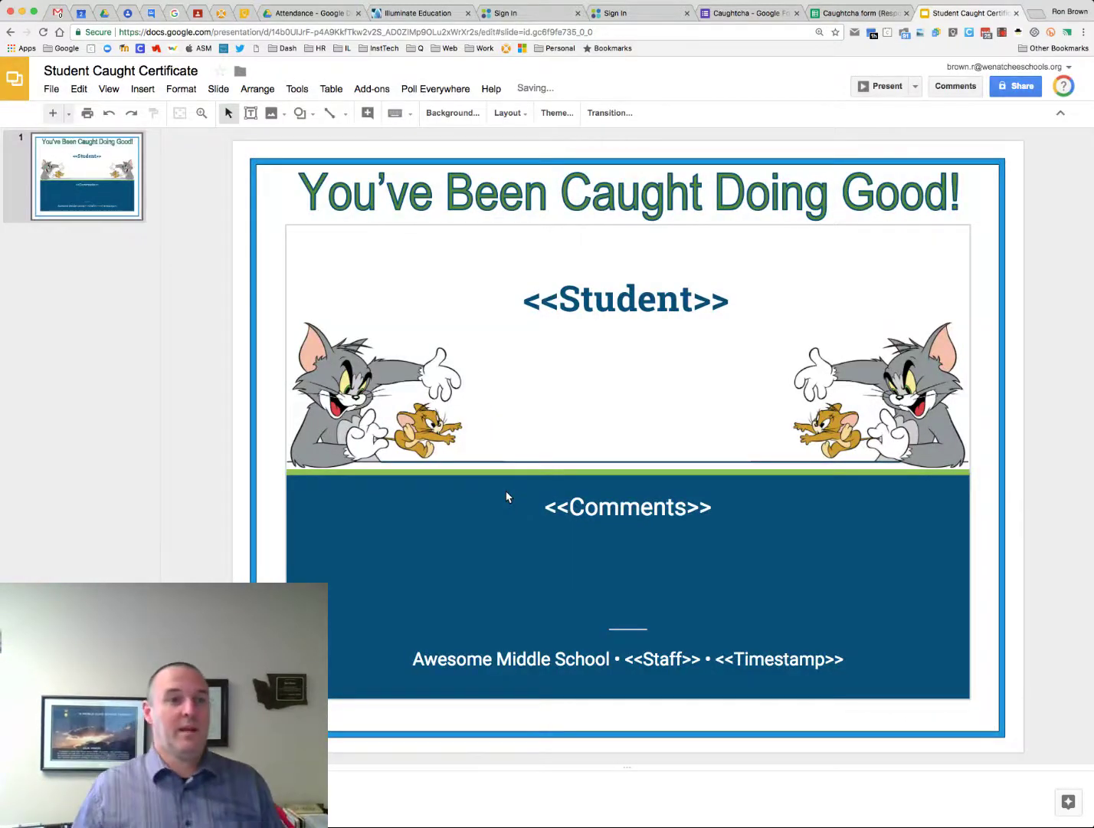
Recheck Page setup, keeping Custom size and inches, and close it unchanged.
left_click(52, 89)
left_click(116, 453)
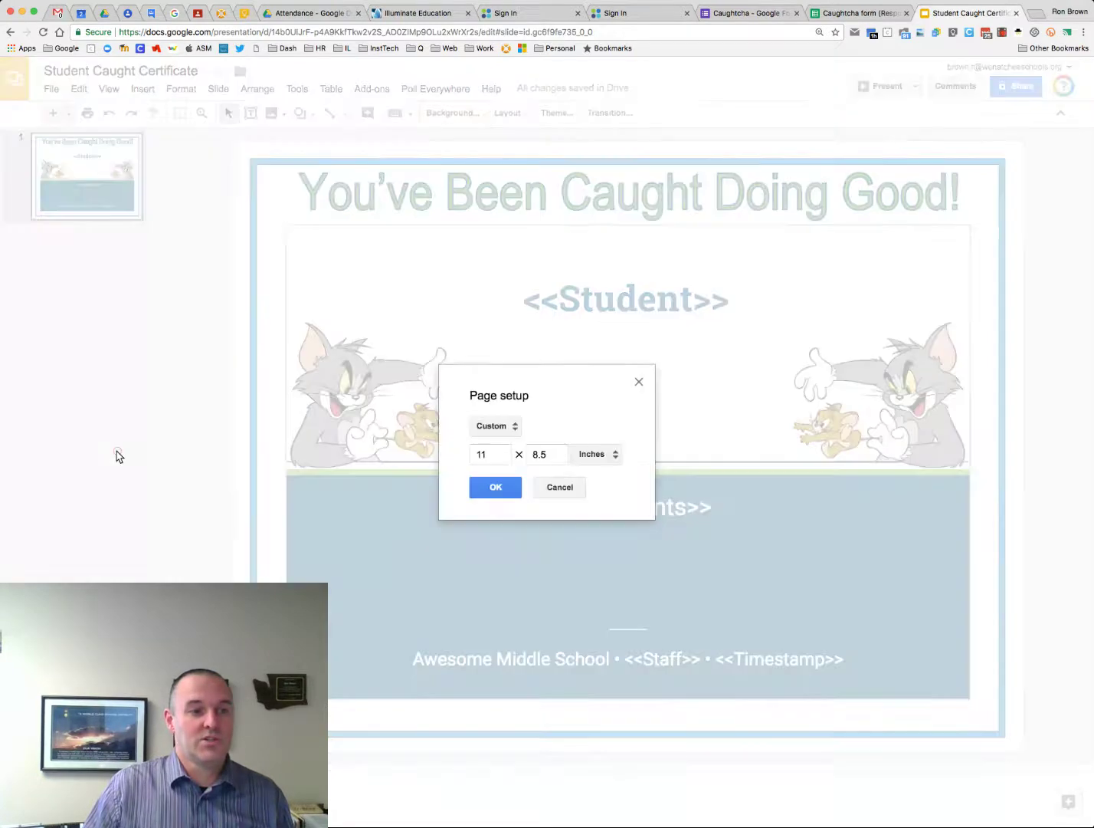
left_click(502, 431)
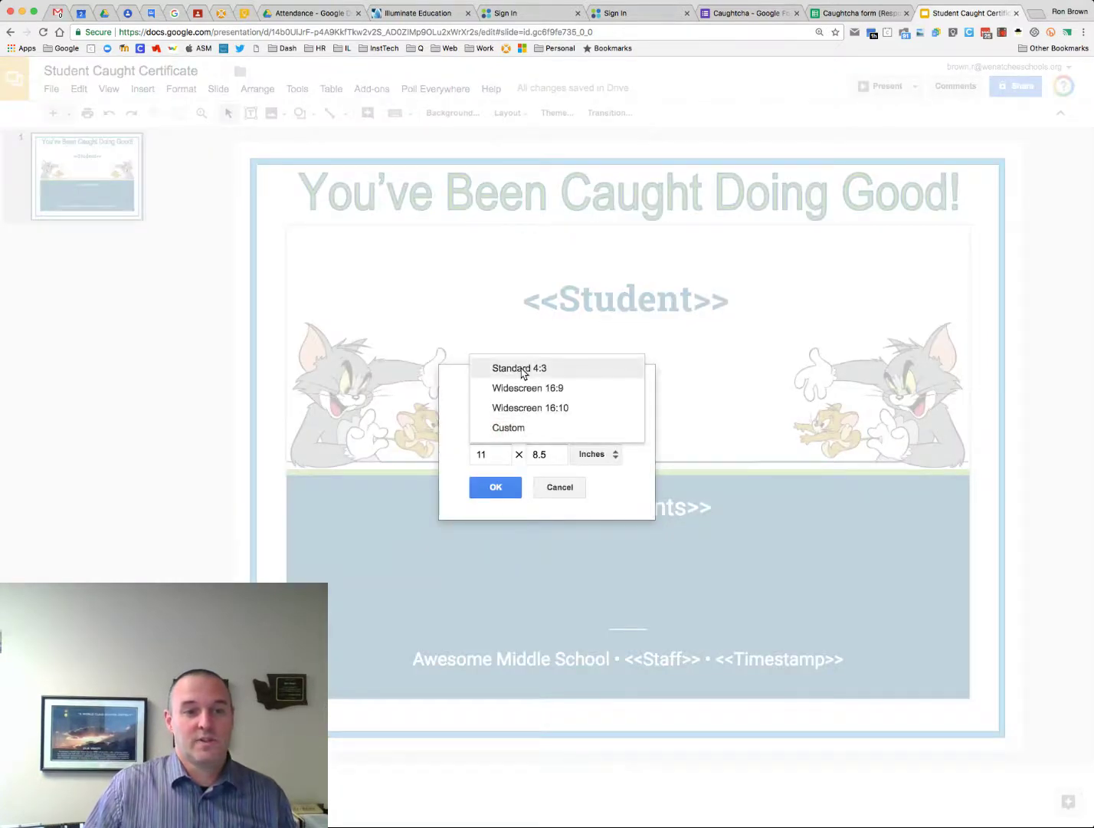
left_click(524, 432)
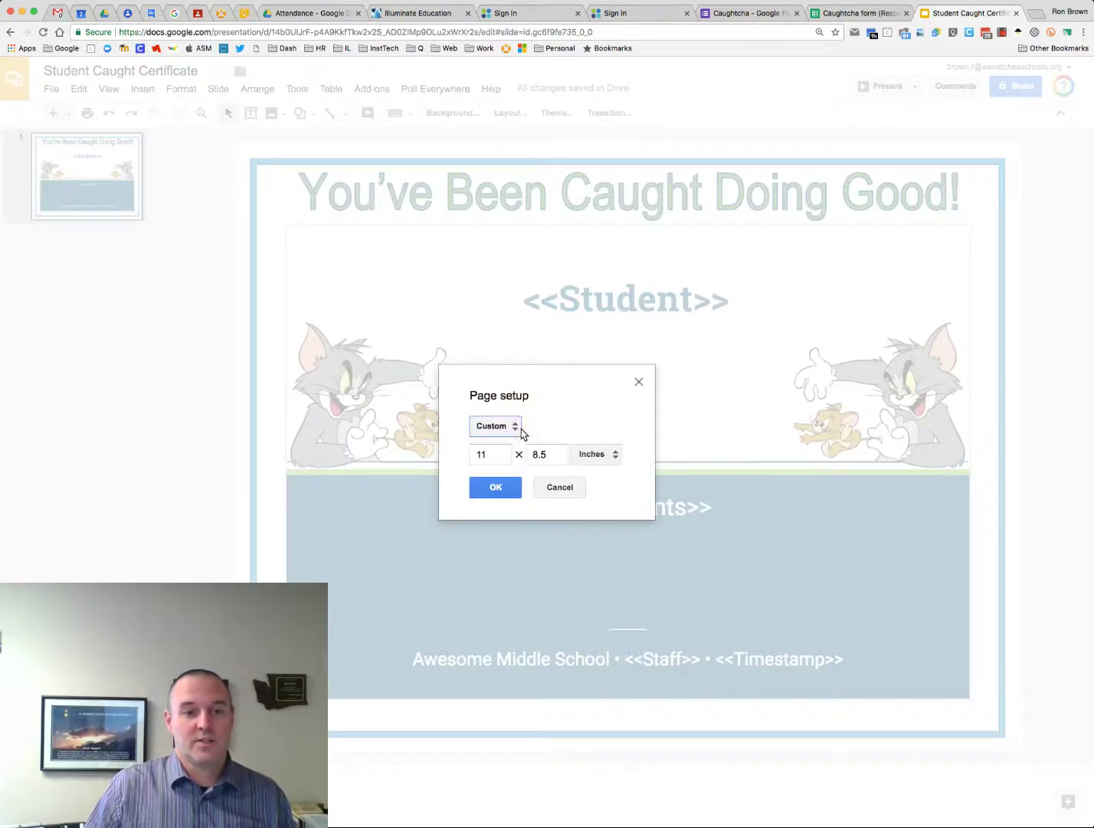
left_click(596, 454)
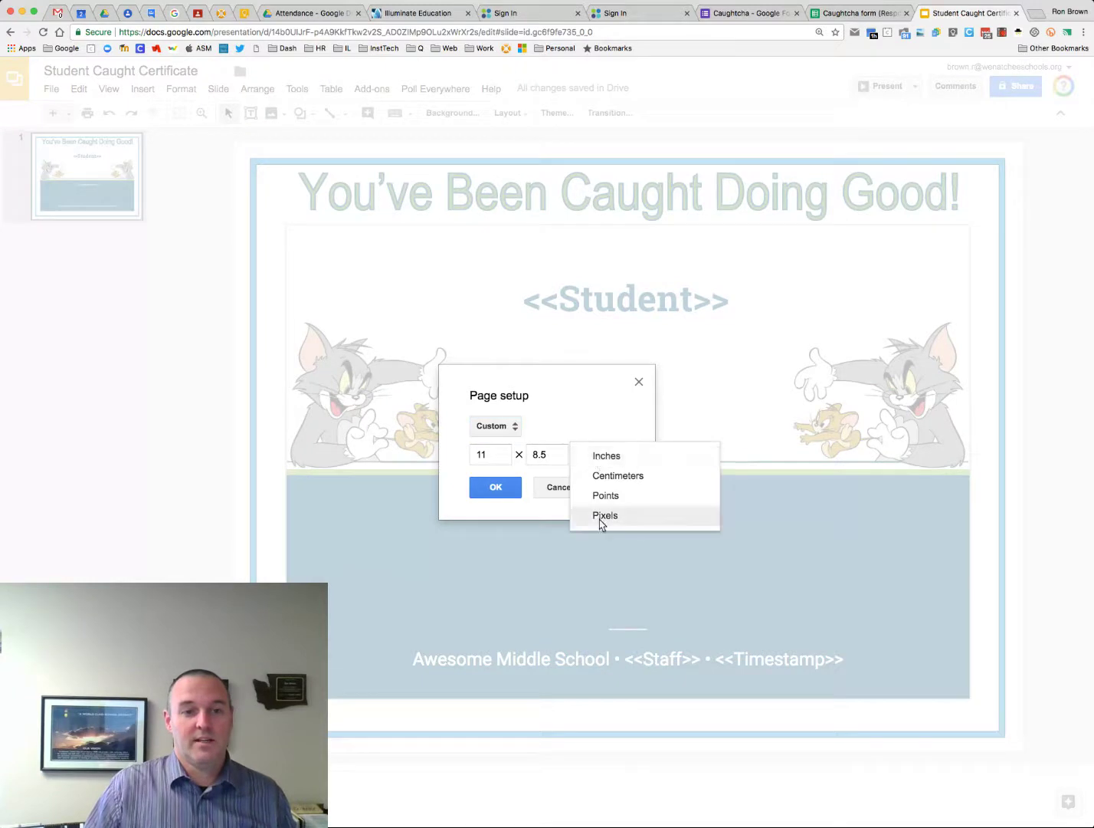
left_click(602, 424)
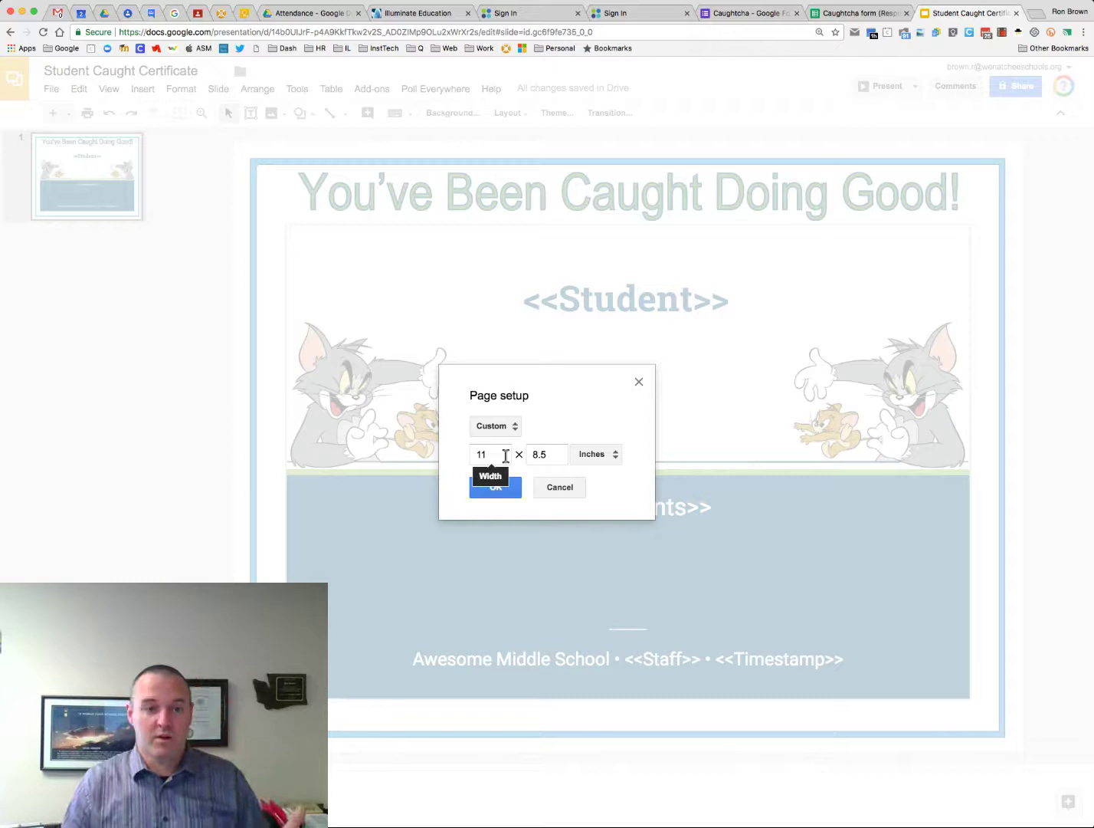
left_click(558, 488)
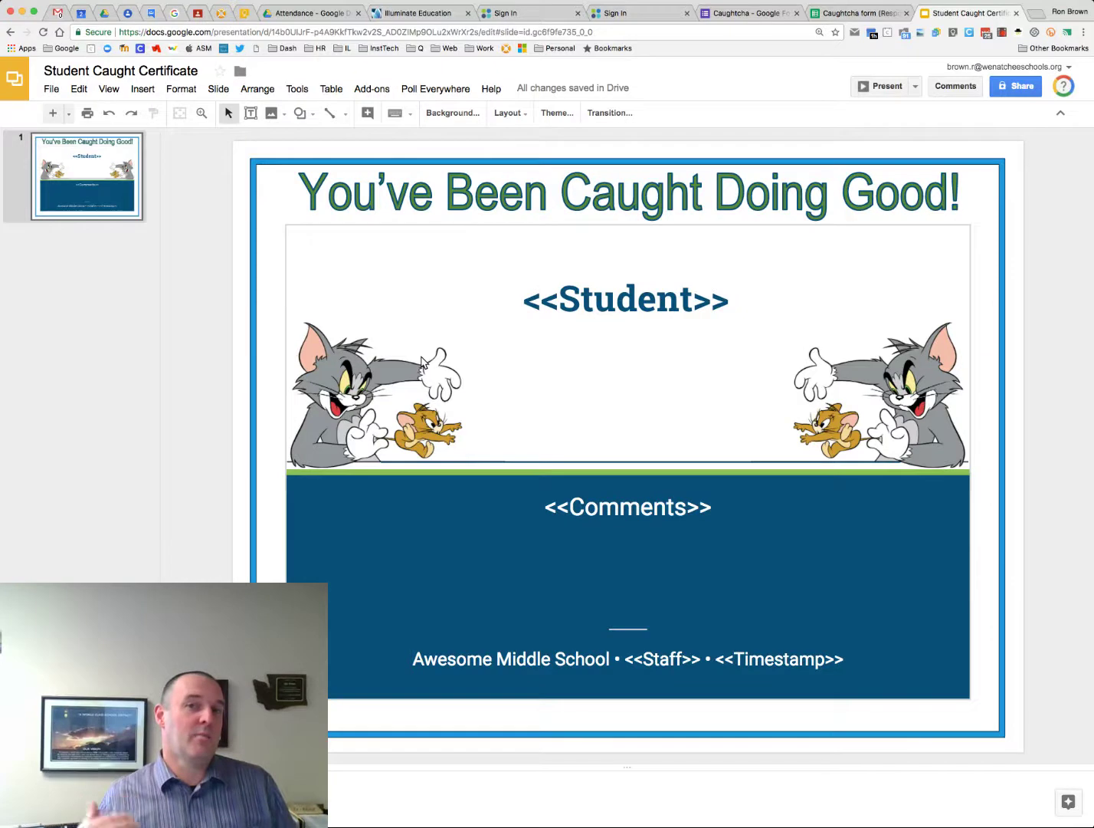
Edit the << >> brackets and field name of the <<Student>> placeholder.
left_click(639, 313)
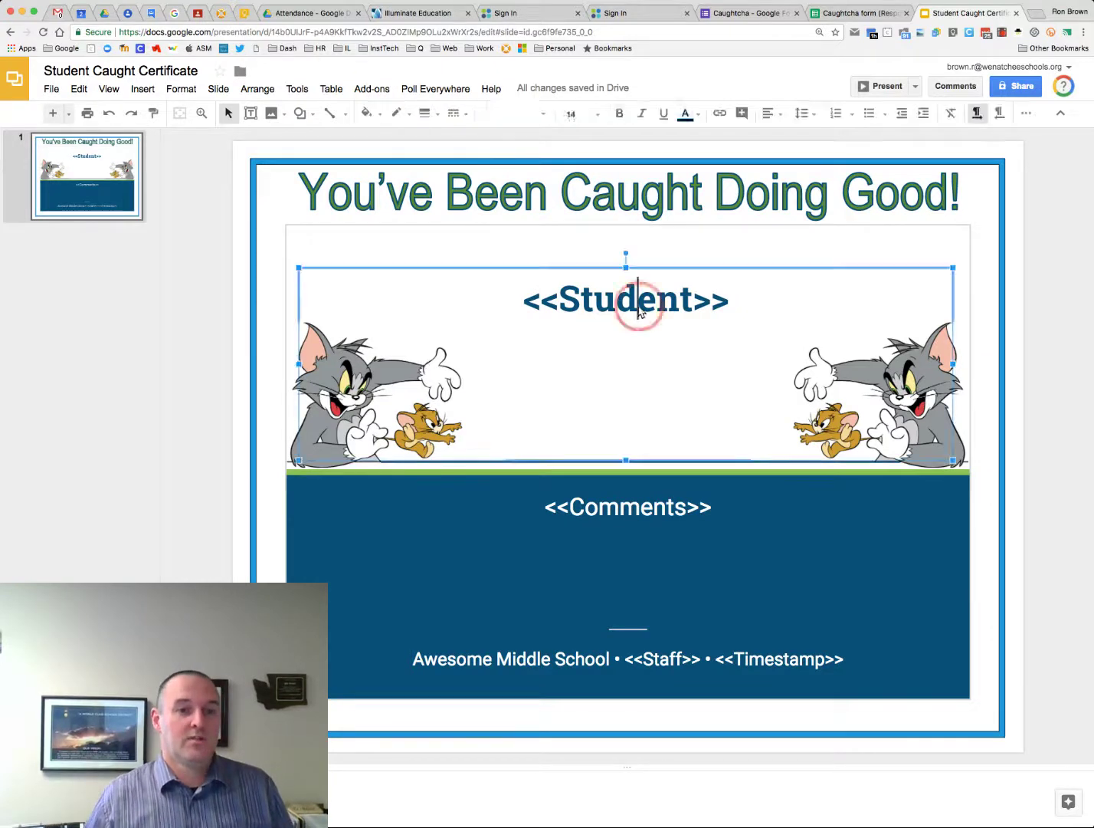
left_click(555, 307)
left_click_drag(521, 299, 549, 303)
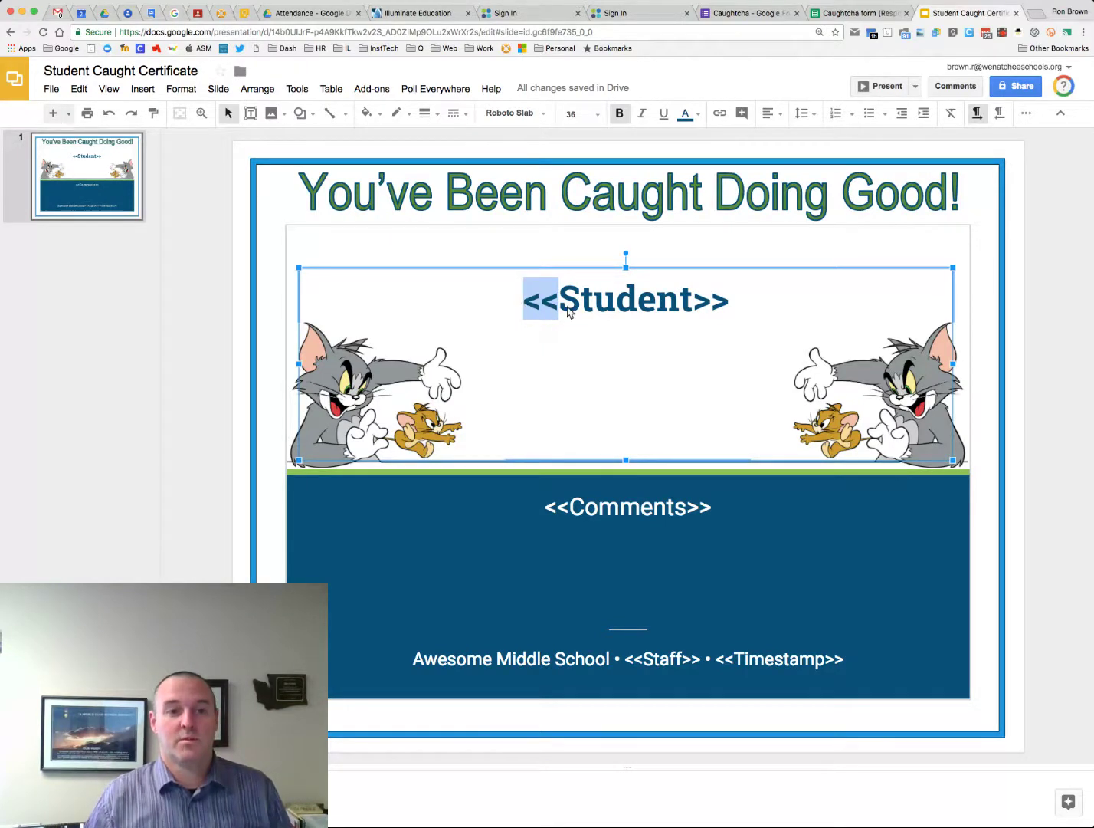
left_click(594, 300)
left_click_drag(560, 303, 729, 310)
left_click(696, 305)
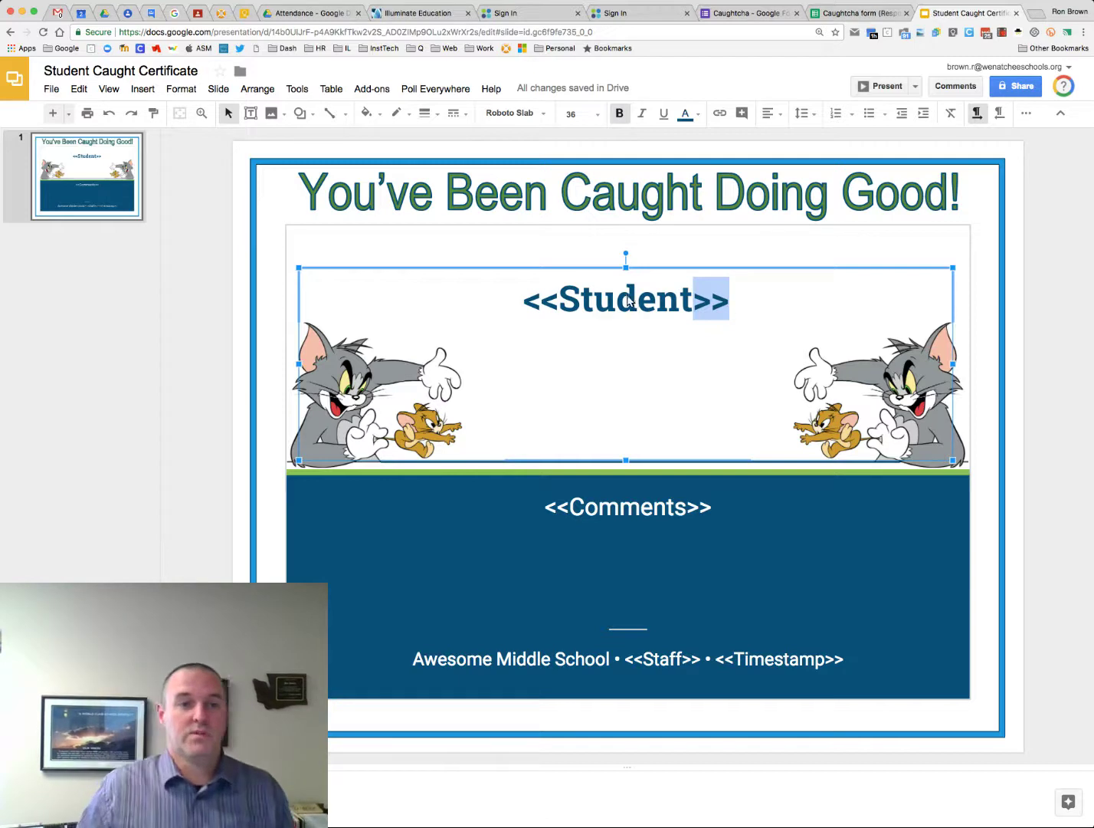
Check the brackets on the <<Comments>> and footer <<Staff>> placeholders, then finish editing.
left_click(616, 502)
left_click(547, 511)
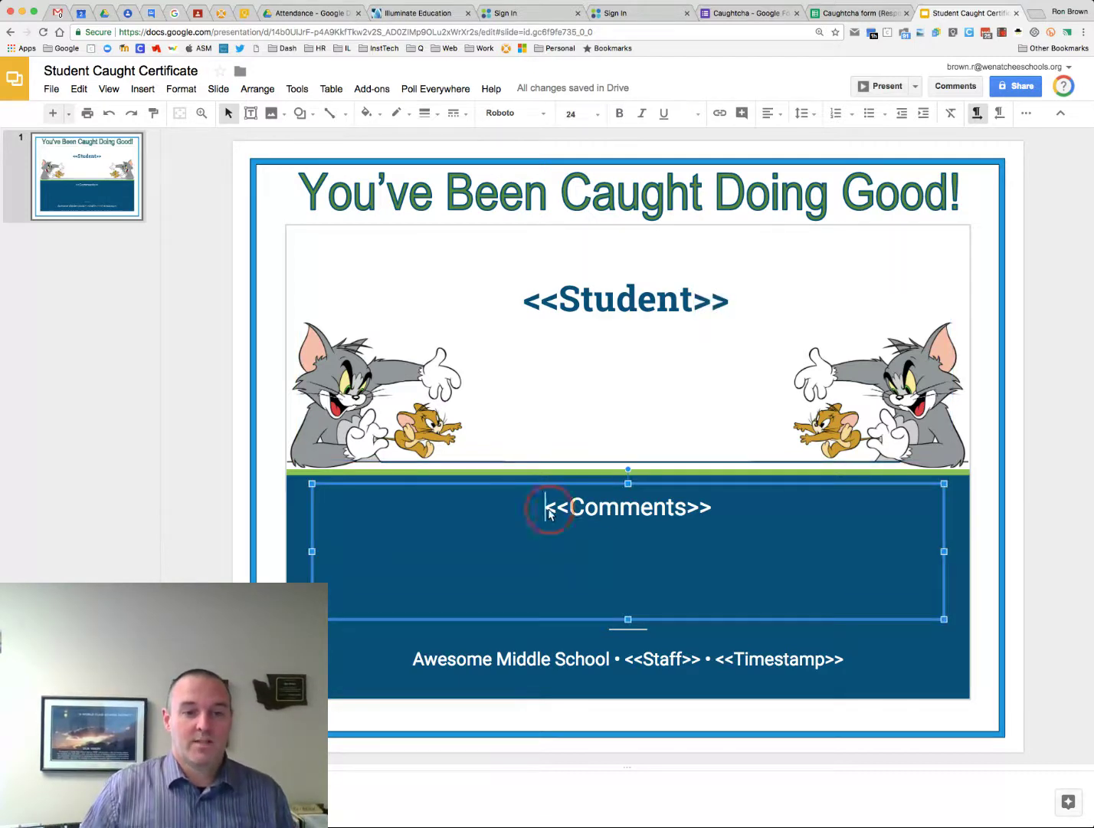
left_click_drag(547, 511, 572, 509)
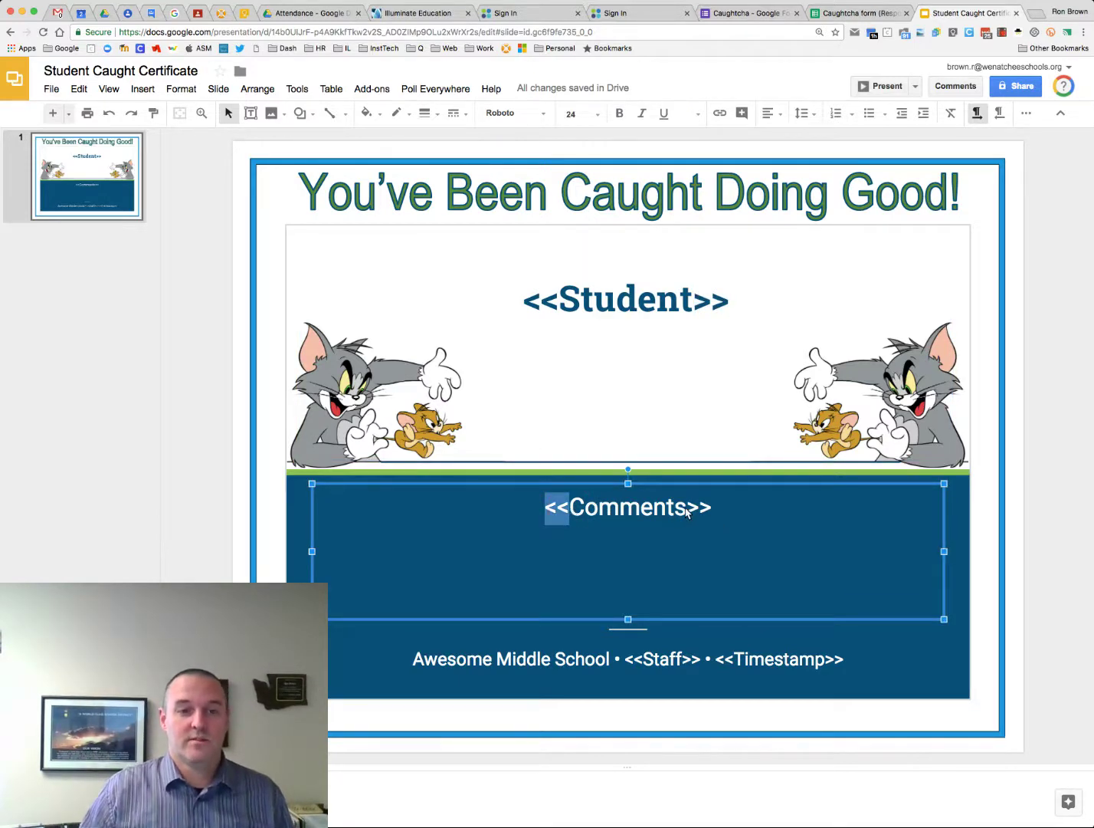
left_click_drag(687, 511, 711, 512)
left_click(635, 661)
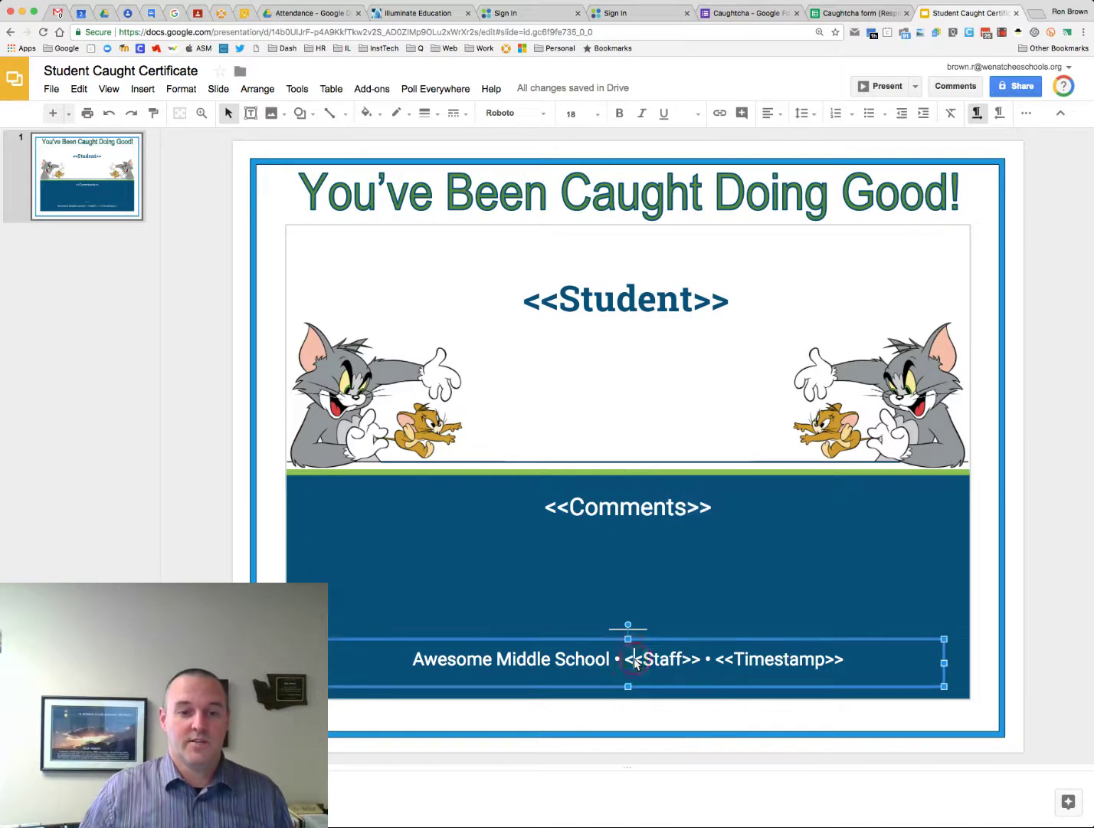
left_click(682, 663)
left_click_drag(682, 665, 699, 668)
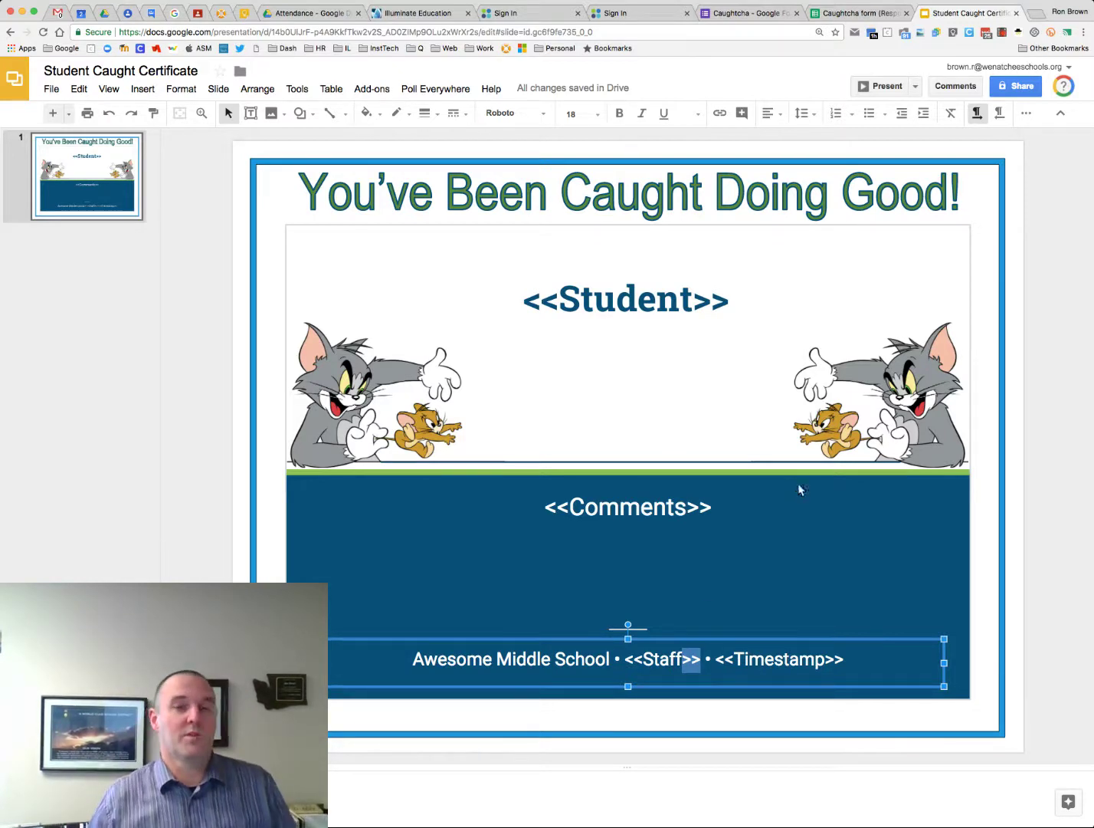
left_click(220, 226)
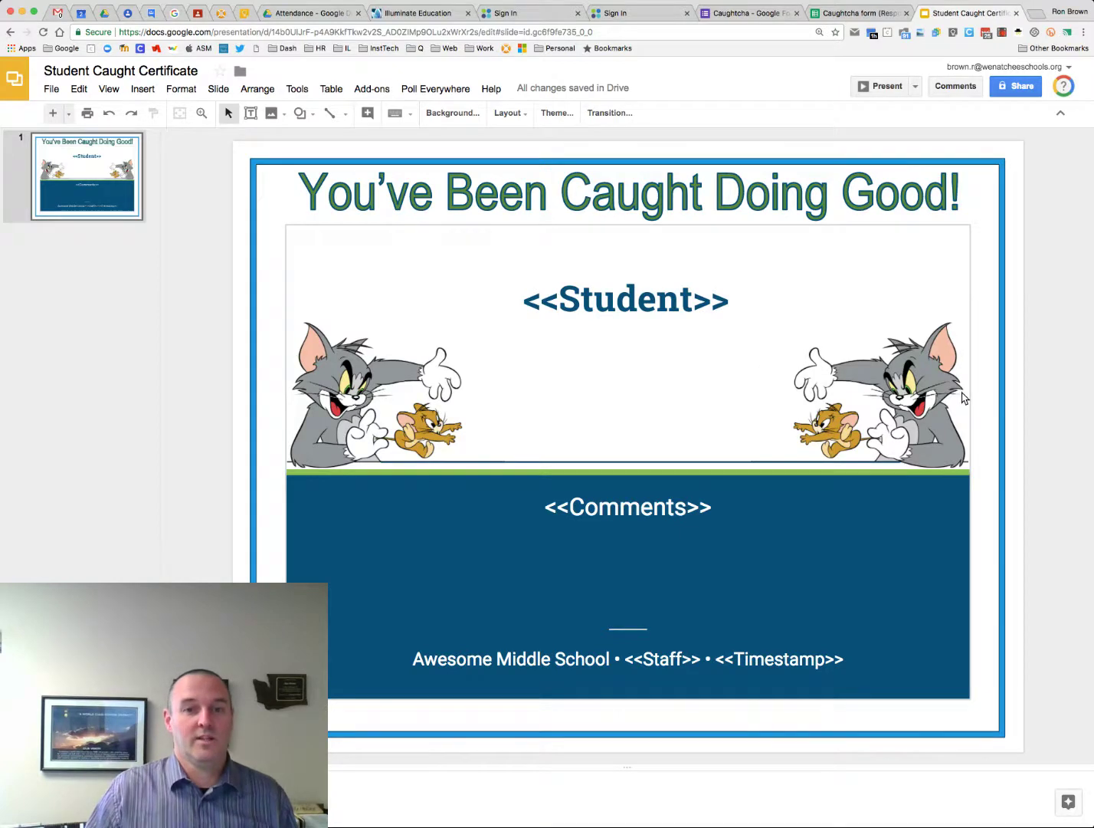
left_click(742, 17)
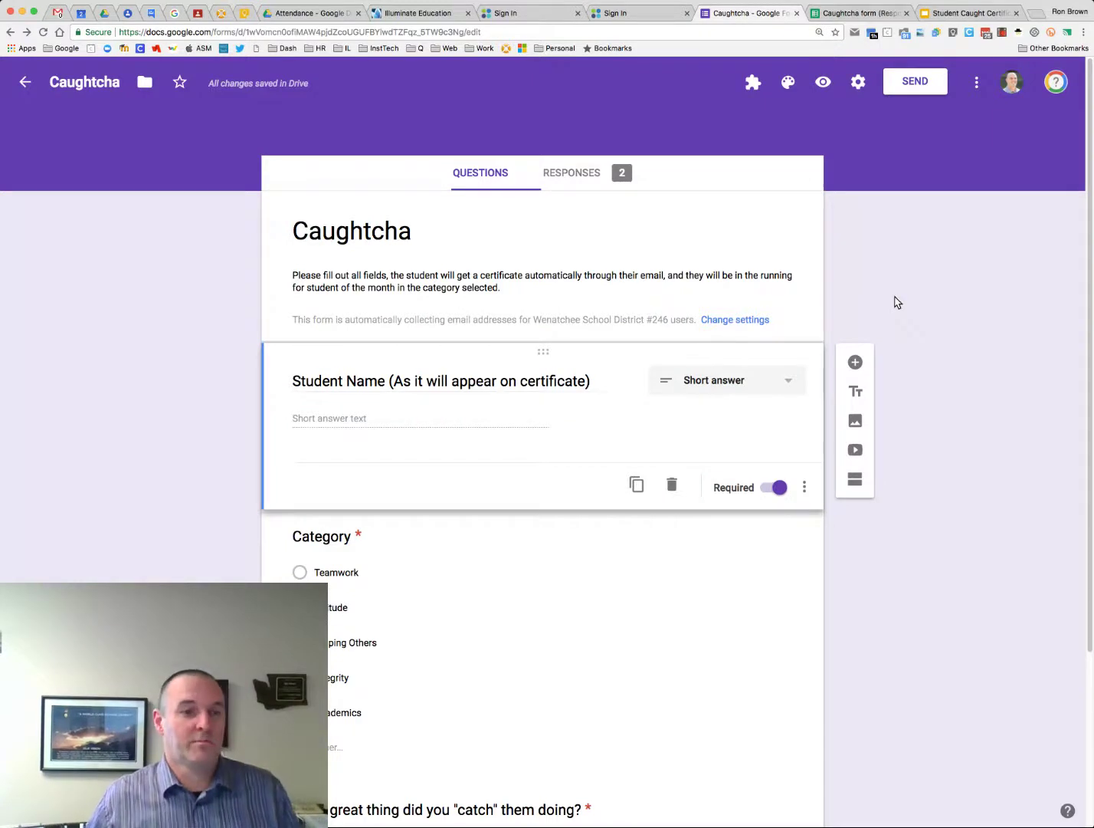
scroll(896, 300, "down", 5)
triple_click(317, 200)
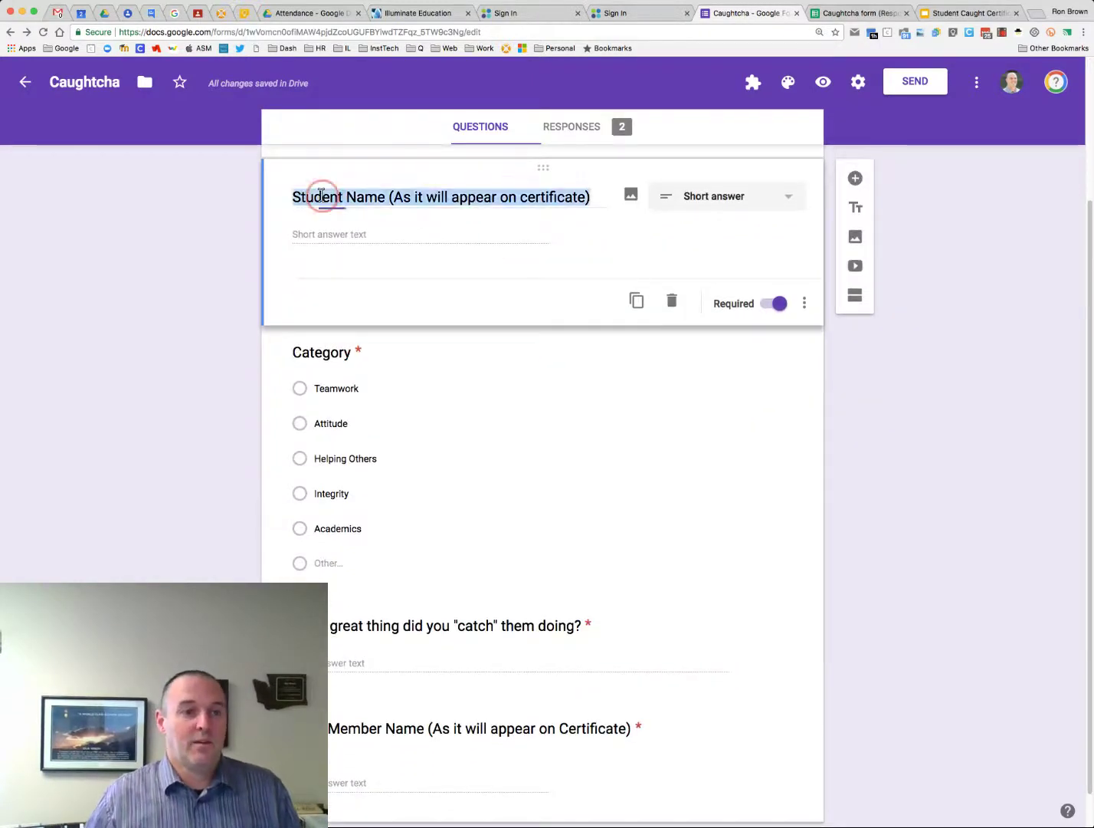
scroll(456, 230, "down", 1)
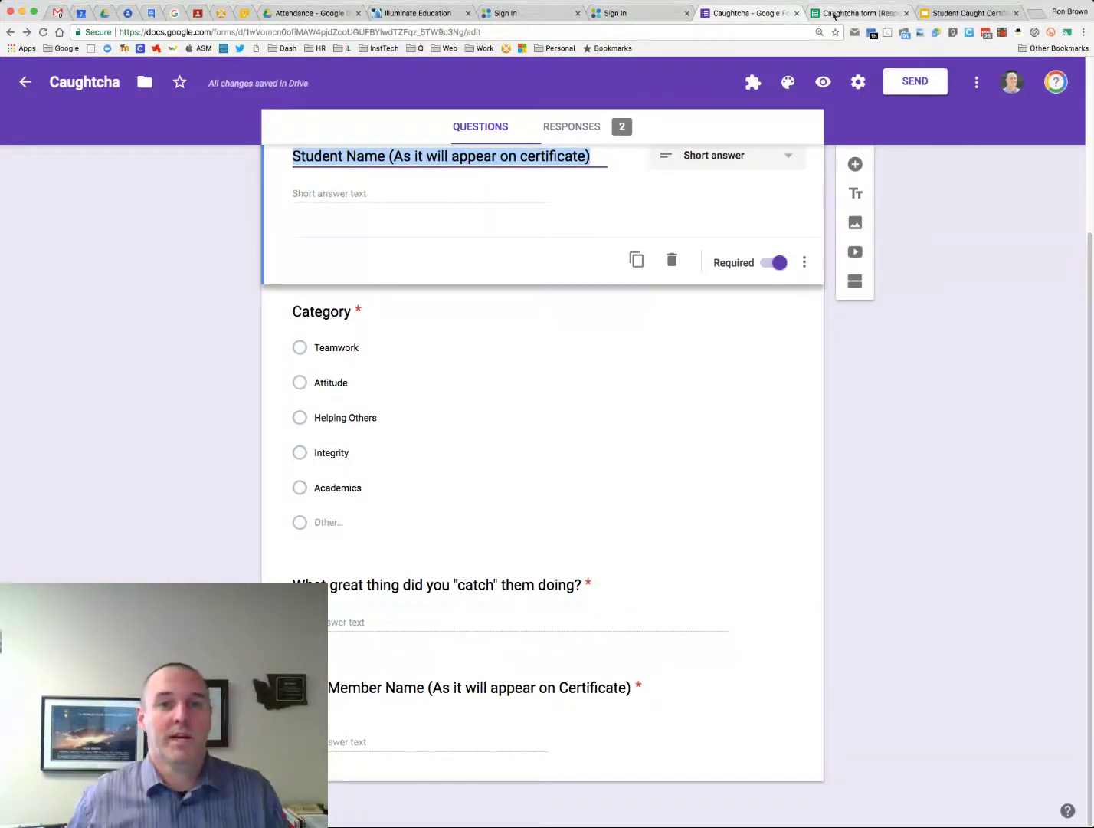
Shrink the <<Comments>> text box from the top and duplicate it with Ctrl+D.
left_click(972, 15)
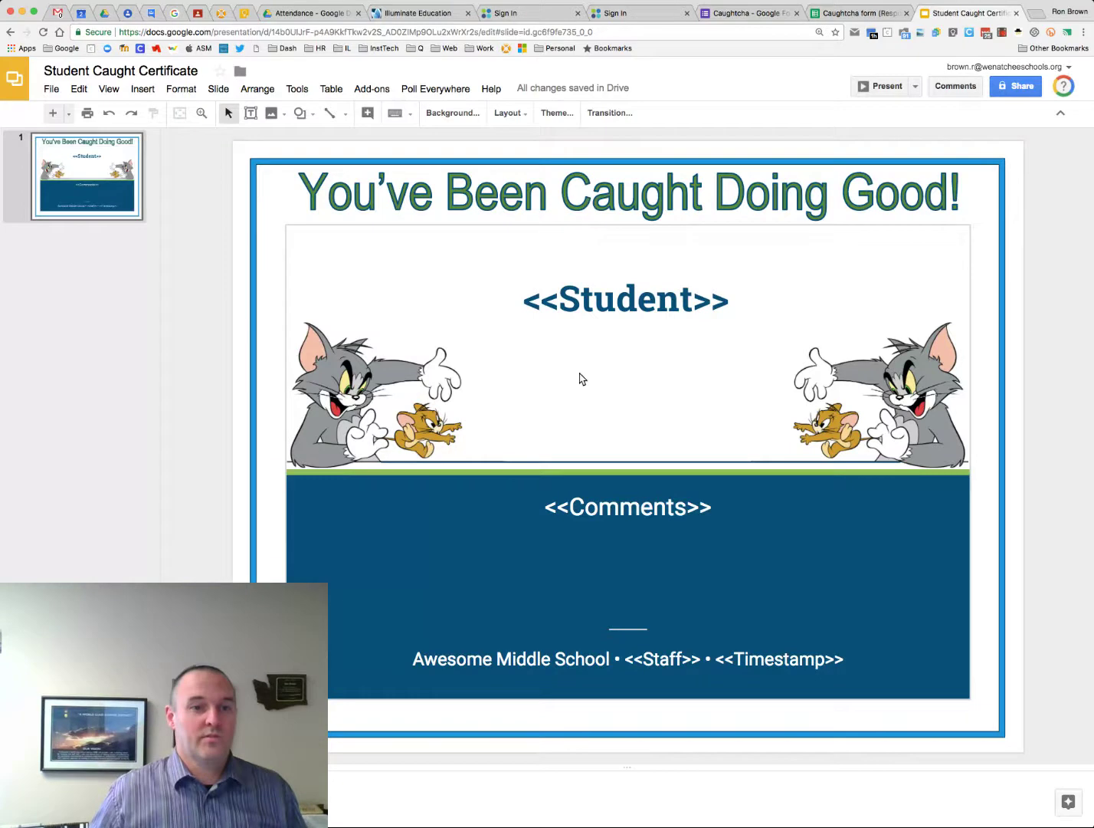
left_click(607, 509)
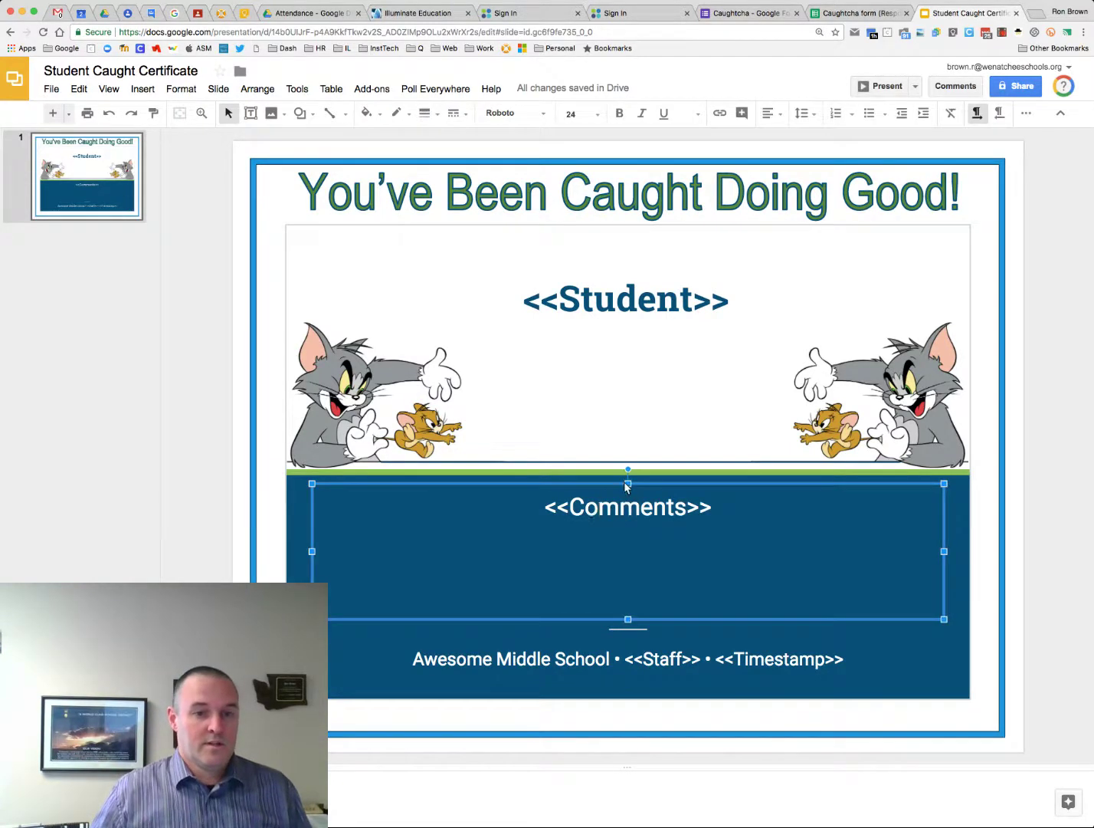
left_click(627, 485)
left_click_drag(625, 484, 626, 521)
key("ctrl+d")
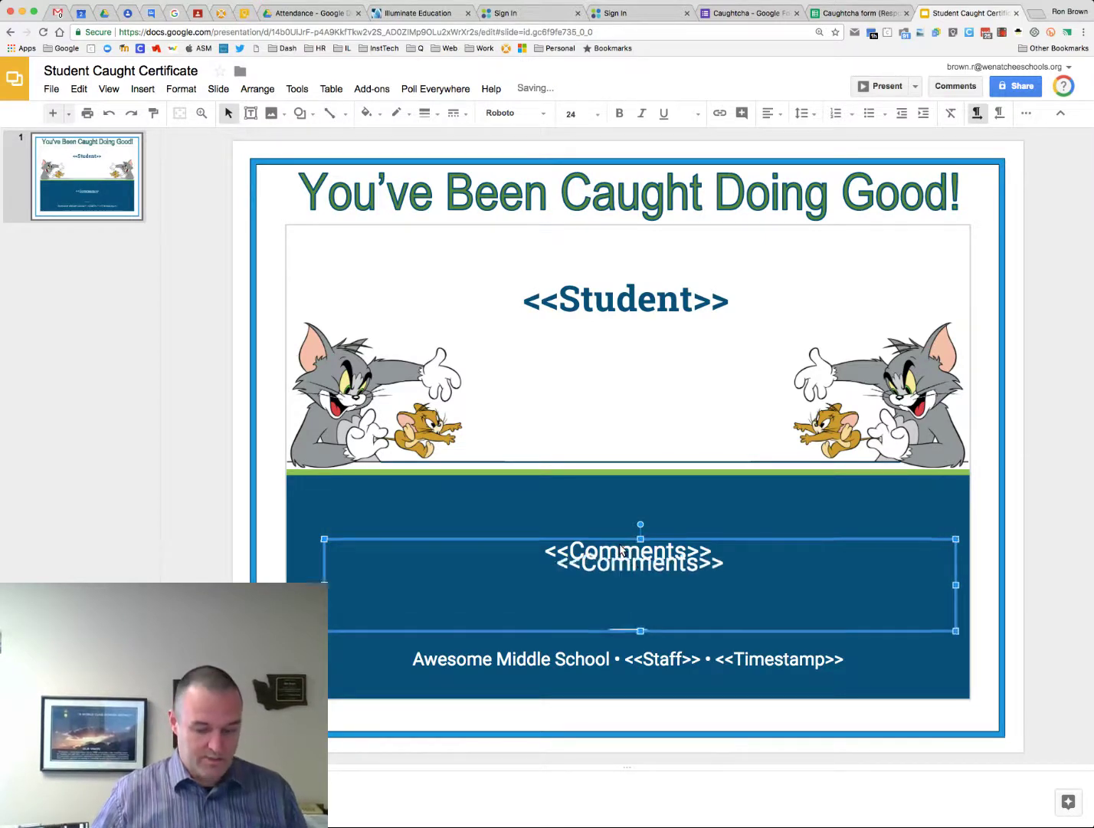
Resize the boxes and retype the top one as 'In the category of <<Category>>.'.
left_click(632, 567)
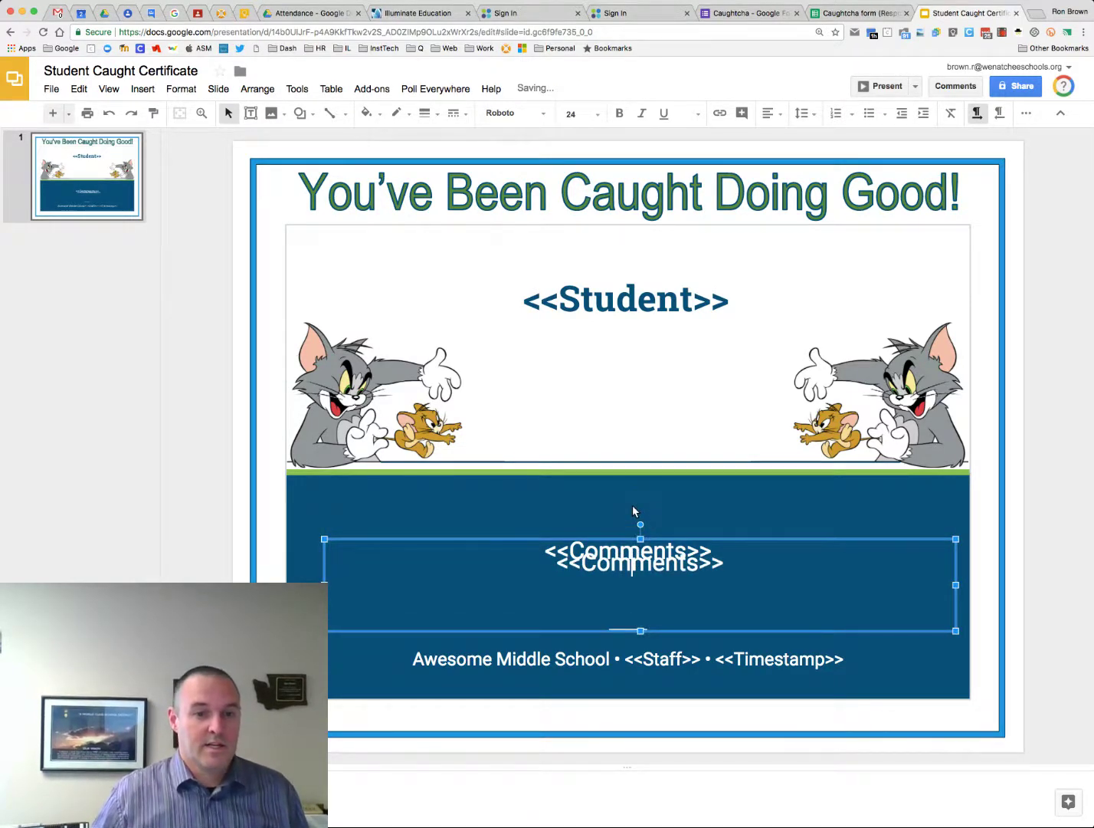
left_click(653, 542)
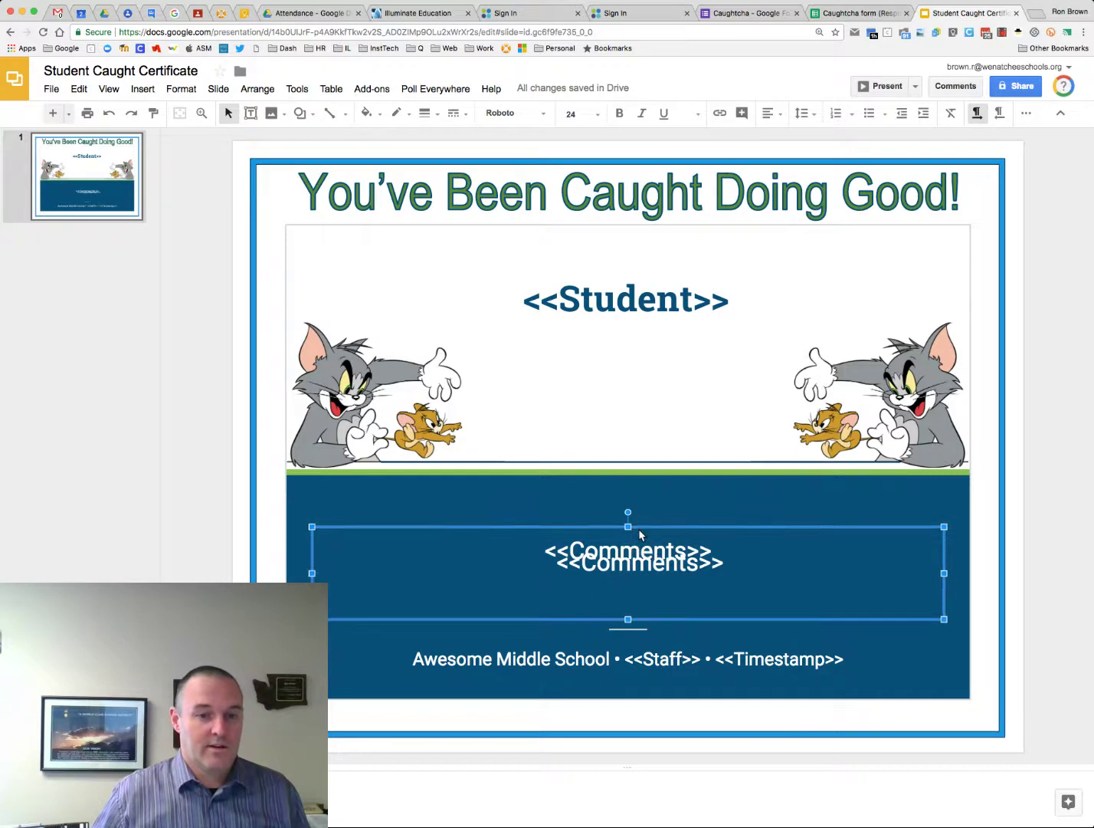
left_click_drag(643, 530, 642, 481)
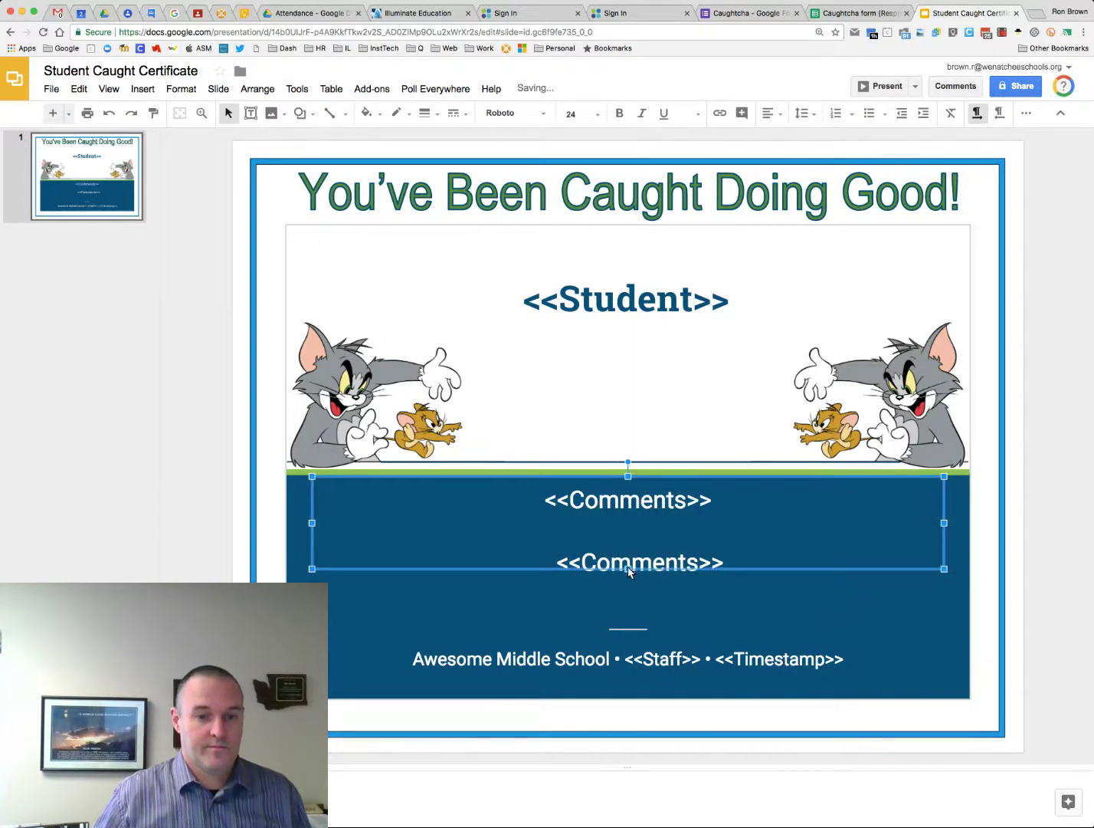
left_click_drag(628, 571, 629, 521)
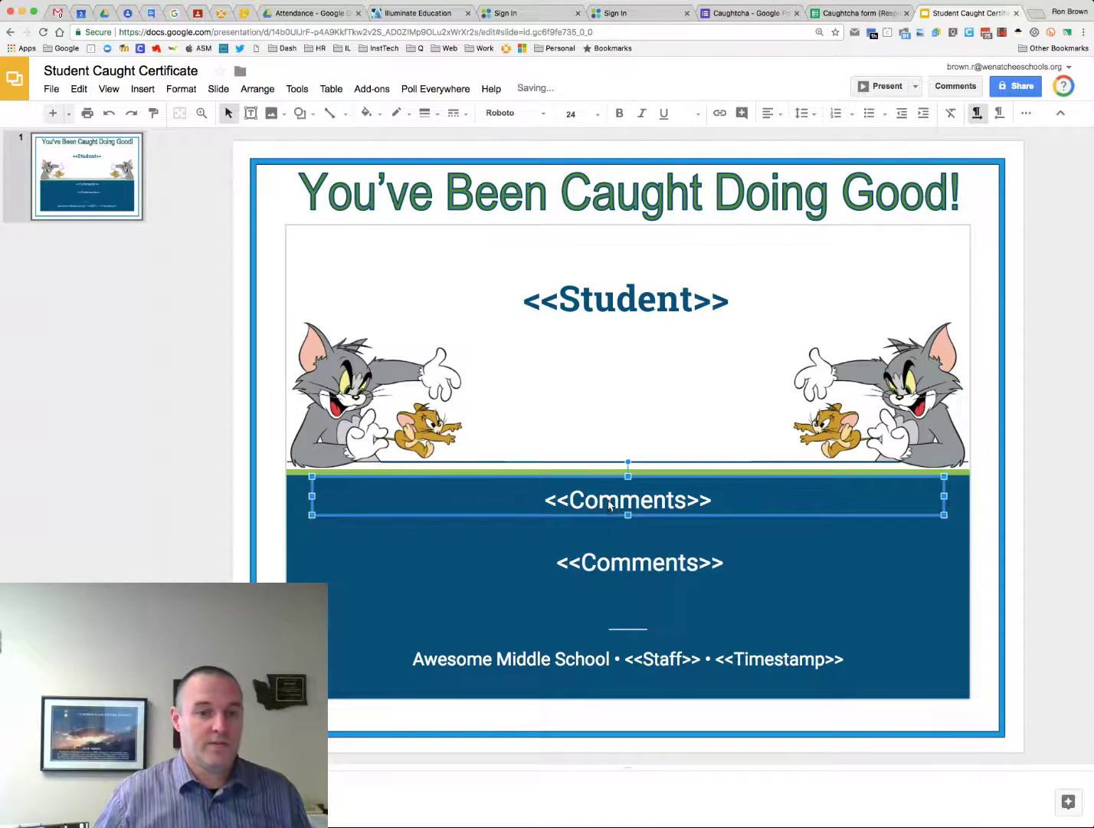
triple_click(609, 502)
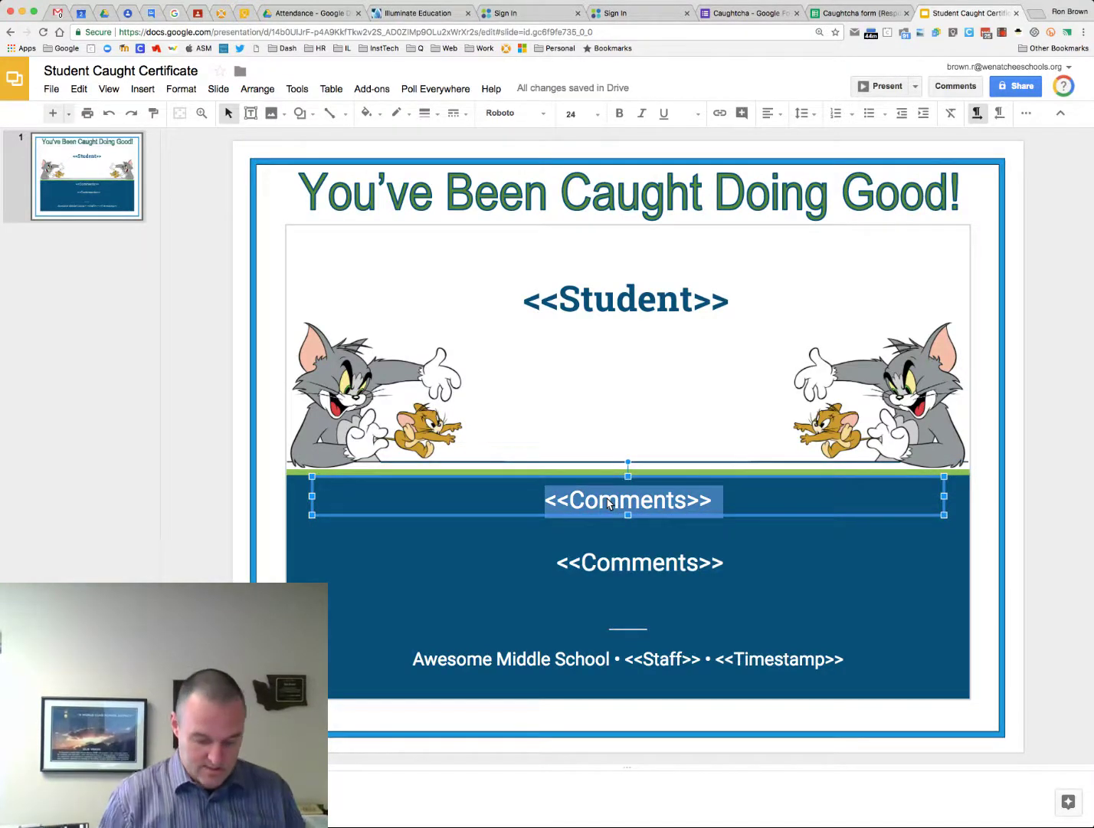
type("In th")
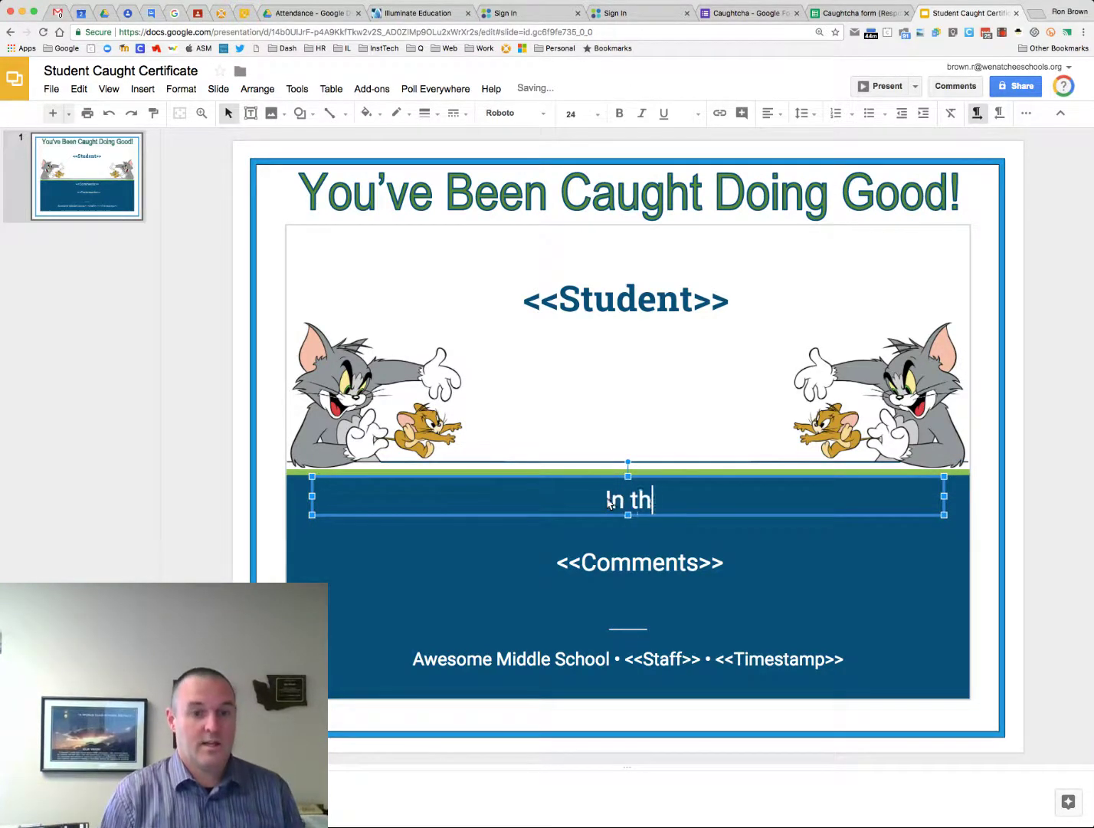
type("e category of")
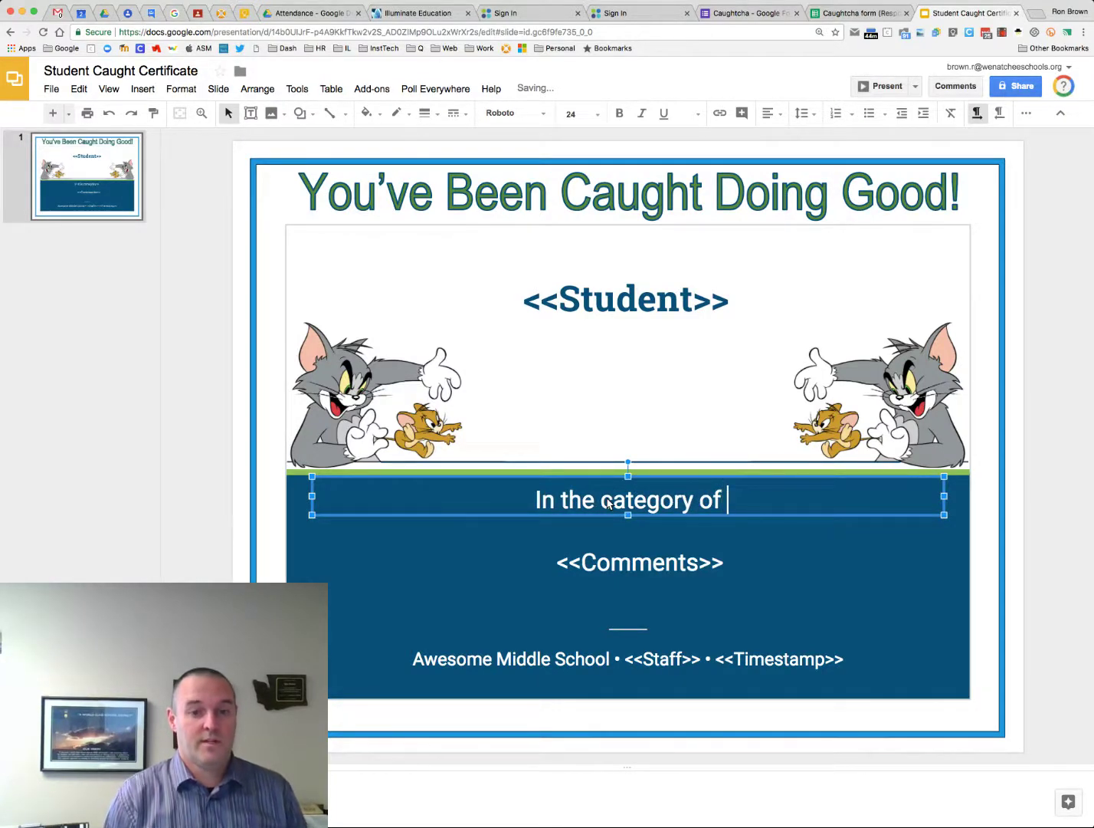
type(" <<")
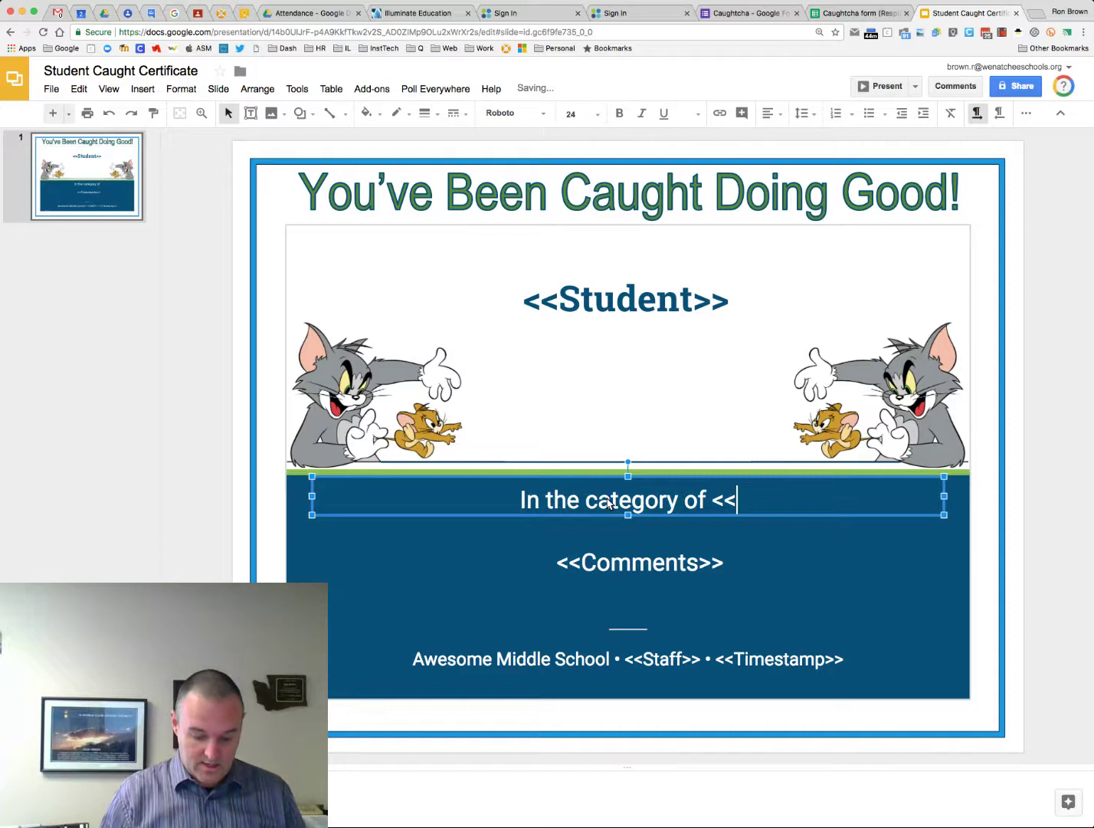
type("Categ")
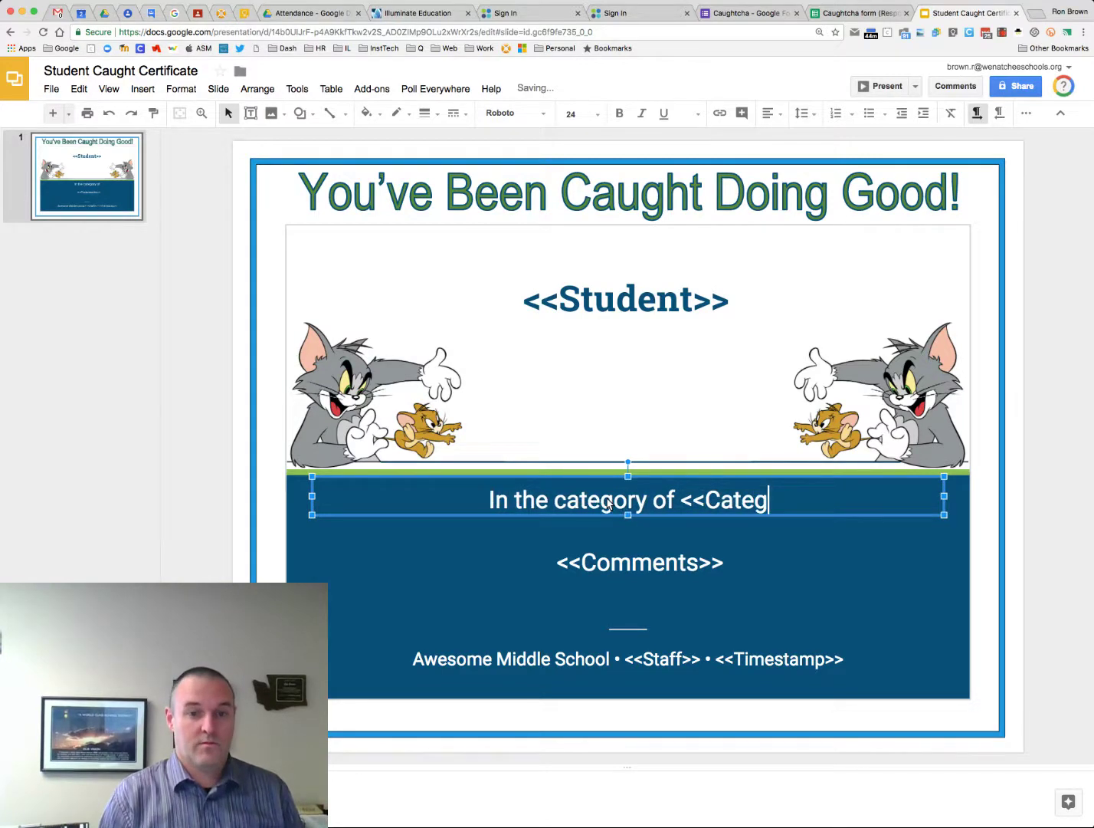
type("ory>>")
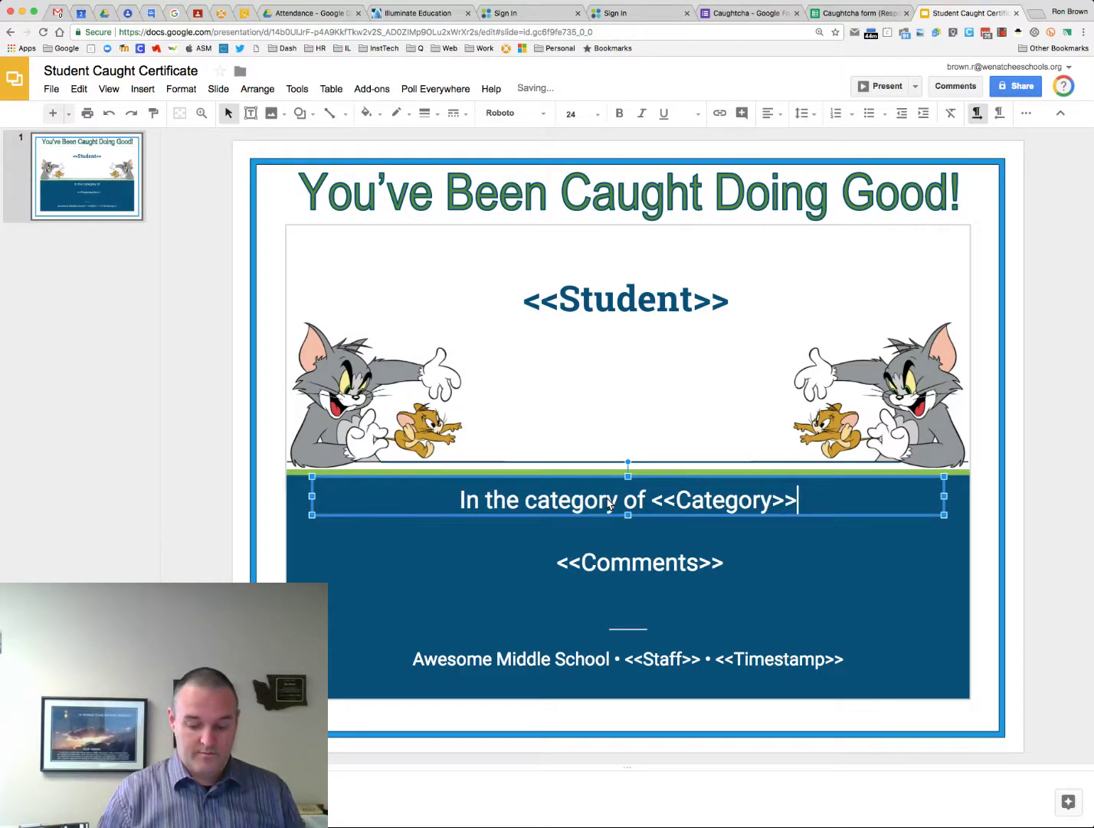
type(".")
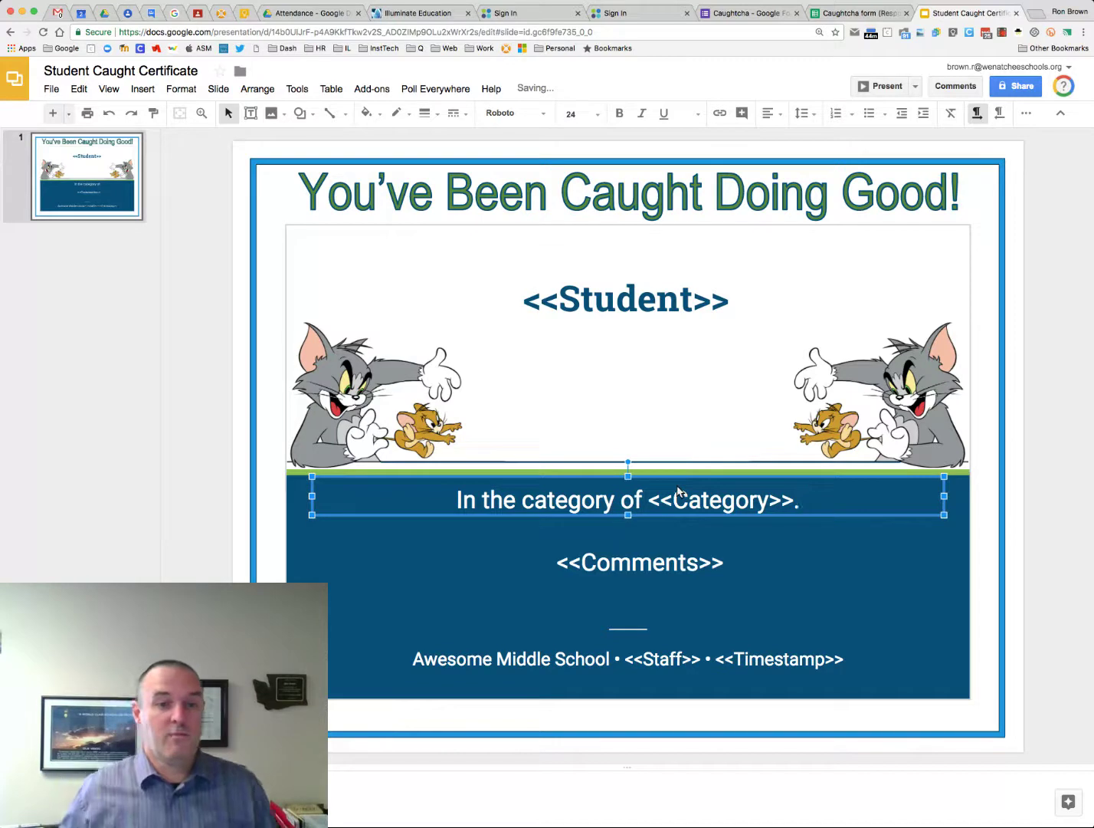
Raise the <<Comments>> box's top edge and widen it to the left.
left_click(692, 573)
left_click_drag(639, 538, 641, 522)
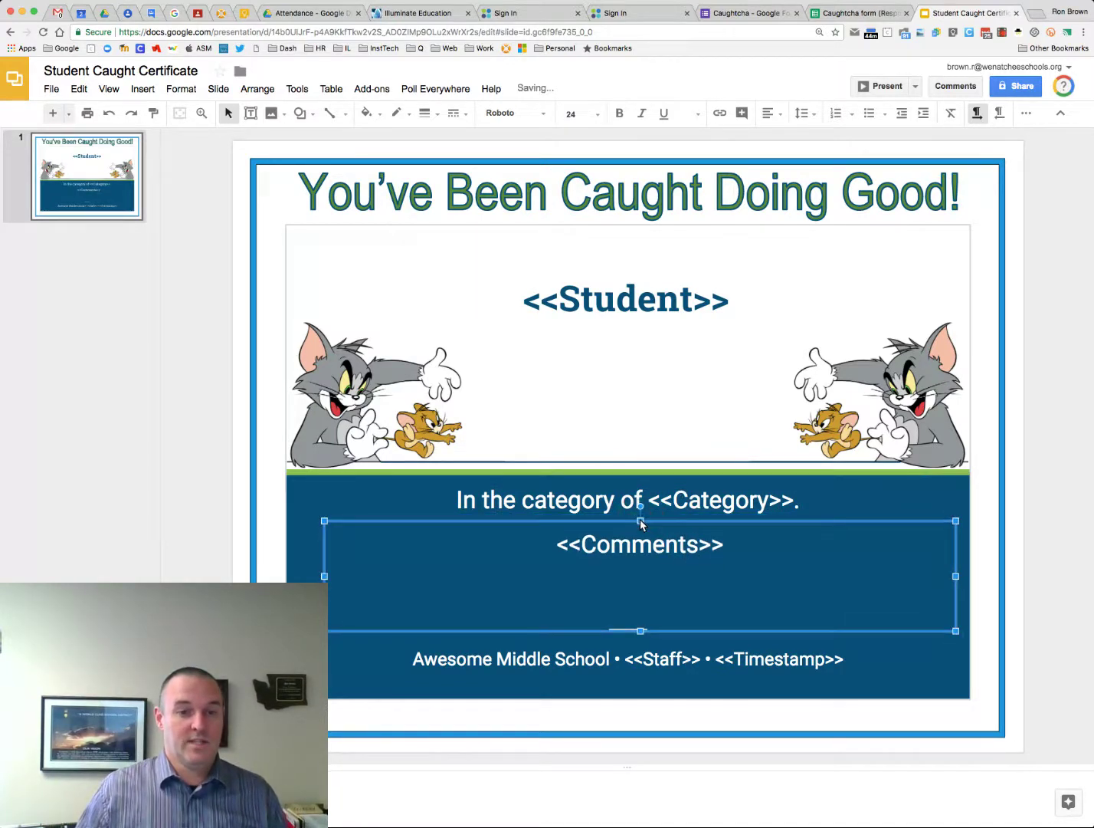
left_click(642, 634)
left_click_drag(324, 576, 299, 572)
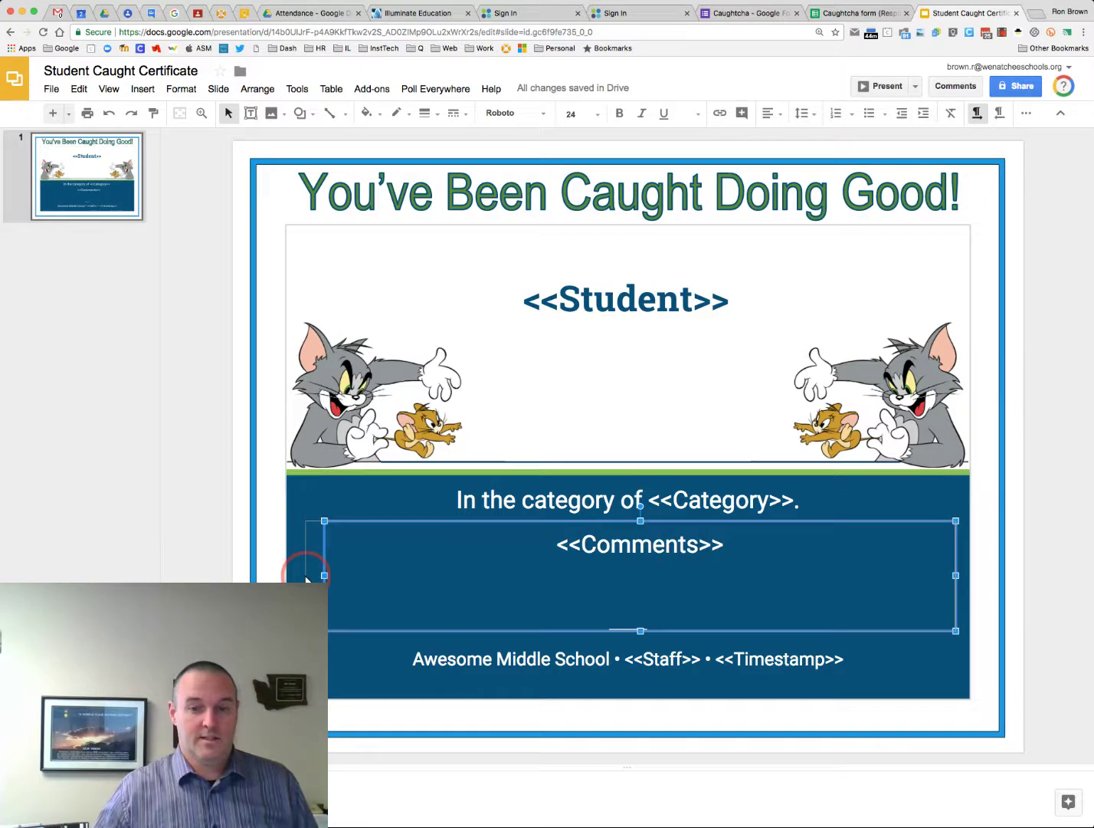
left_click(508, 510)
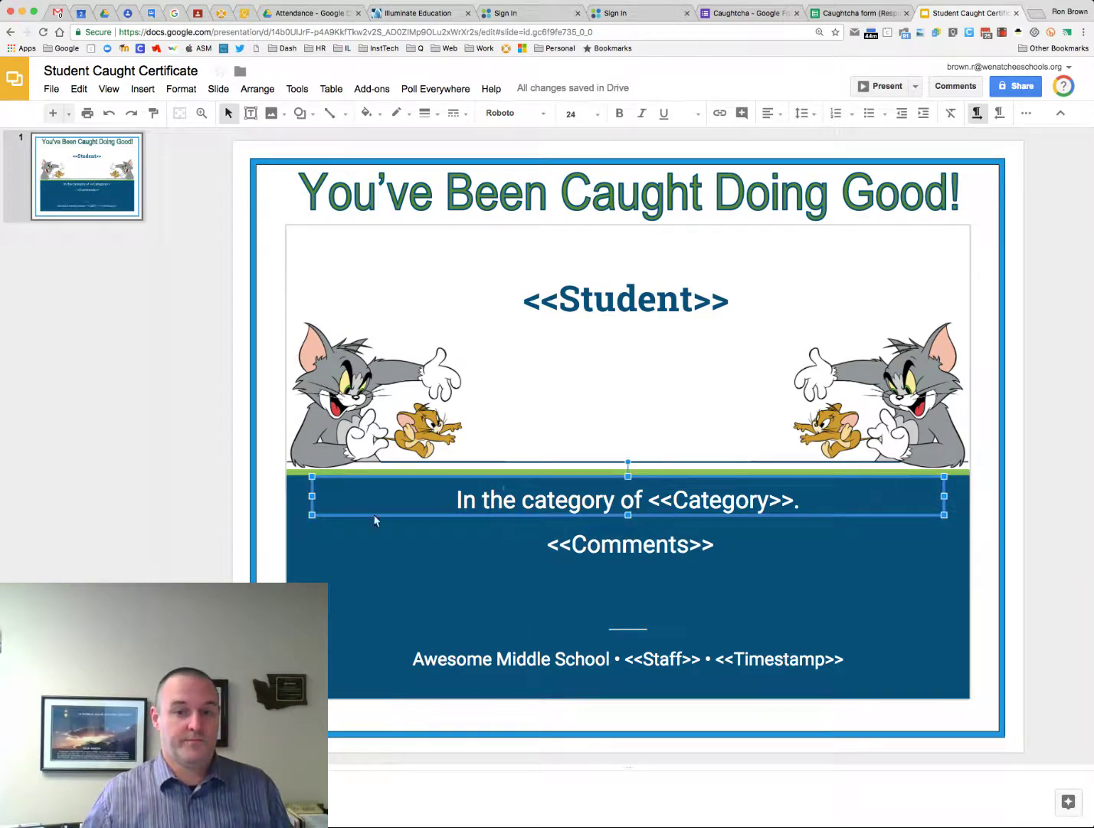
left_click(225, 497)
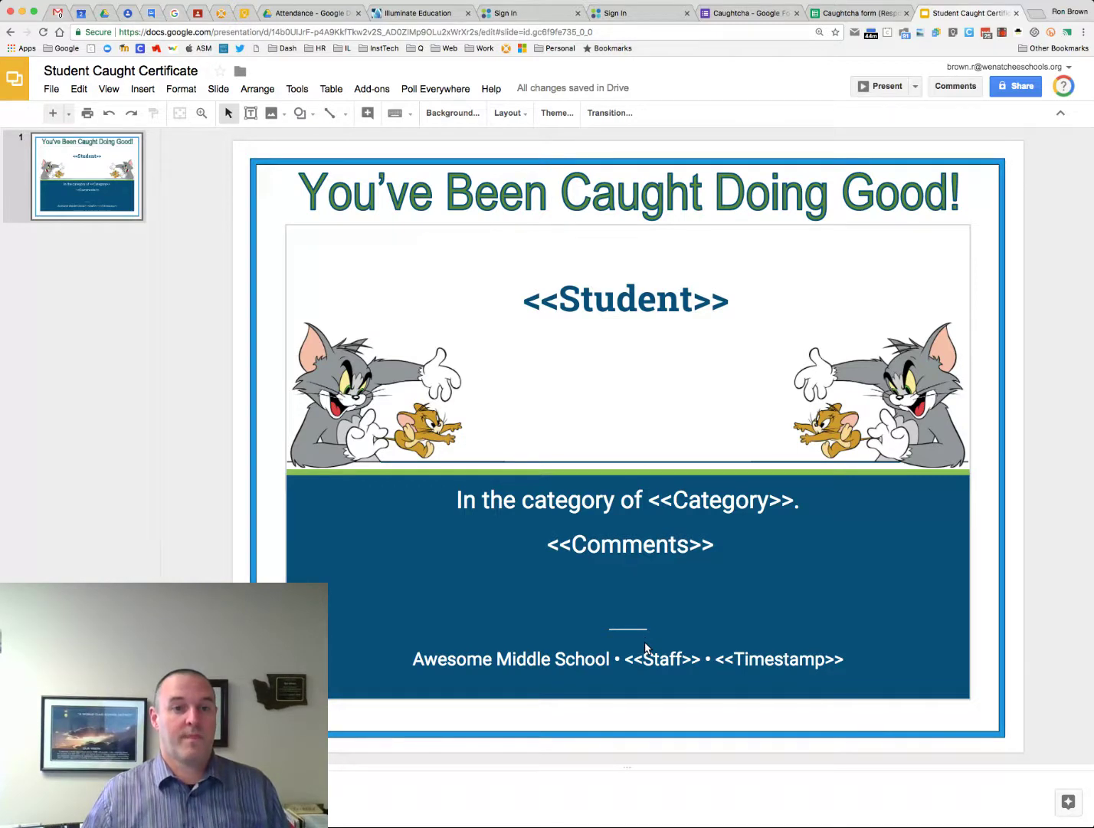
Move the <<Student>> box up and shorten it from the bottom.
left_click(657, 302)
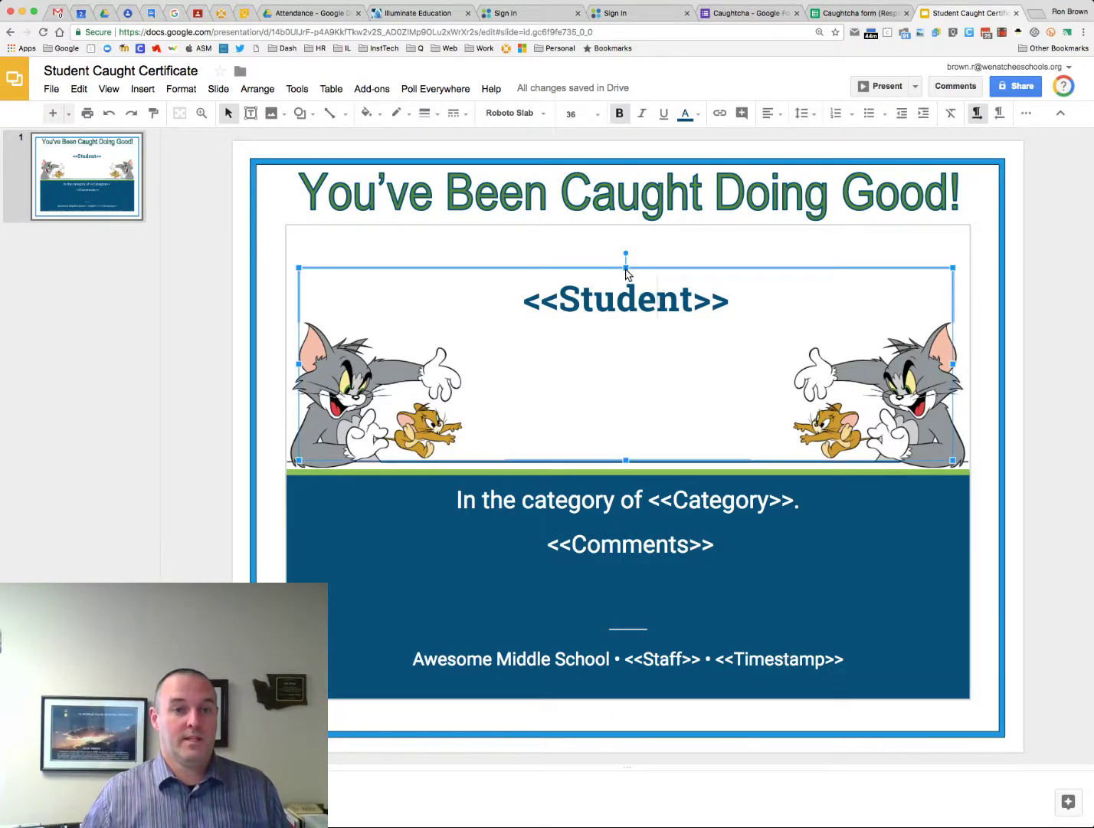
left_click_drag(636, 269, 634, 242)
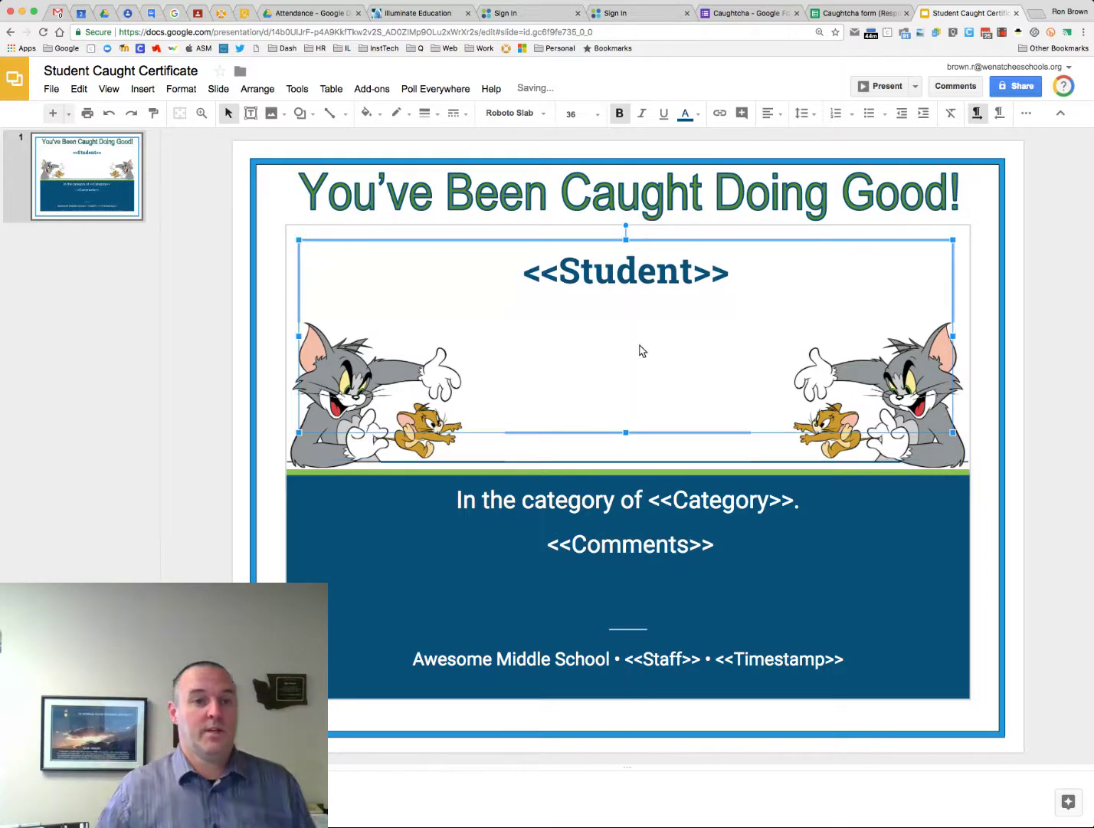
left_click_drag(628, 434, 627, 303)
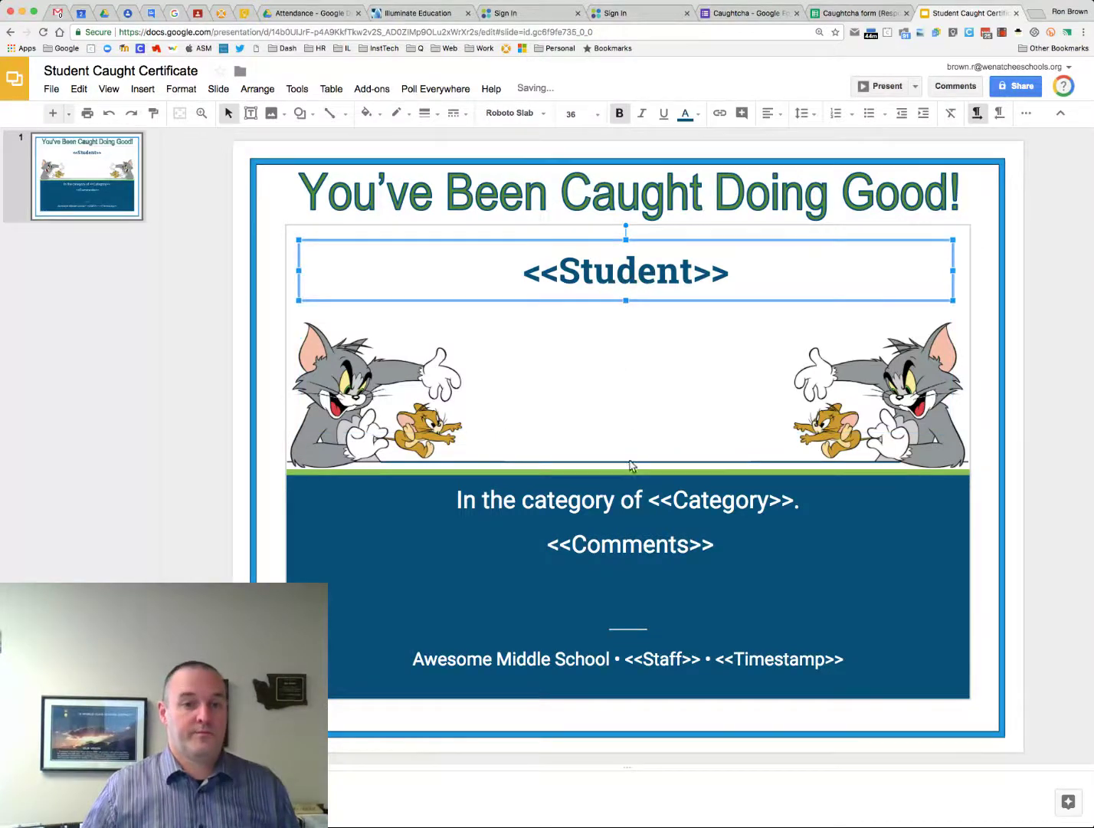
Colour the category line blue and place it just beneath <<Student>>.
left_click(627, 500)
left_click_drag(643, 476, 654, 399)
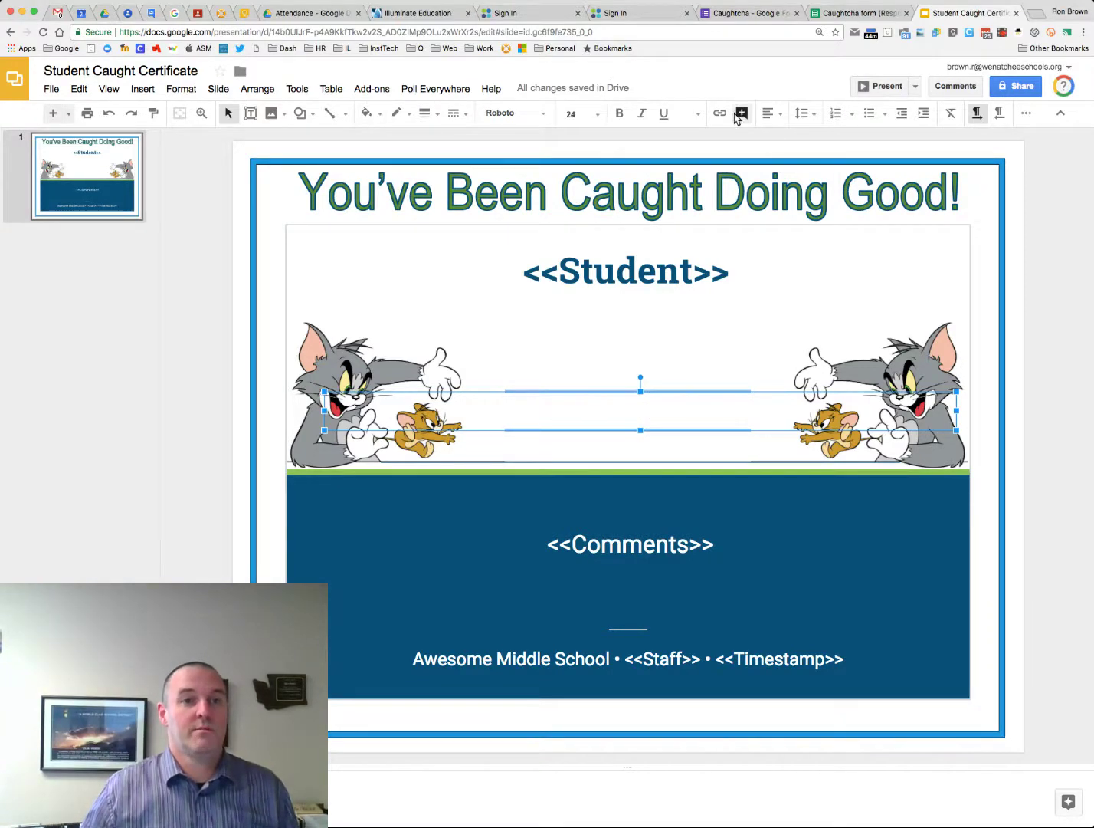
left_click(699, 114)
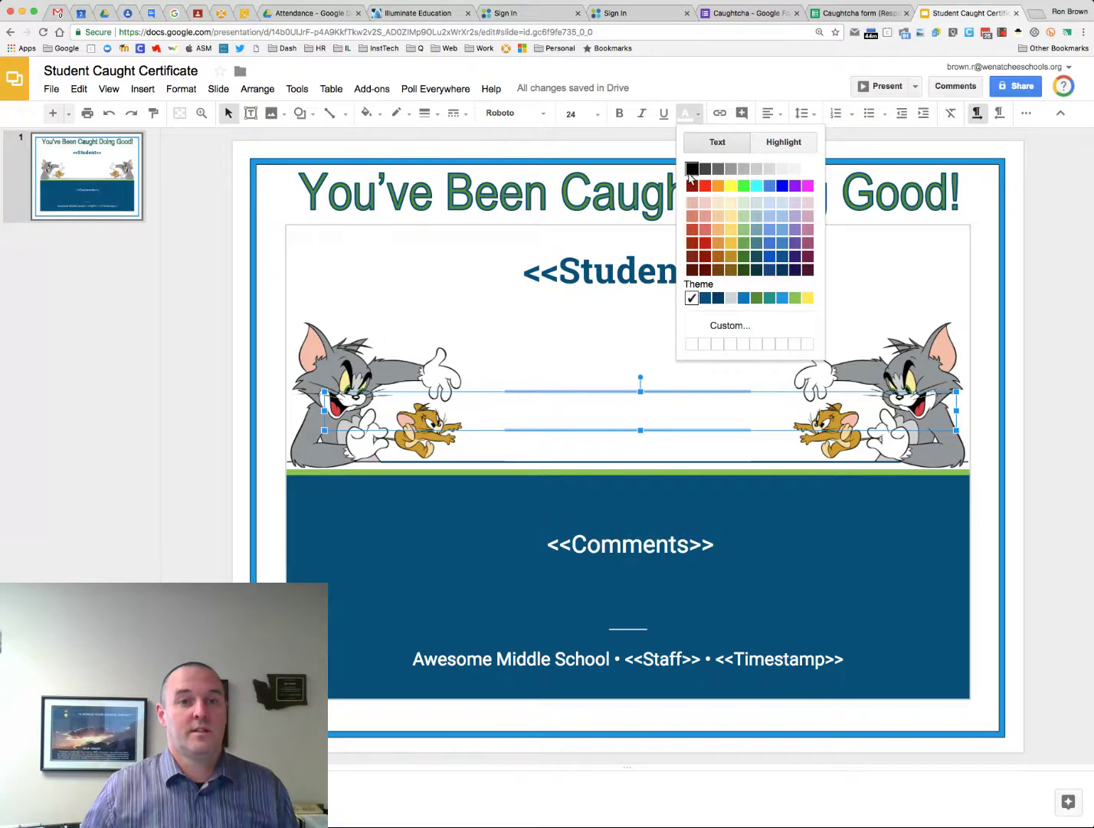
left_click(742, 299)
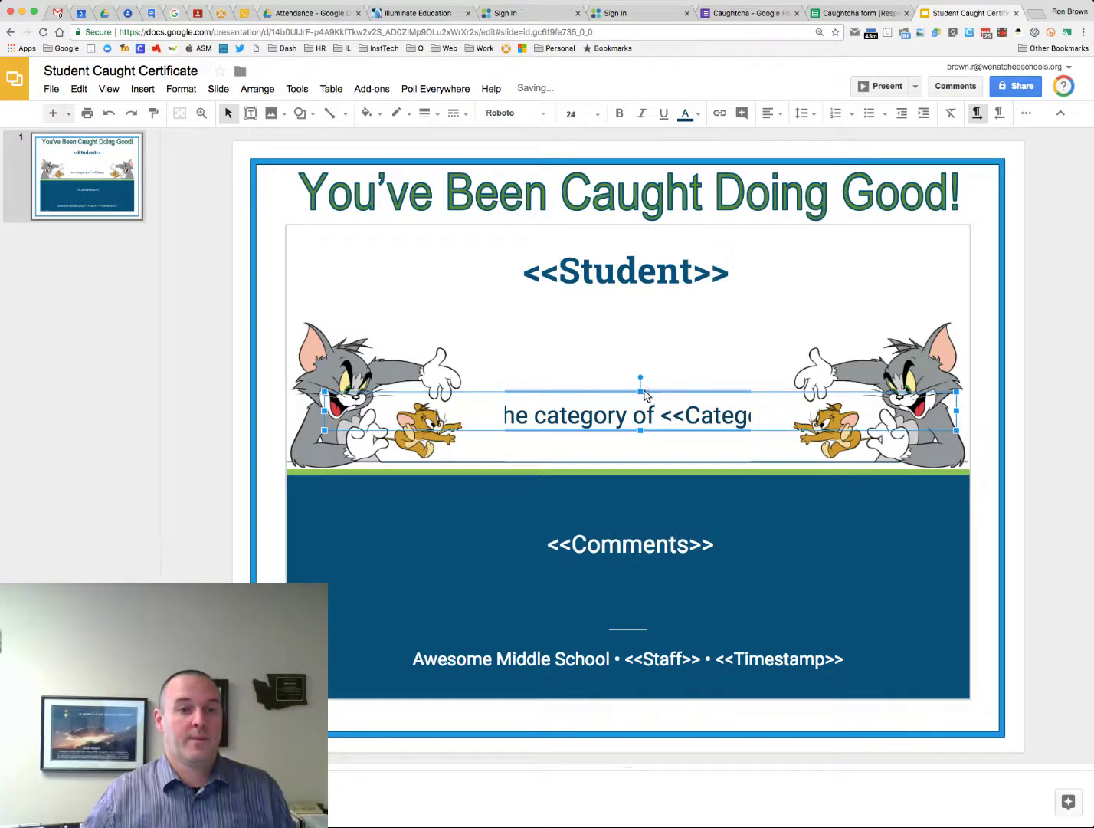
left_click_drag(643, 394, 644, 302)
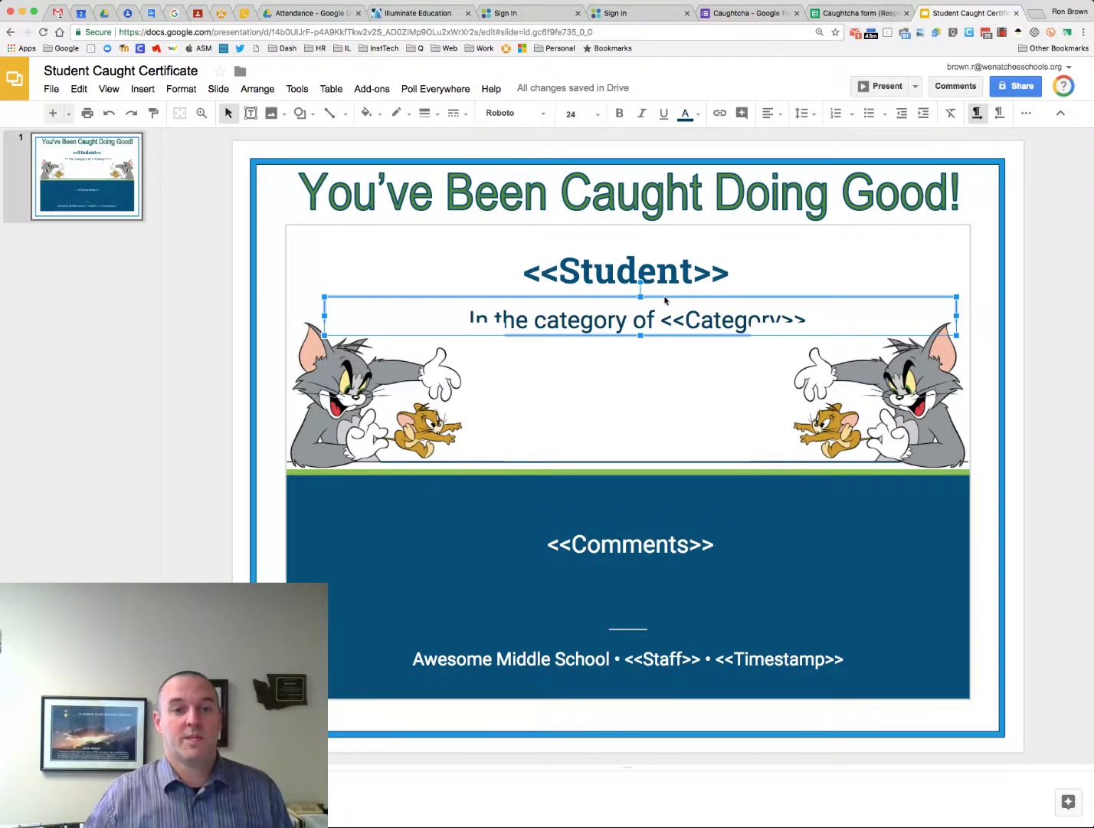
Bring the category text box in front of the cartoon images.
right_click(666, 301)
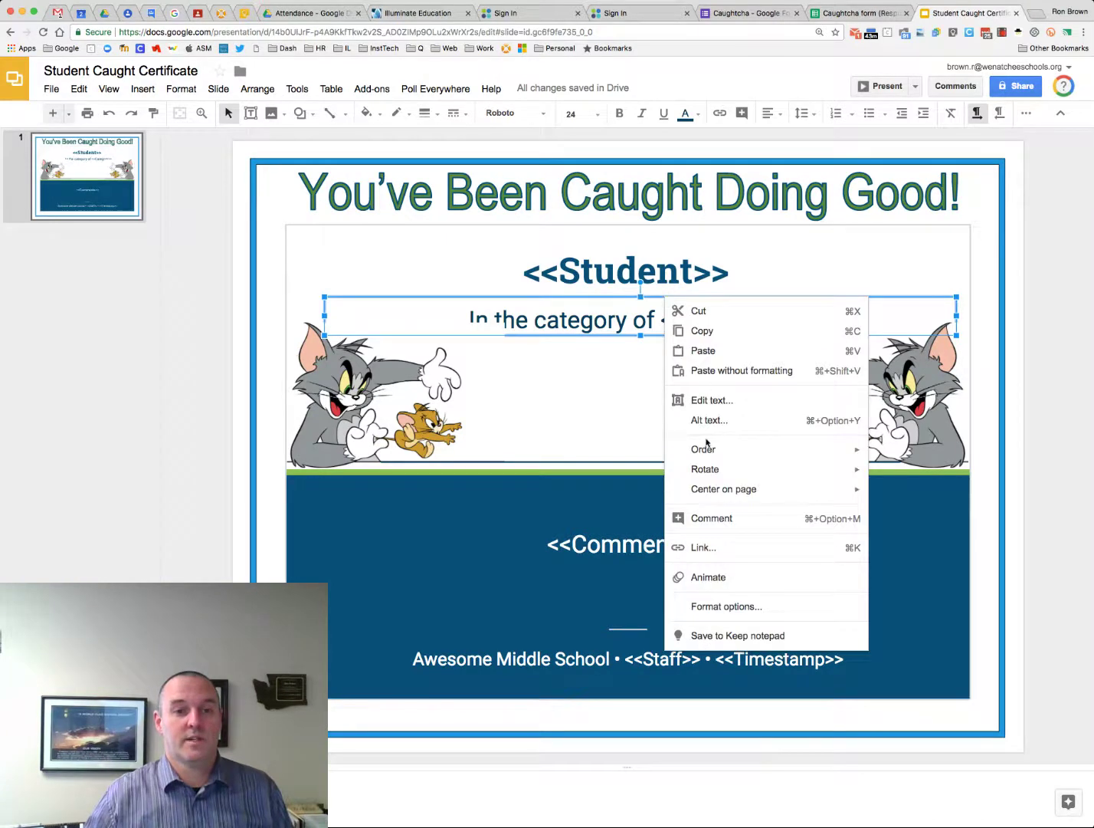
mouse_move(704, 458)
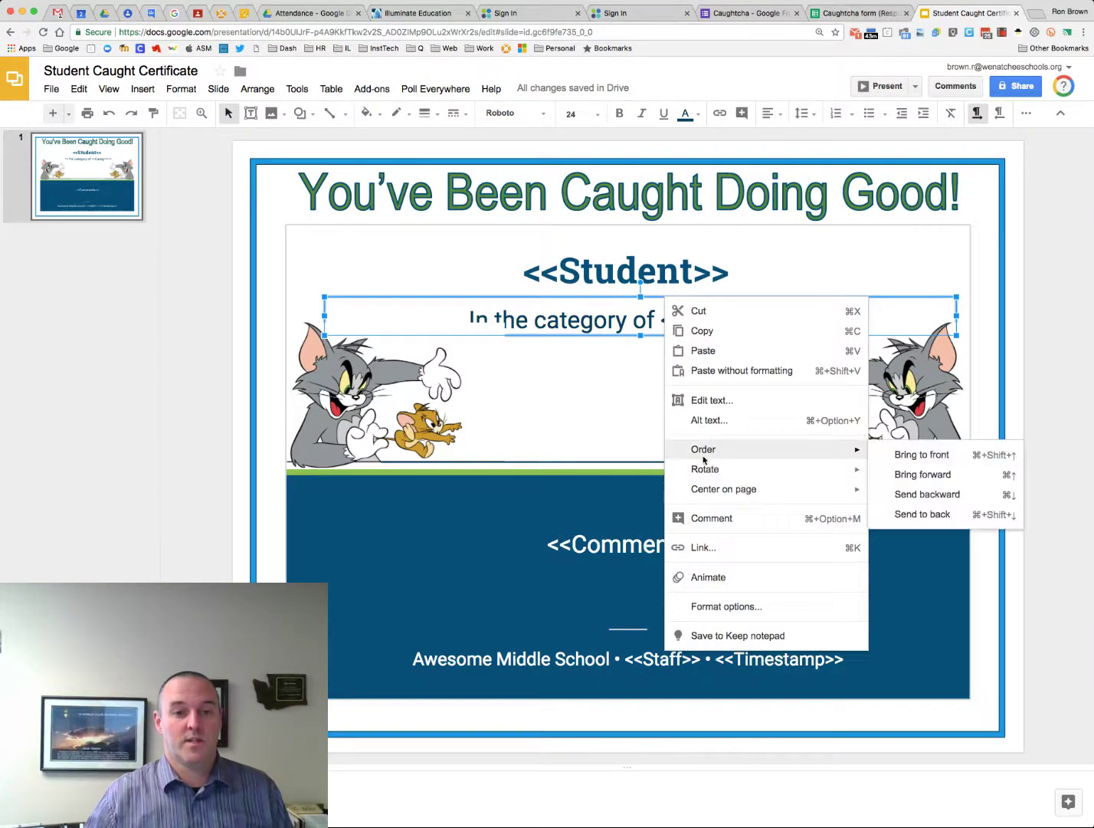
left_click(931, 456)
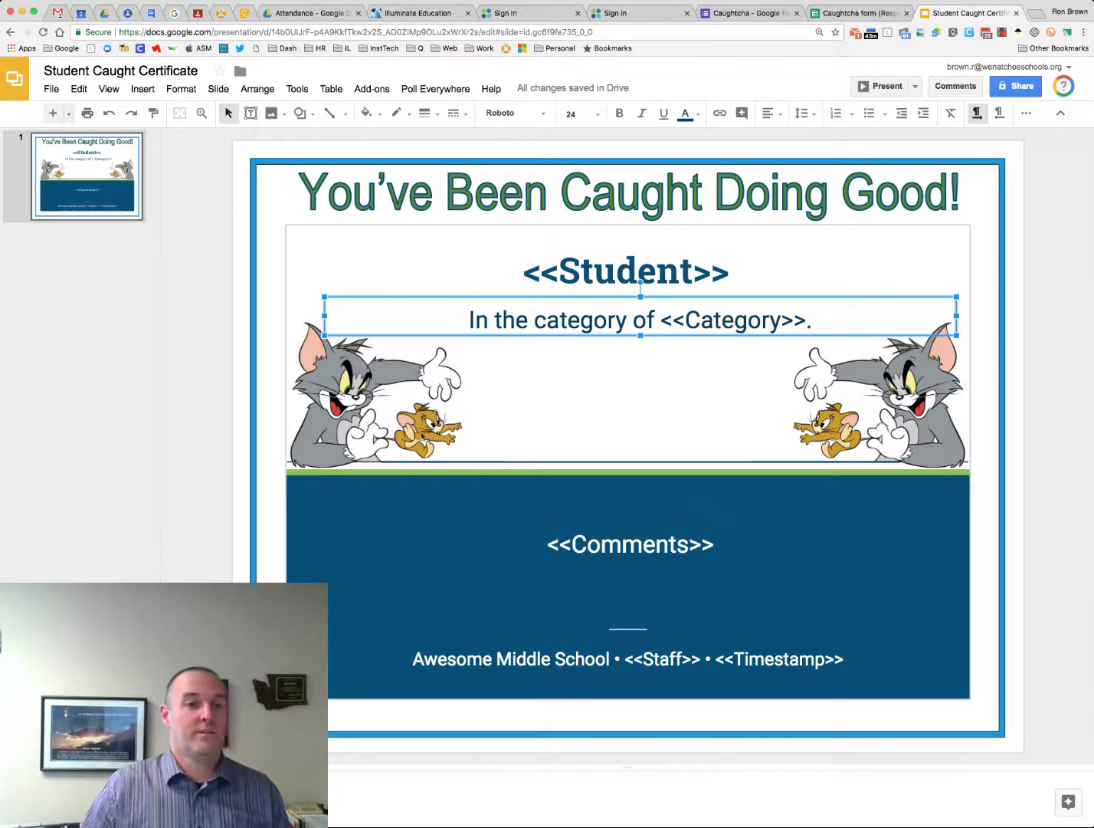
left_click(235, 407)
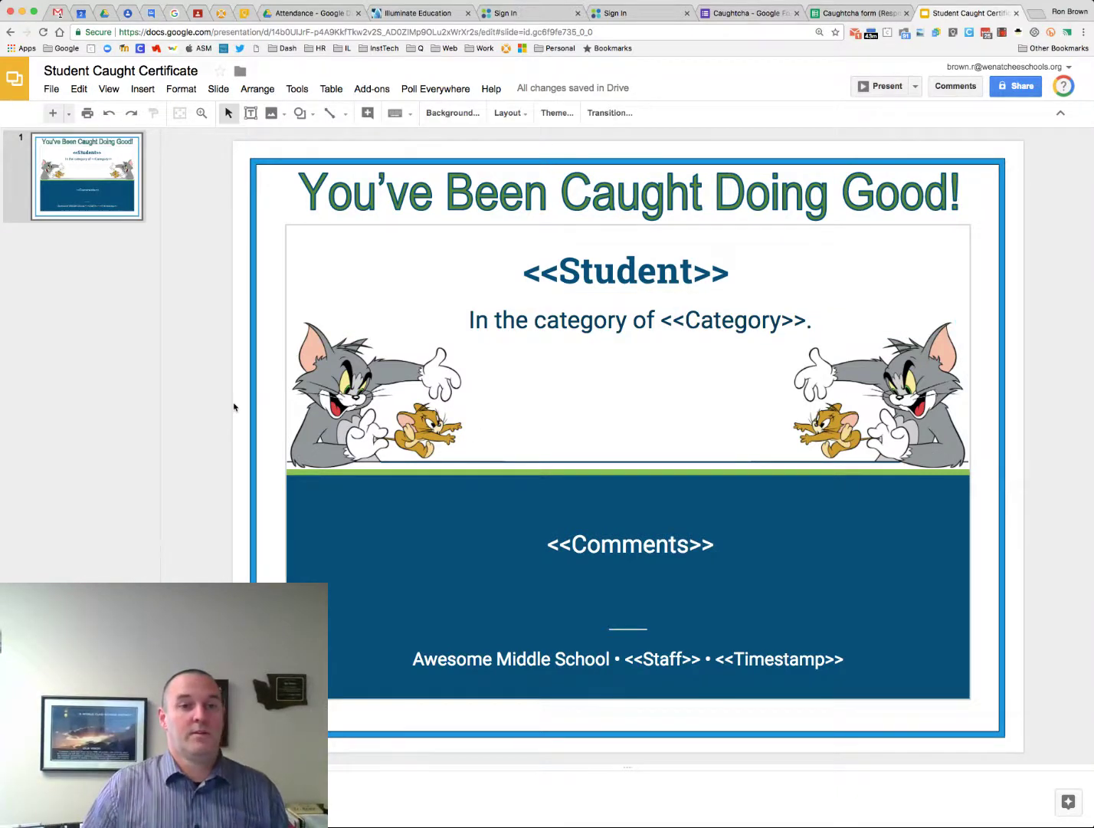
Stretch the <<Comments>> box upward toward the green stripe.
left_click(649, 535)
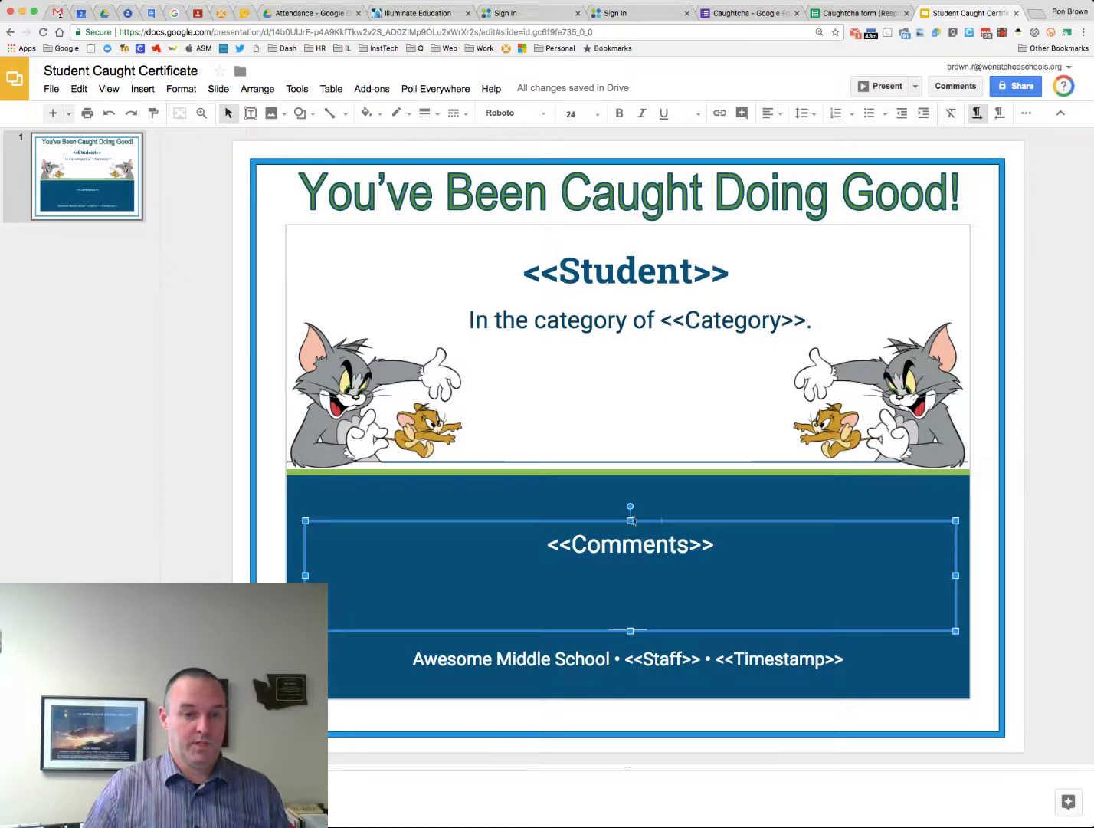
left_click_drag(632, 521, 632, 485)
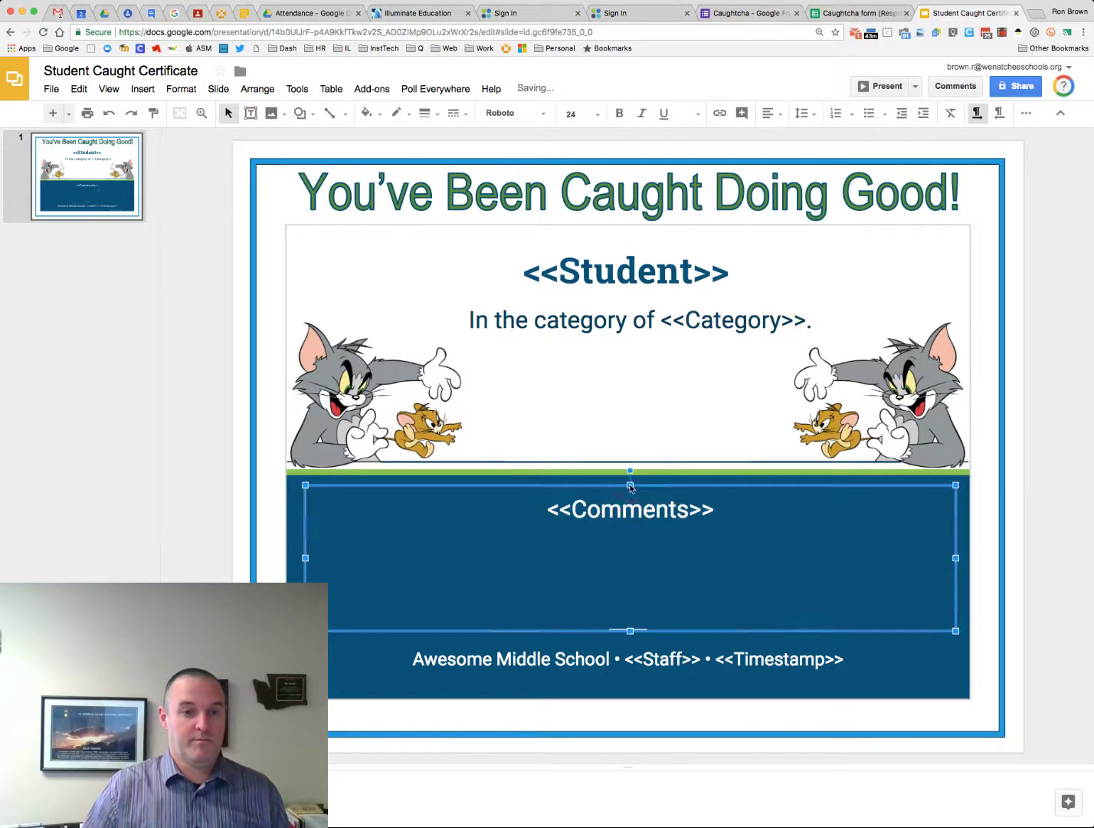
left_click(234, 487)
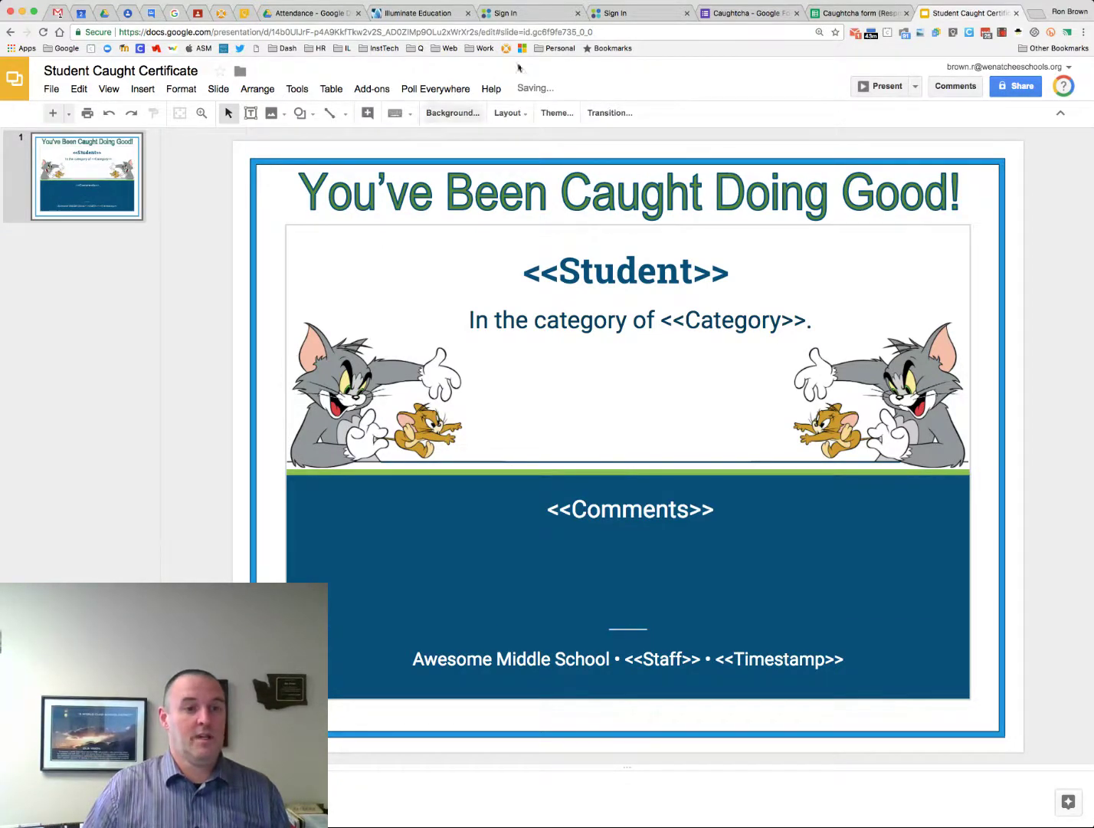
Preview the live Caughtcha form, scroll through its questions, and close the preview.
left_click(749, 13)
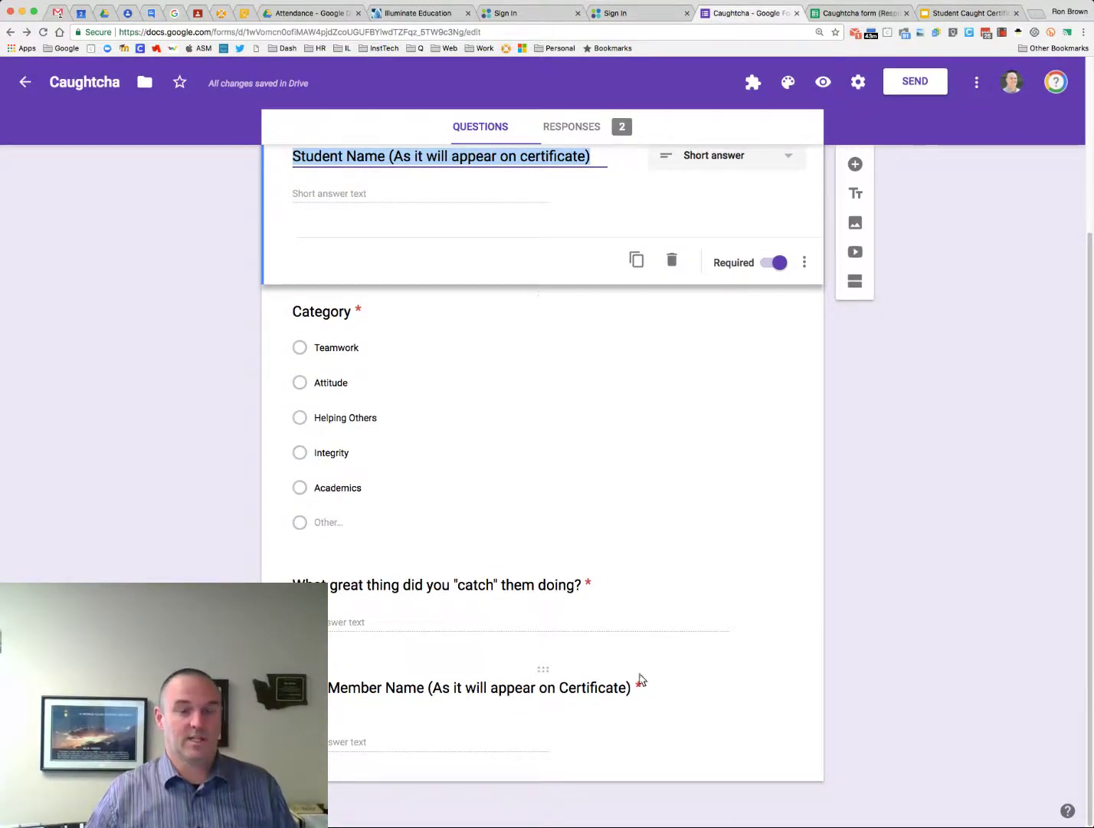
left_click(824, 83)
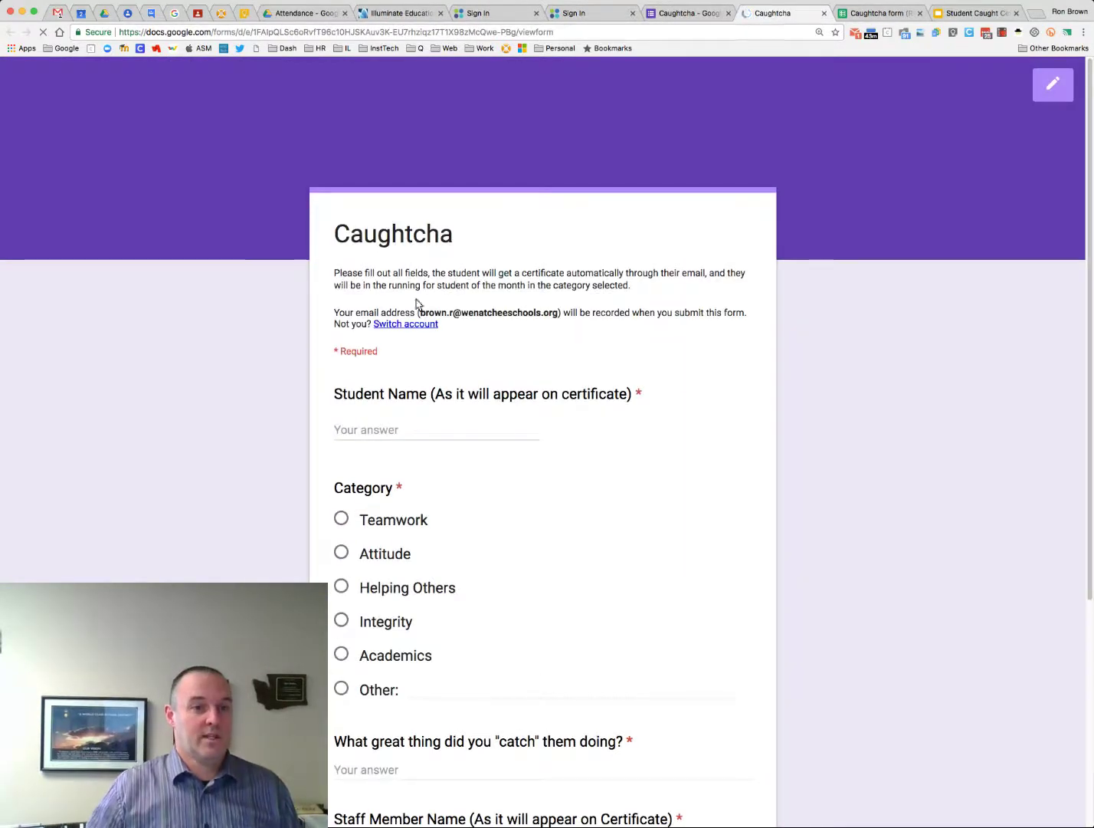
scroll(417, 304, "down", 3)
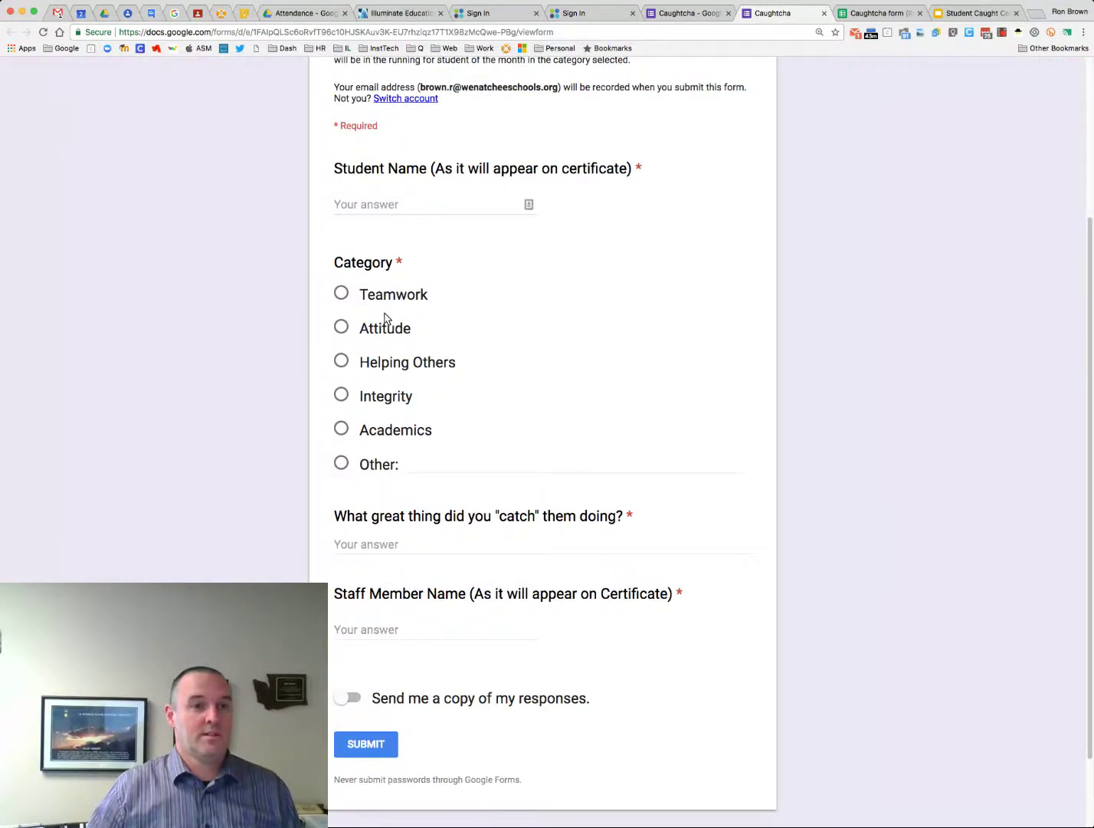
scroll(384, 317, "down", 2)
scroll(767, 236, "up", 5)
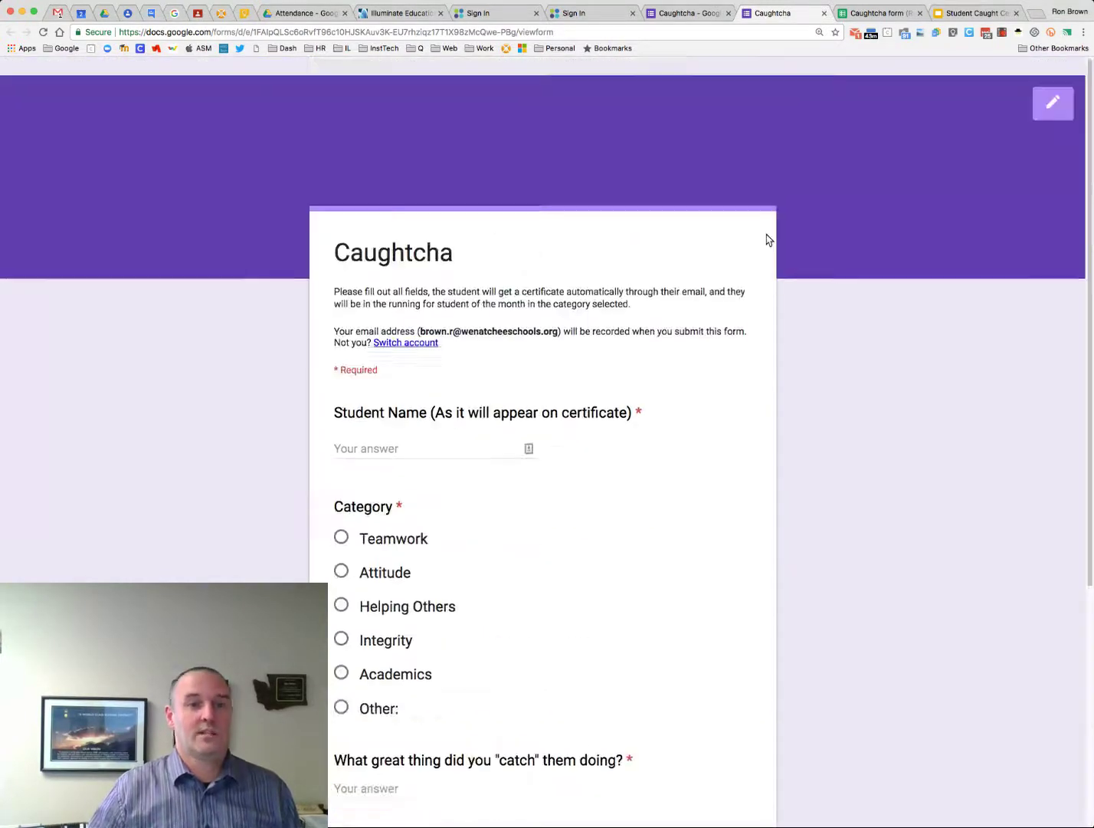
left_click(824, 13)
Check the Email Address, Category, Comments and Staff column headings in the responses sheet.
left_click(778, 13)
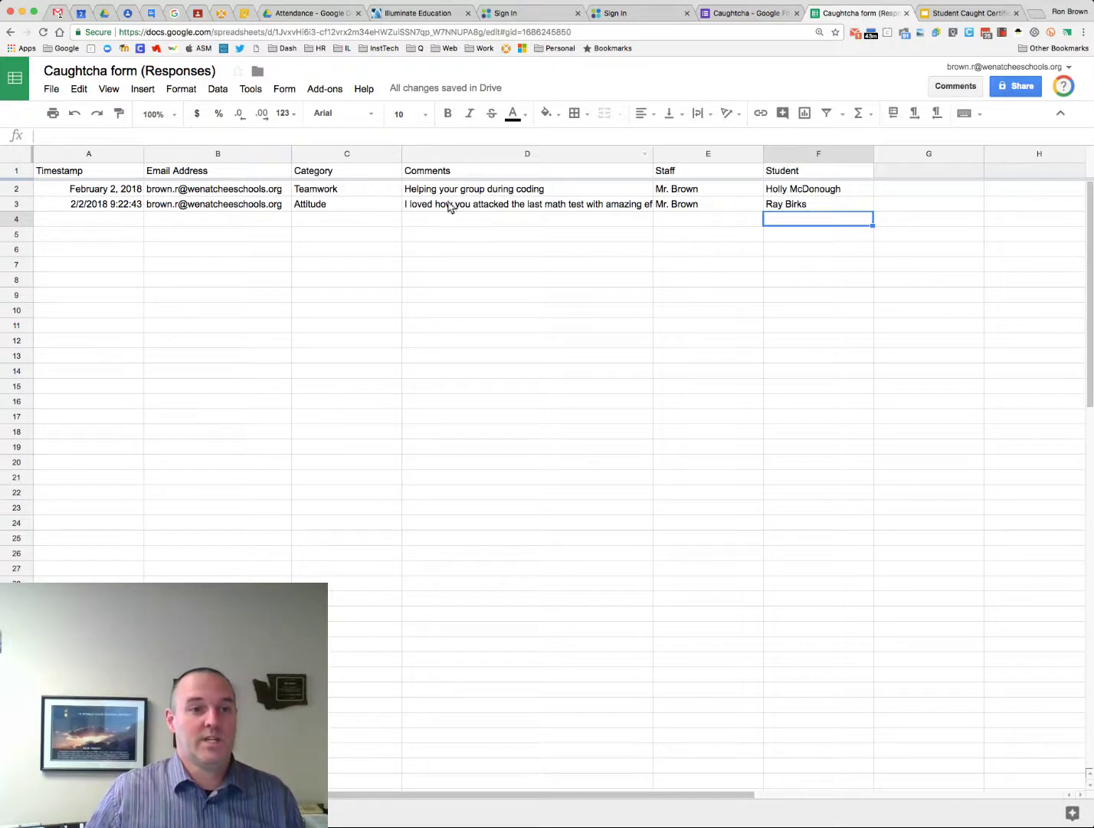
left_click(237, 172)
left_click(328, 172)
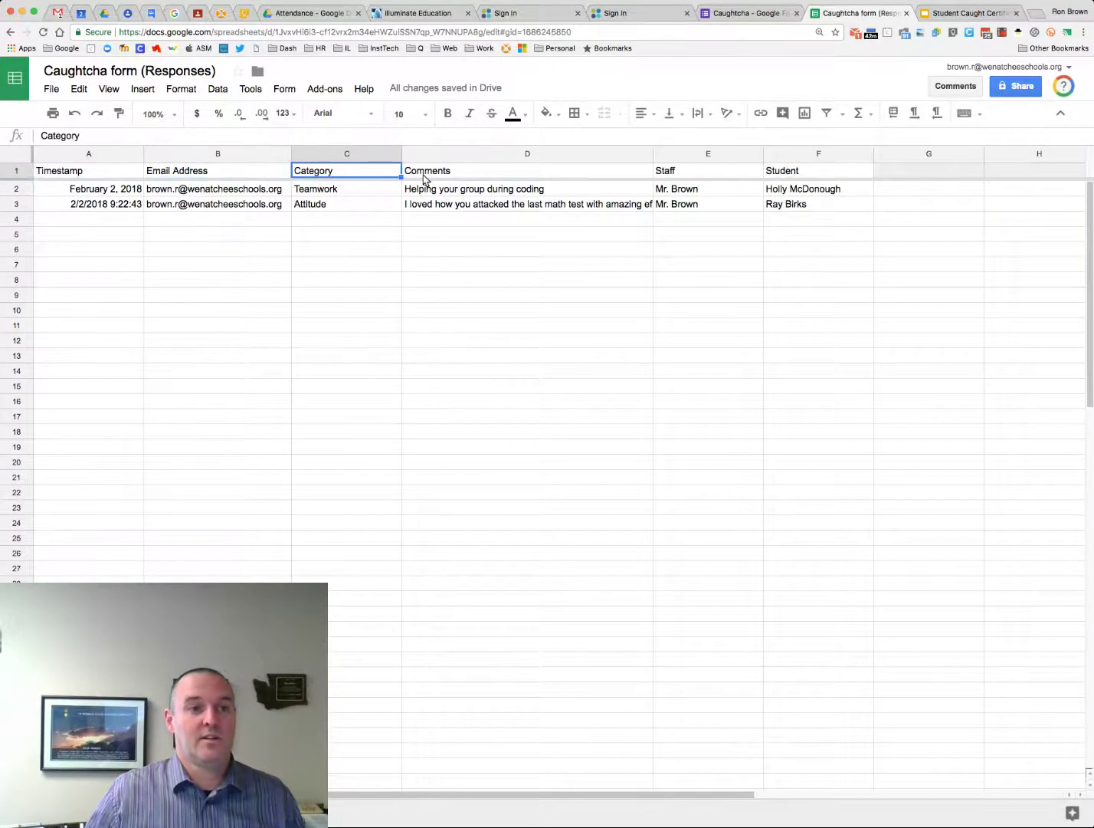
left_click(536, 170)
left_click(663, 174)
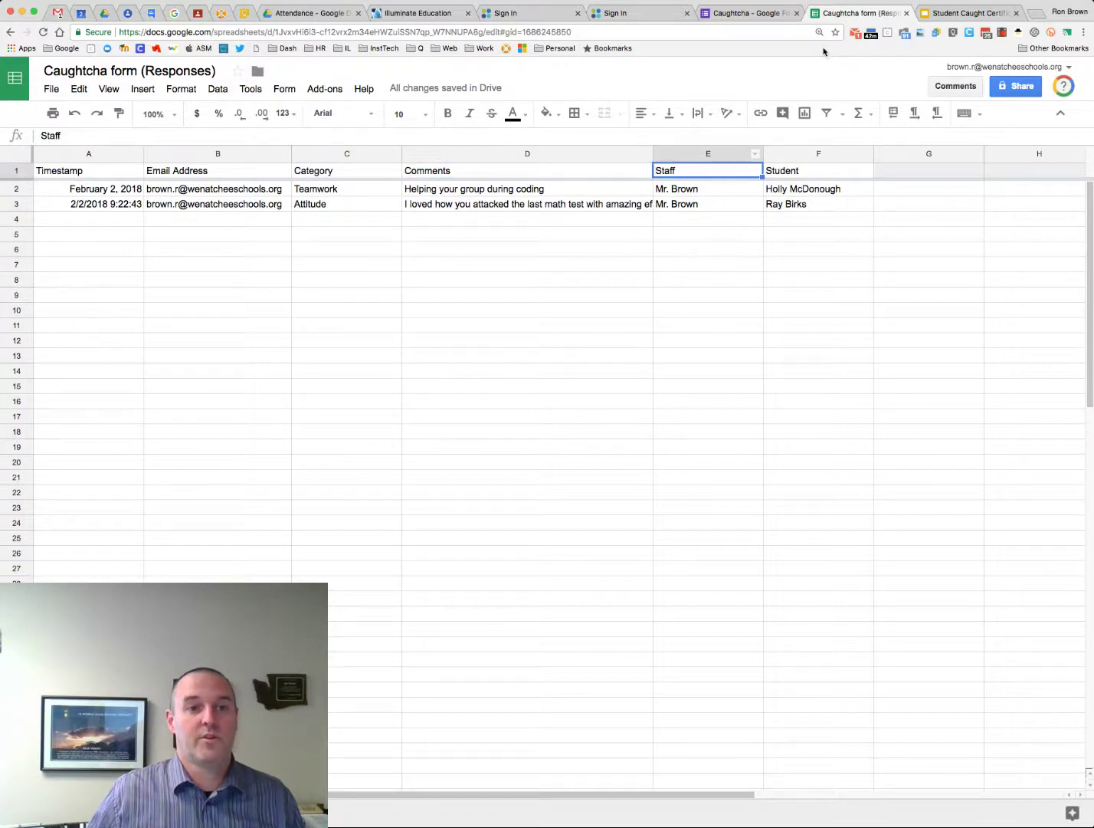
Compare the Student Name question with the Student column heading, then return to the form editor.
left_click(756, 14)
scroll(493, 375, "up", 5)
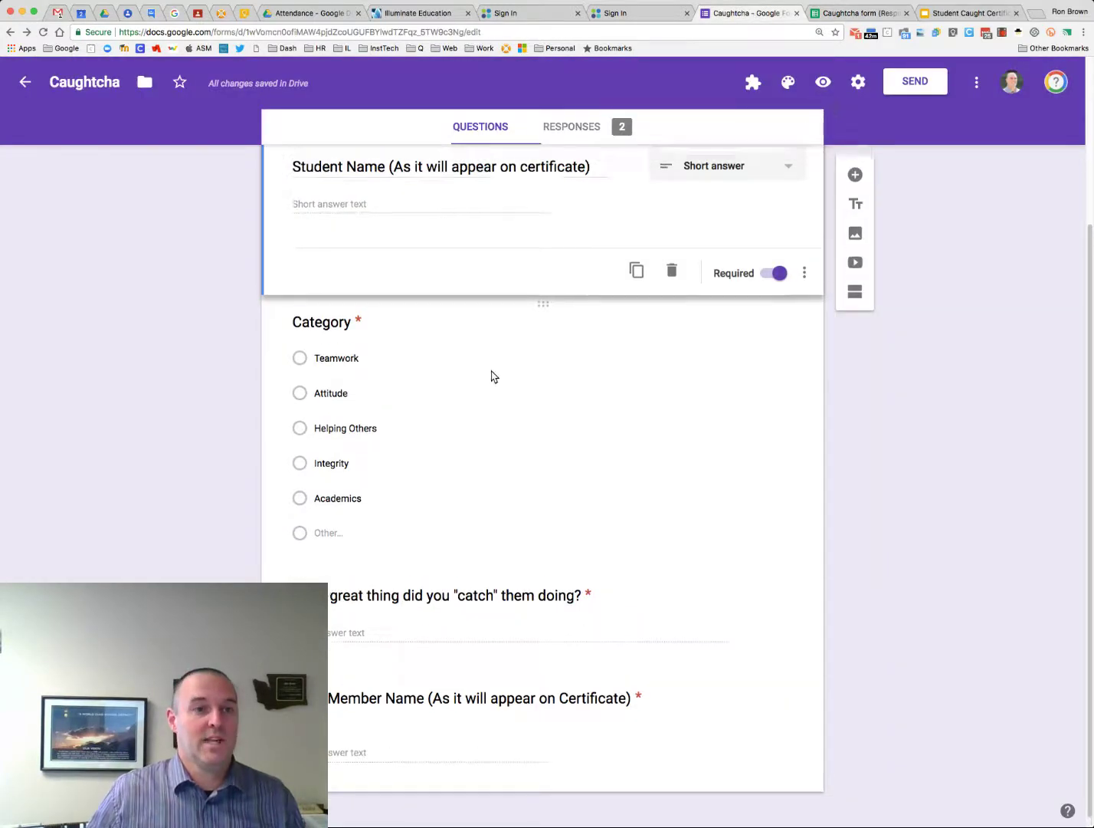
triple_click(306, 381)
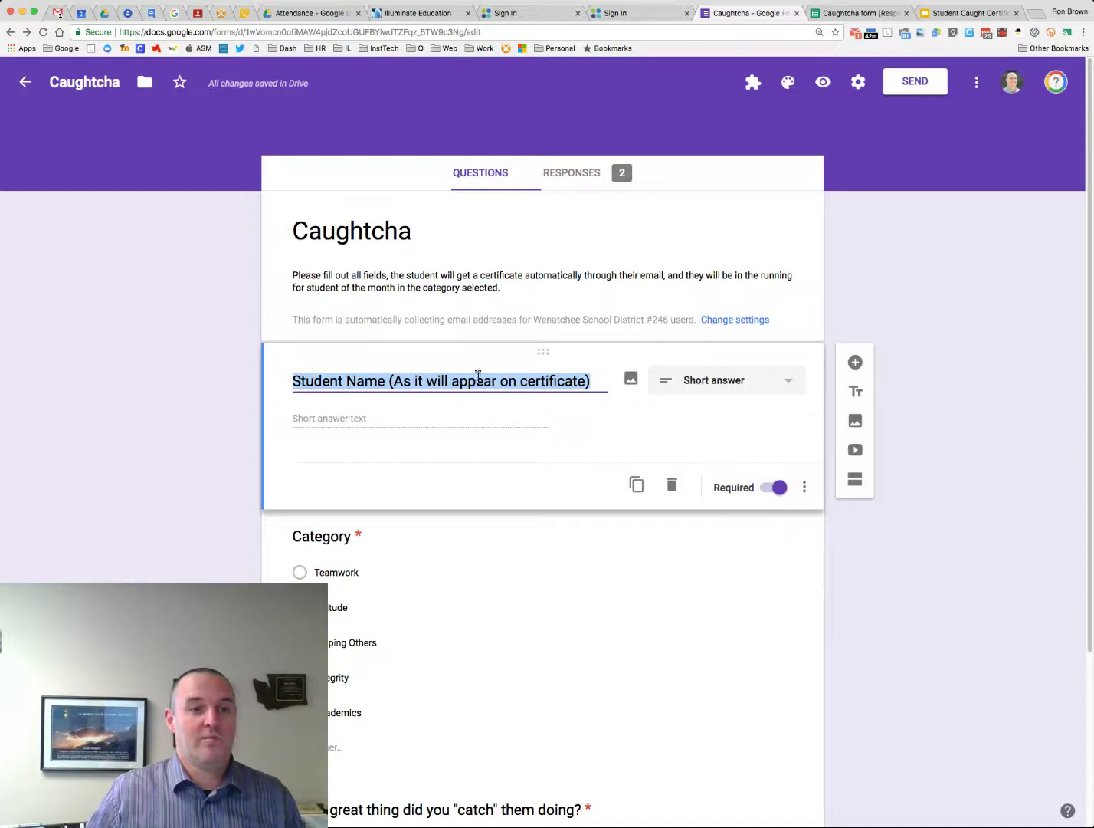
left_click(832, 19)
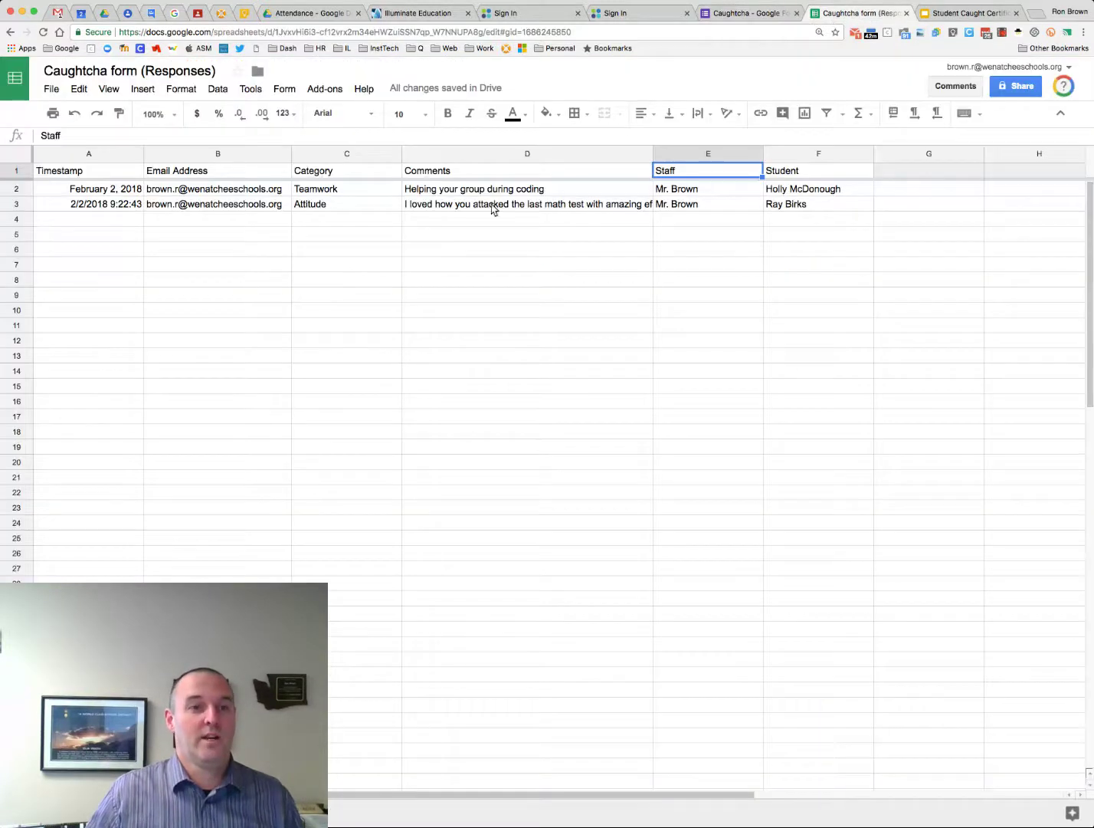
left_click(802, 173)
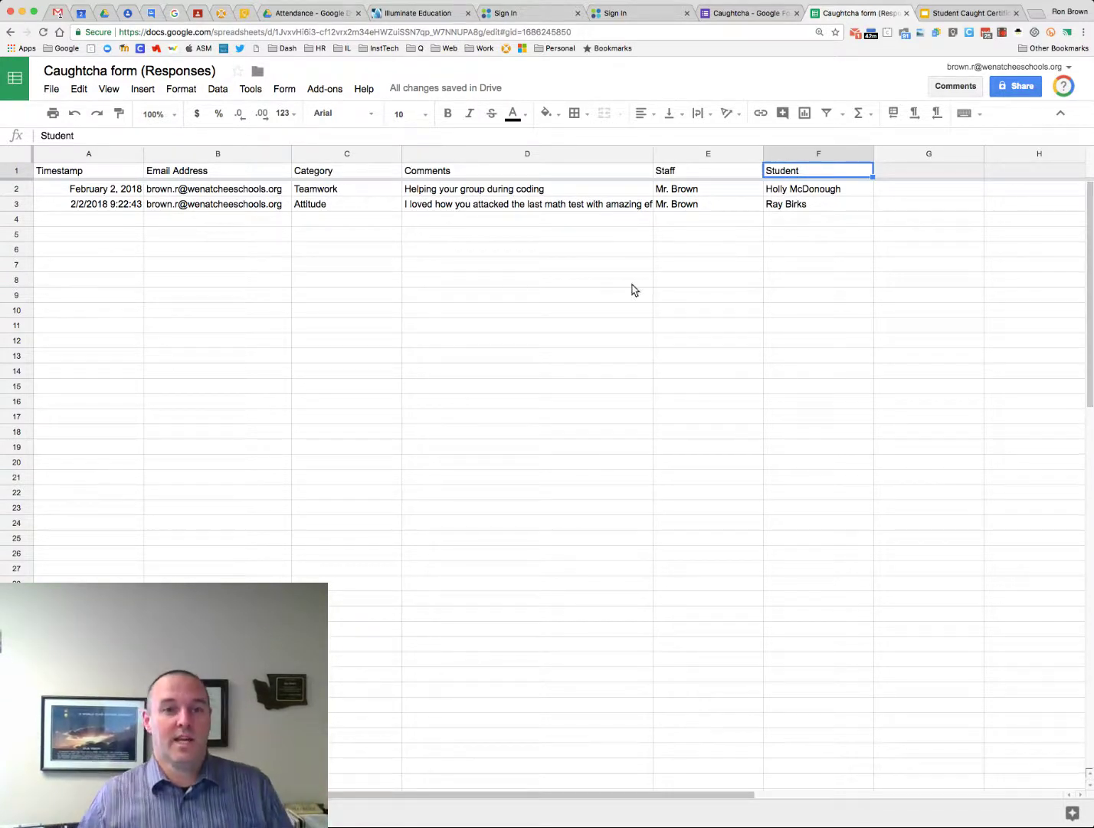
left_click(430, 296)
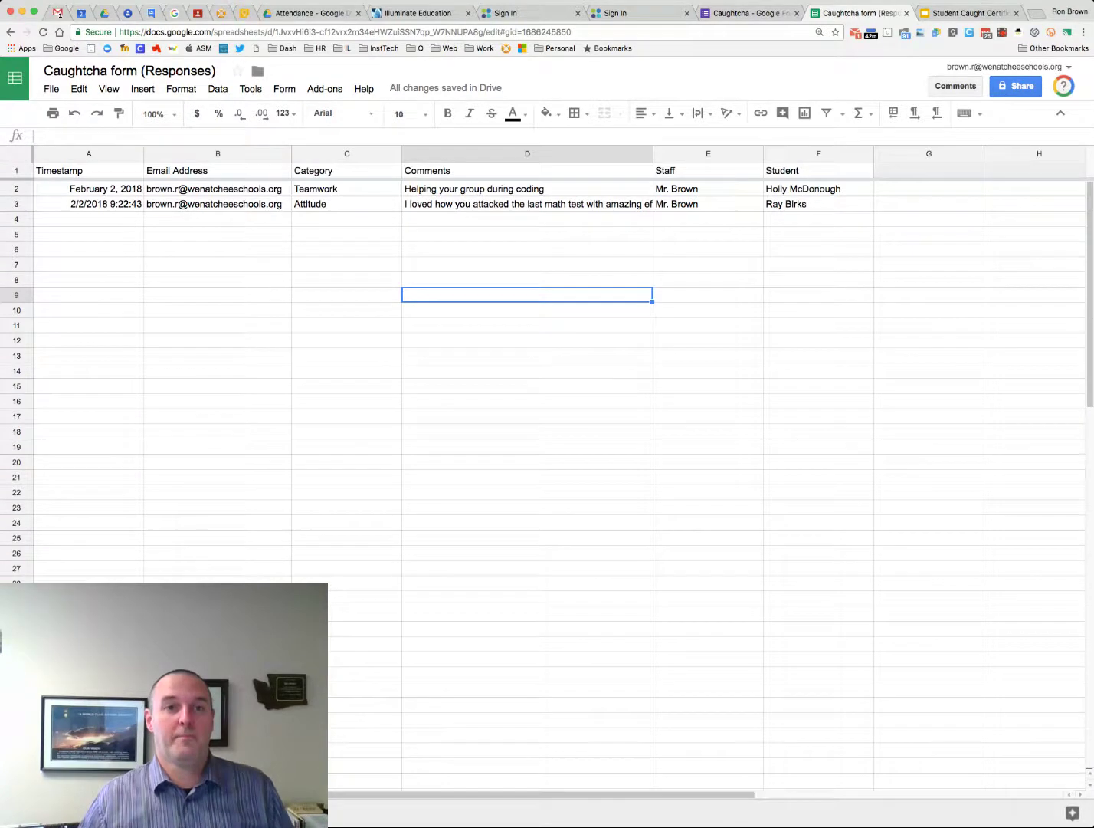
left_click(722, 11)
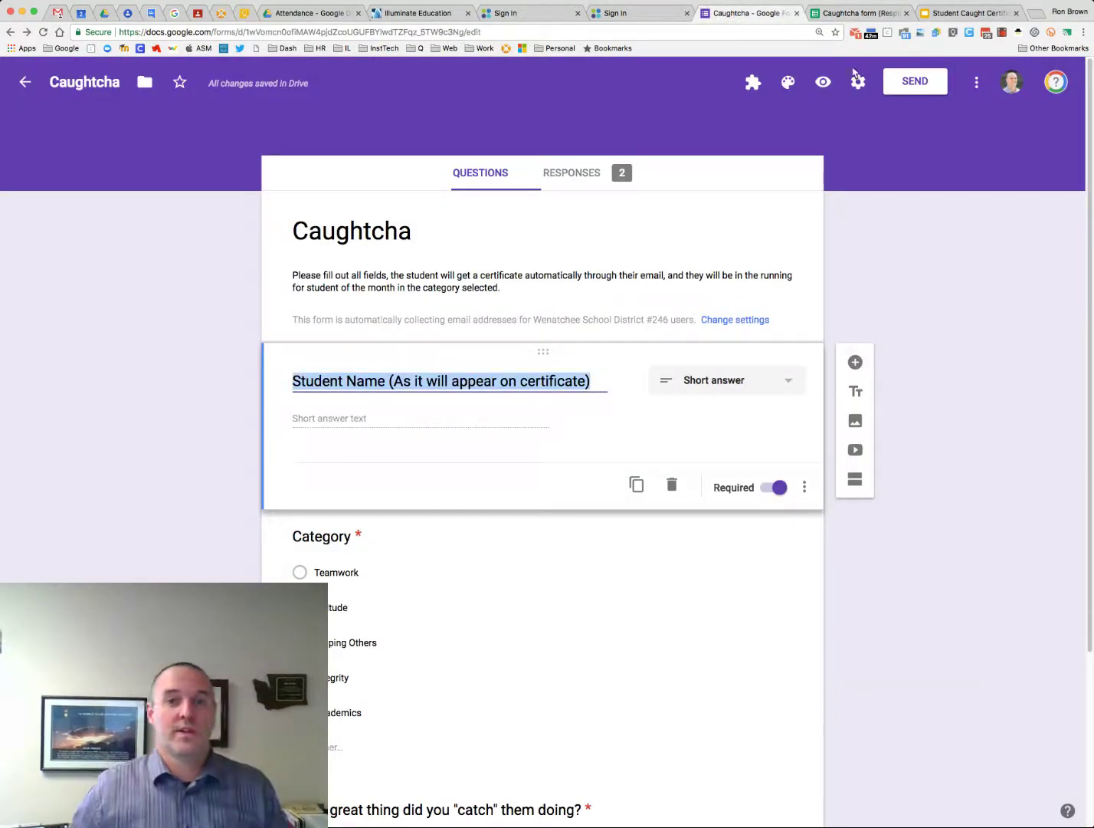
In the live form, enter a student's first name and choose the Integrity category.
left_click(823, 83)
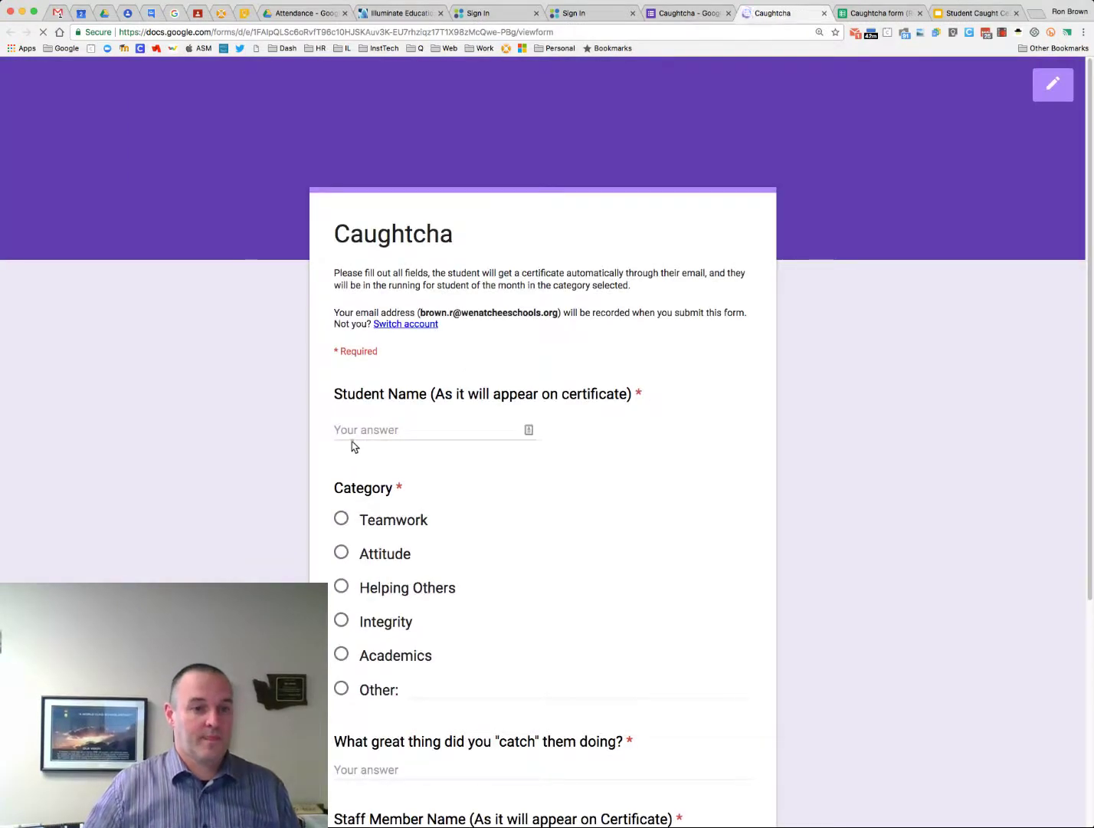
left_click(353, 432)
type("A")
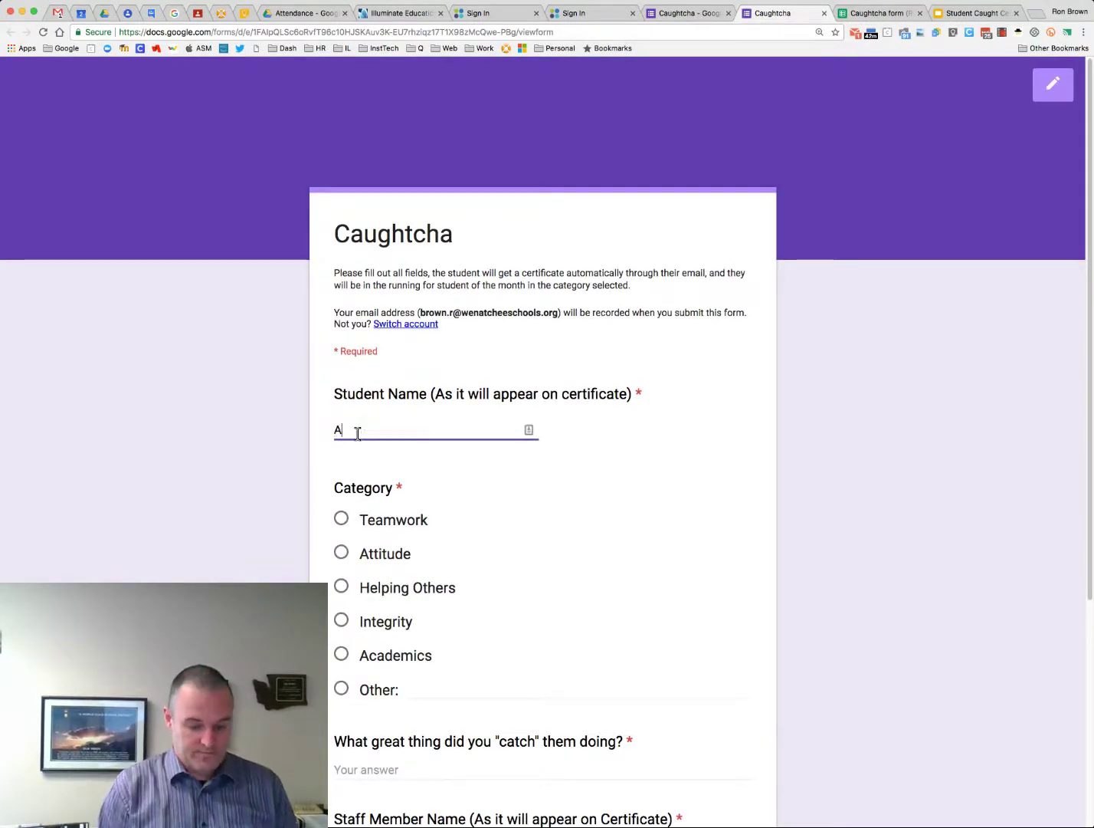
type("utumn")
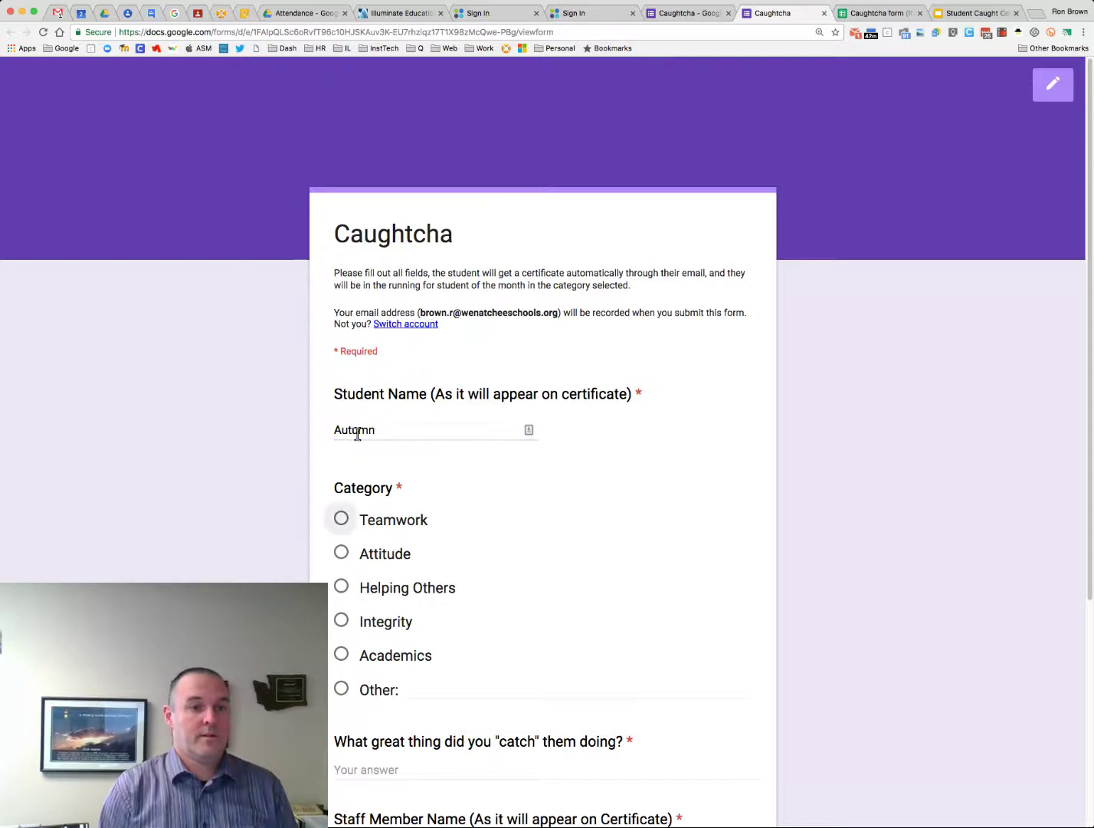
left_click(342, 587)
scroll(427, 574, "down", 3)
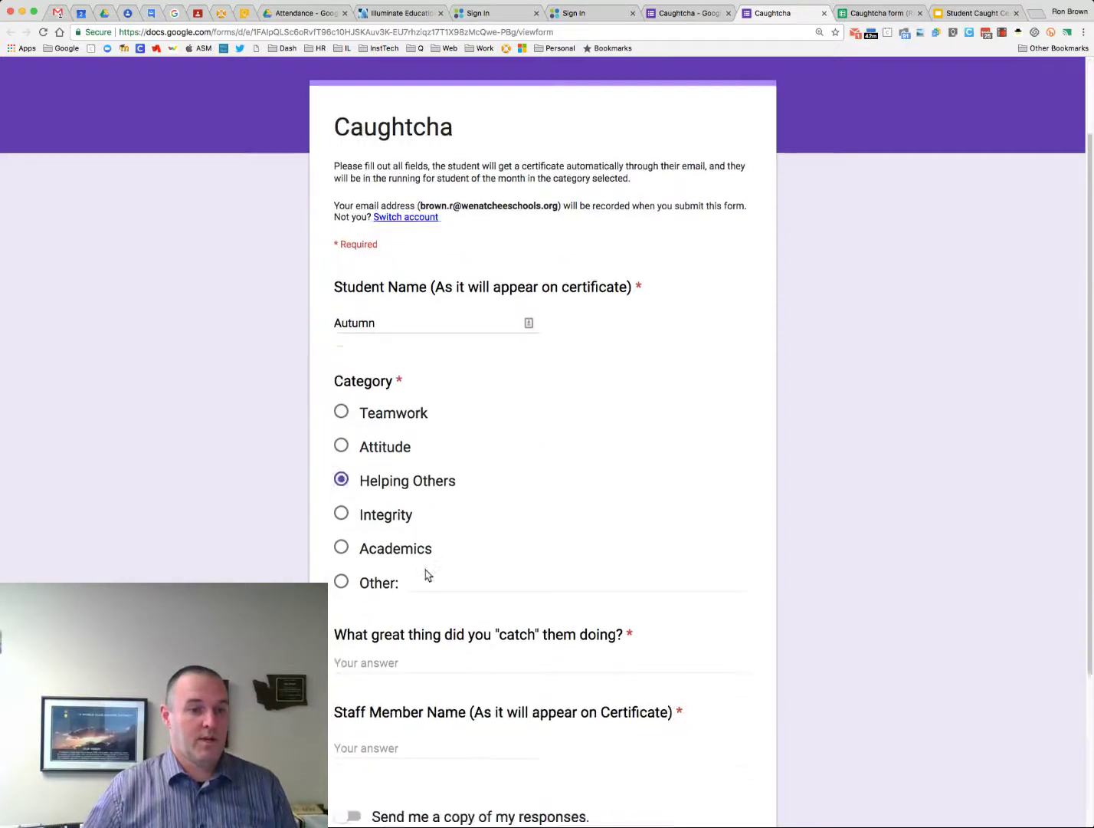
left_click(342, 506)
Answer 'Great job', enter a staff initial, submit, and close the confirmation page.
left_click(354, 652)
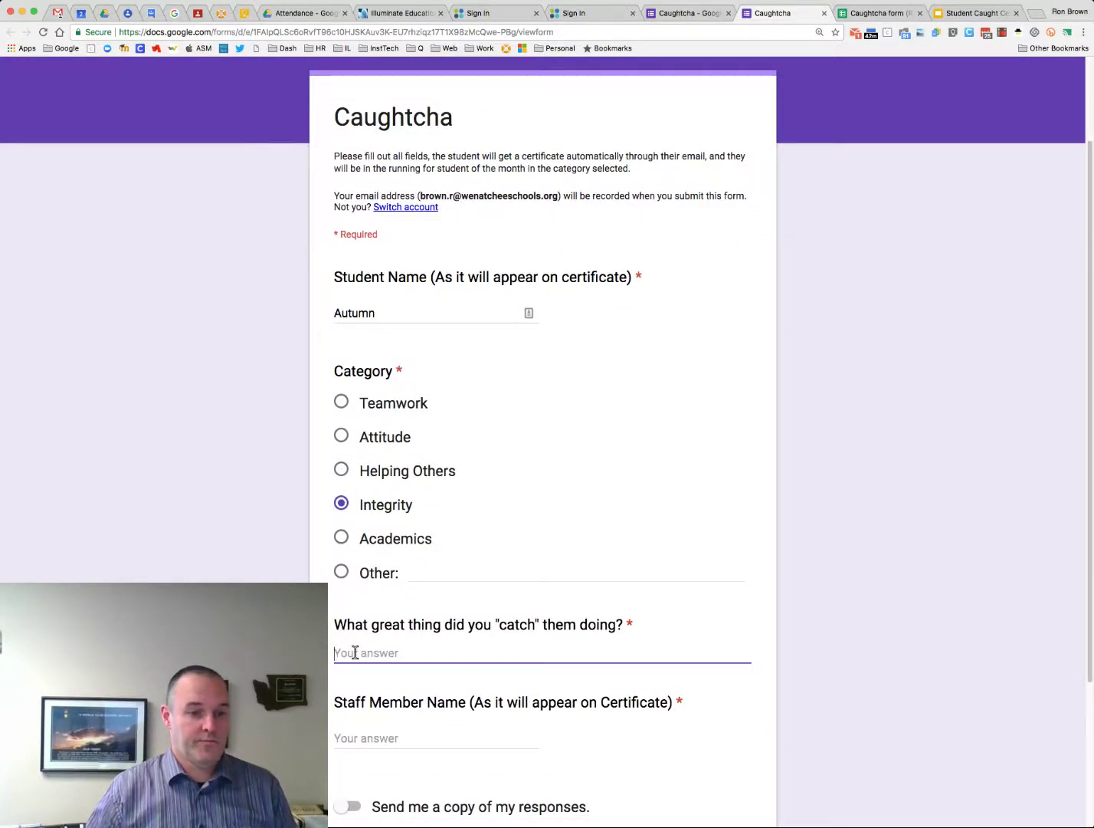
type("Great job being honest")
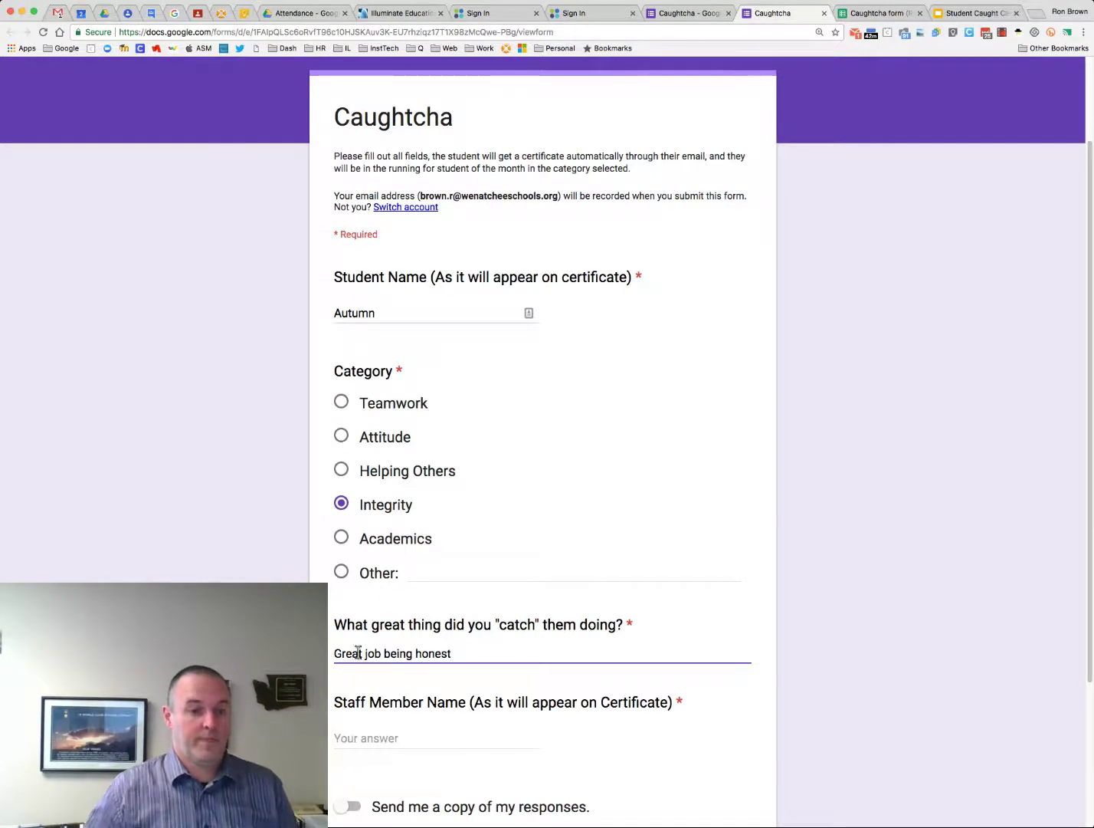
scroll(390, 693, "down", 2)
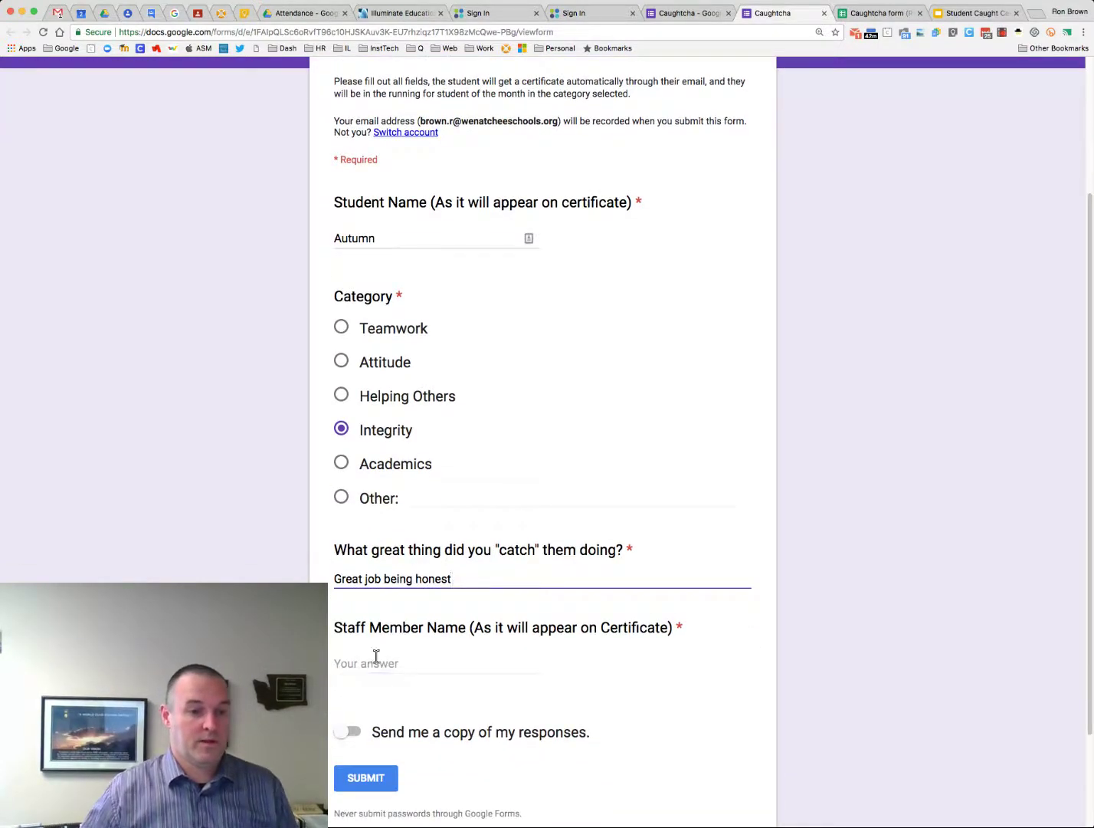
left_click(375, 657)
type("Mrs. Smith")
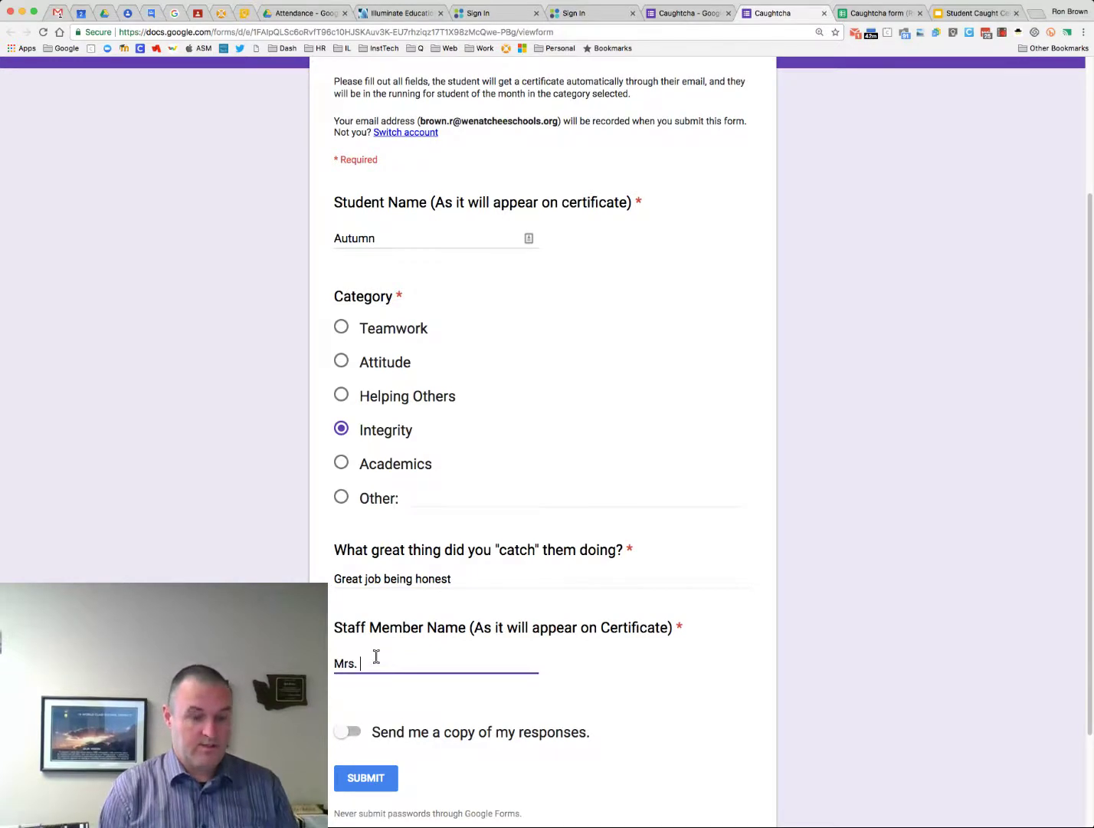
left_click(376, 780)
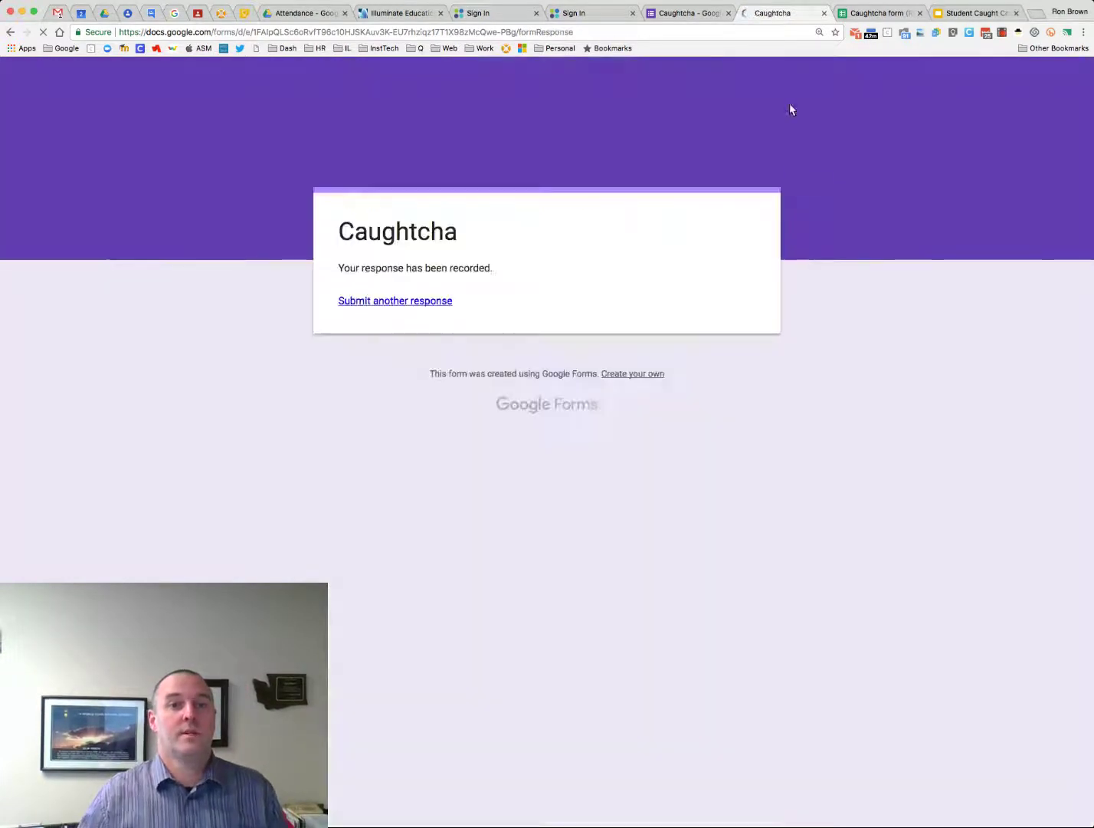
left_click(823, 13)
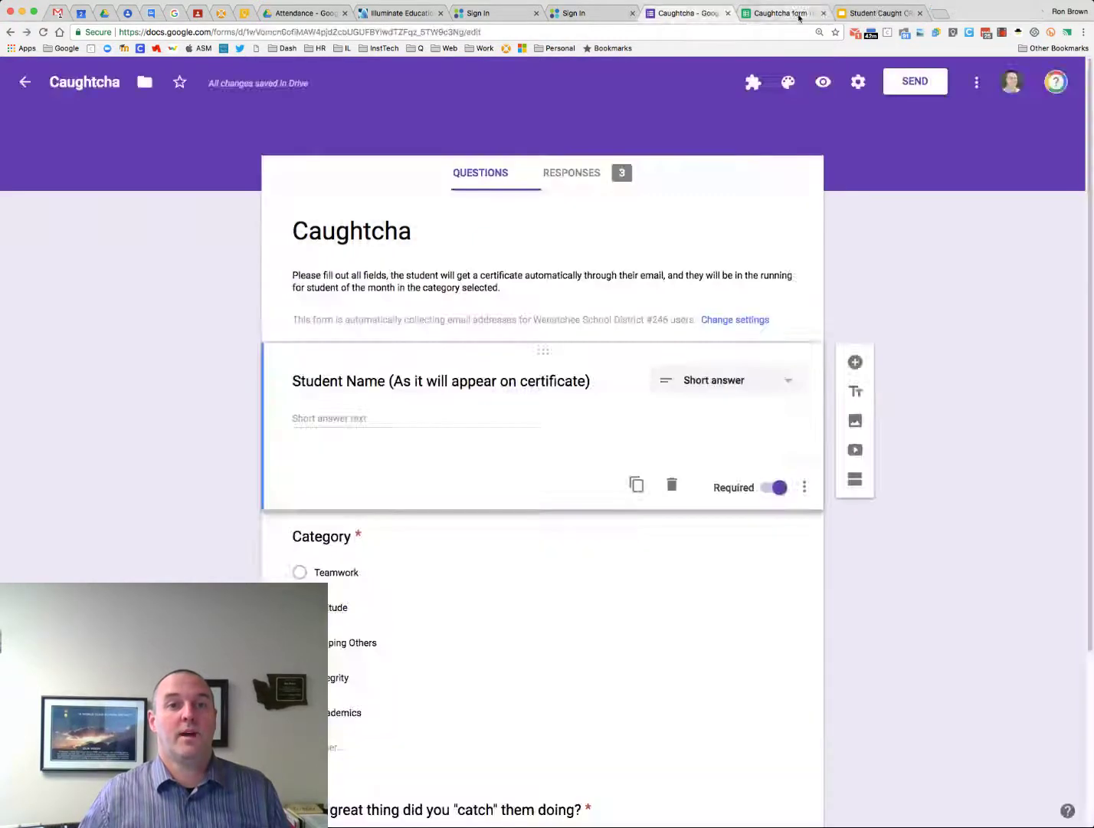
Launch autoCrat from Add-ons on the Caughtcha responses spreadsheet.
left_click(781, 12)
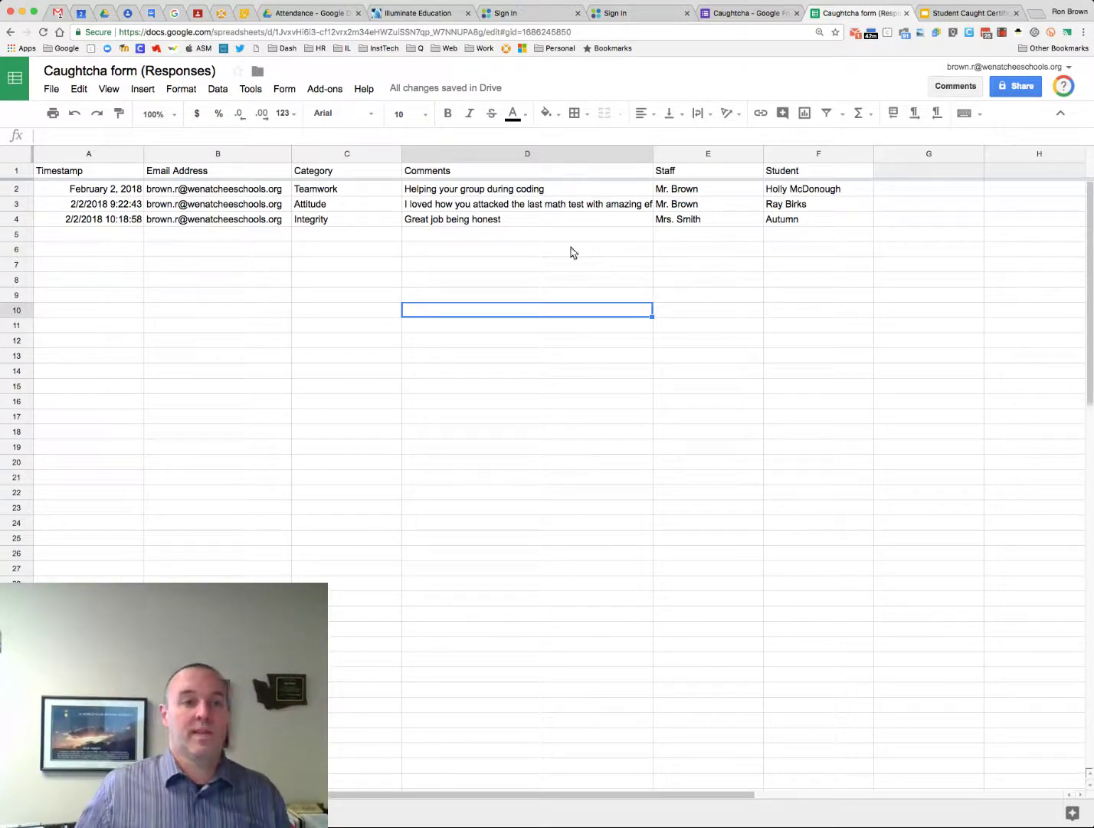
left_click(326, 91)
mouse_move(334, 153)
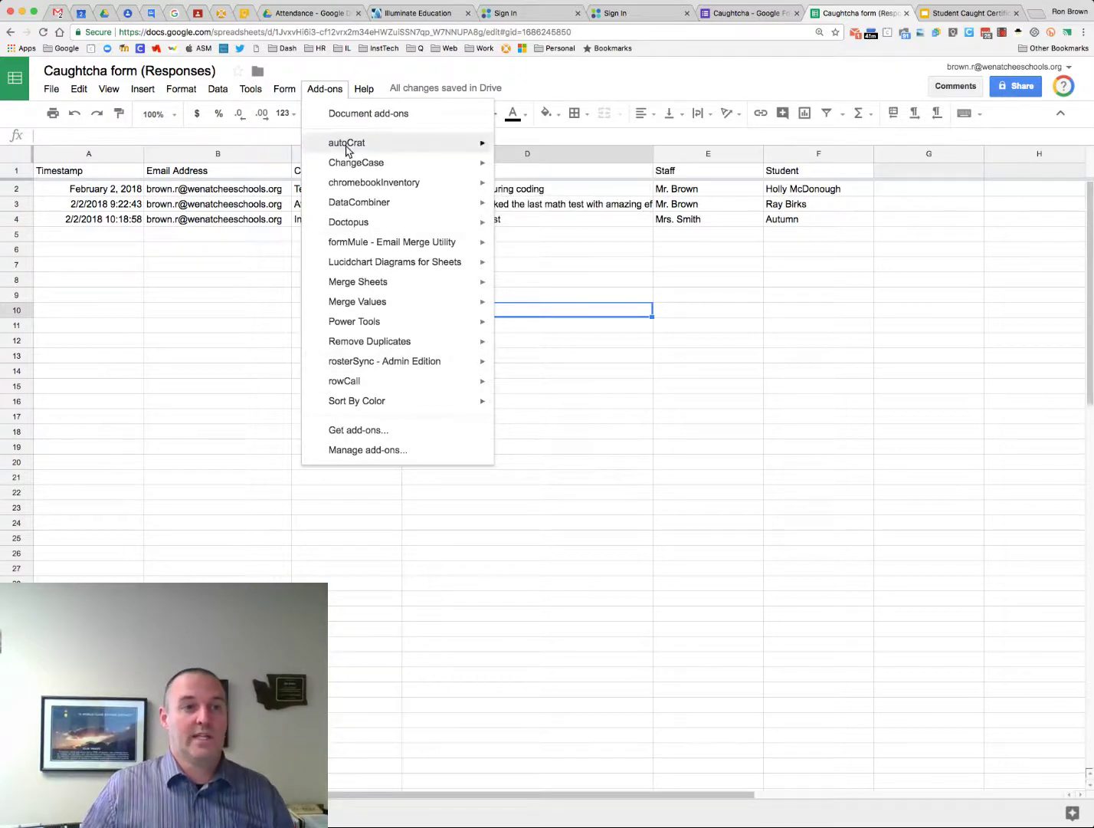
left_click(528, 149)
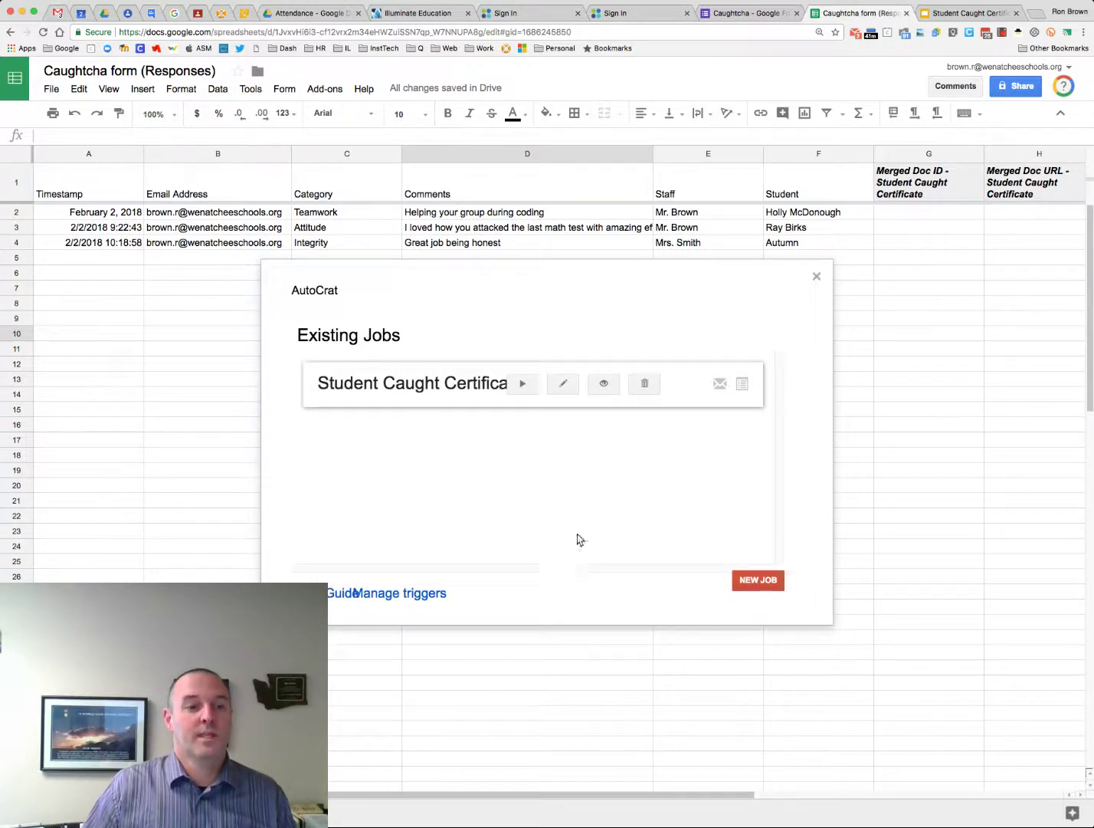
Start a new autoCrat job named 'Certificate'.
left_click(756, 584)
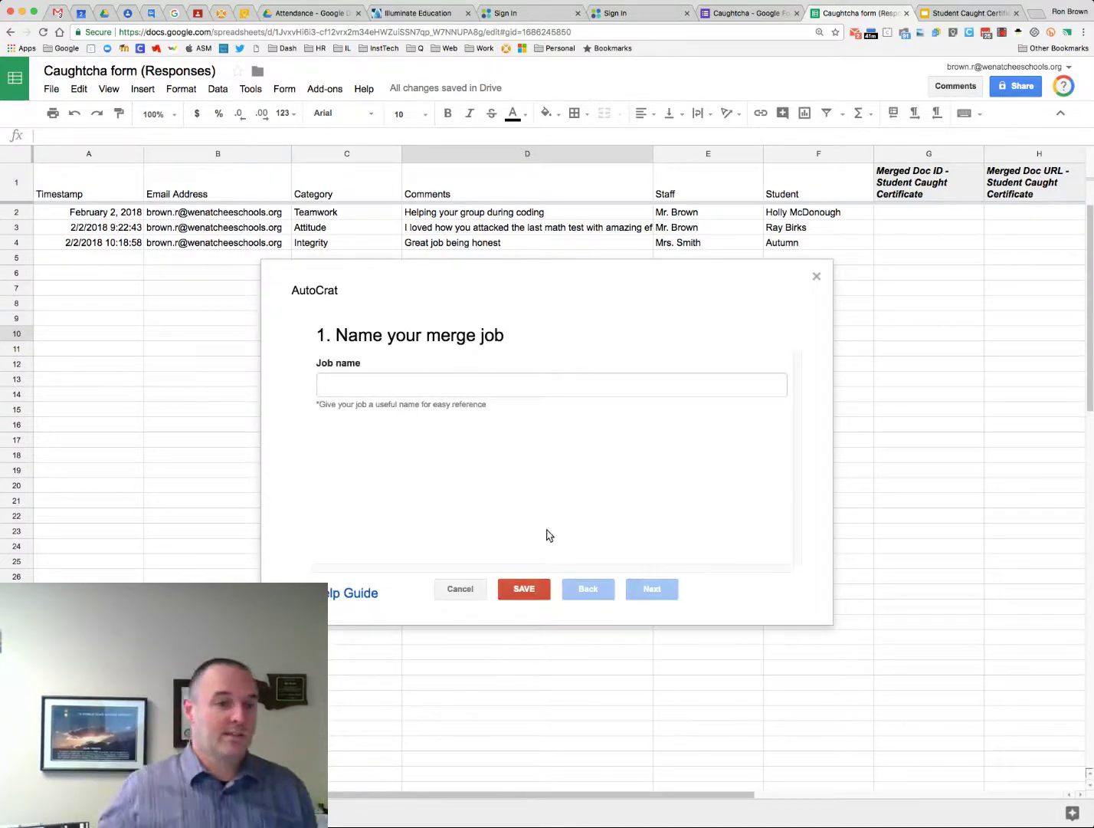
left_click(372, 389)
type("C")
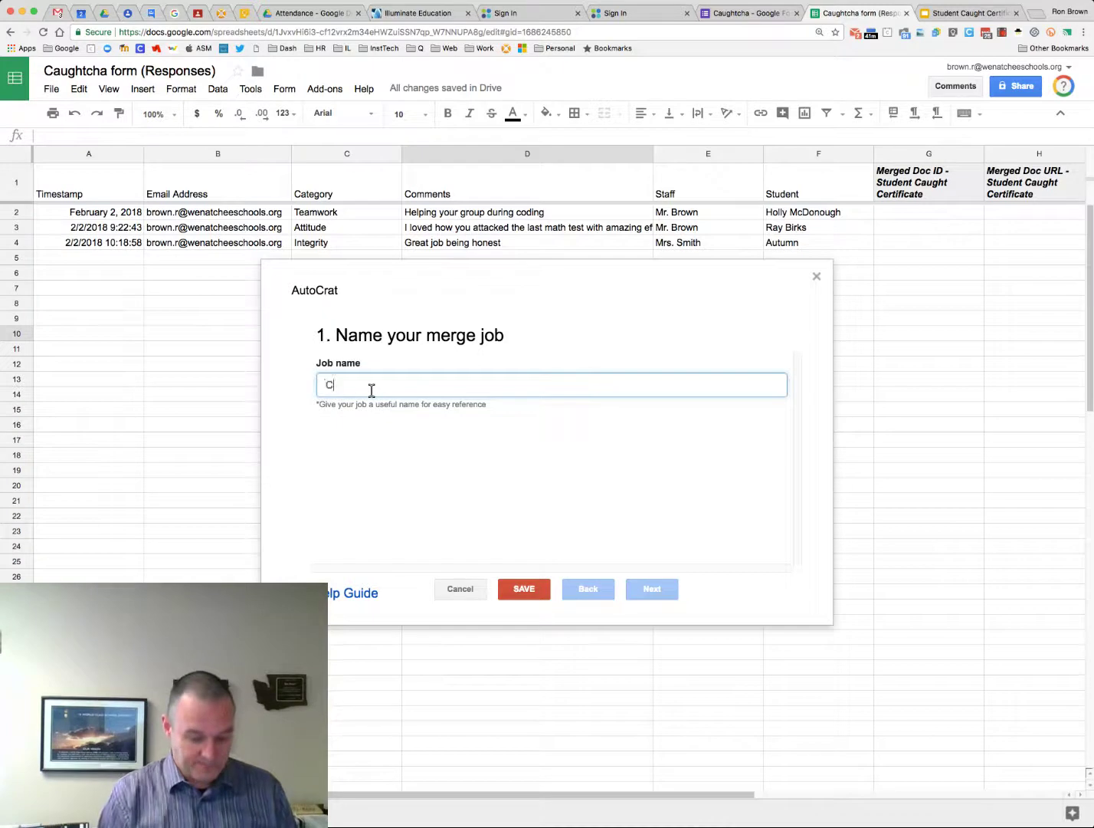
type("ertificate")
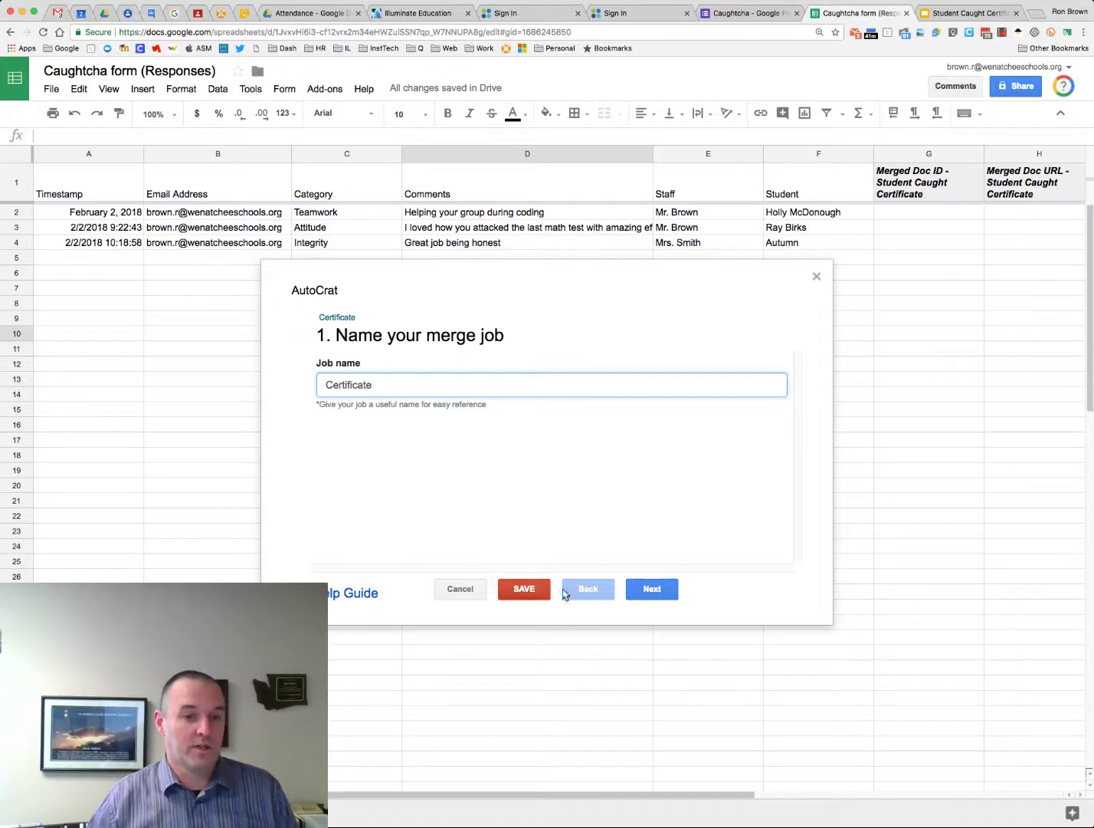
left_click(657, 604)
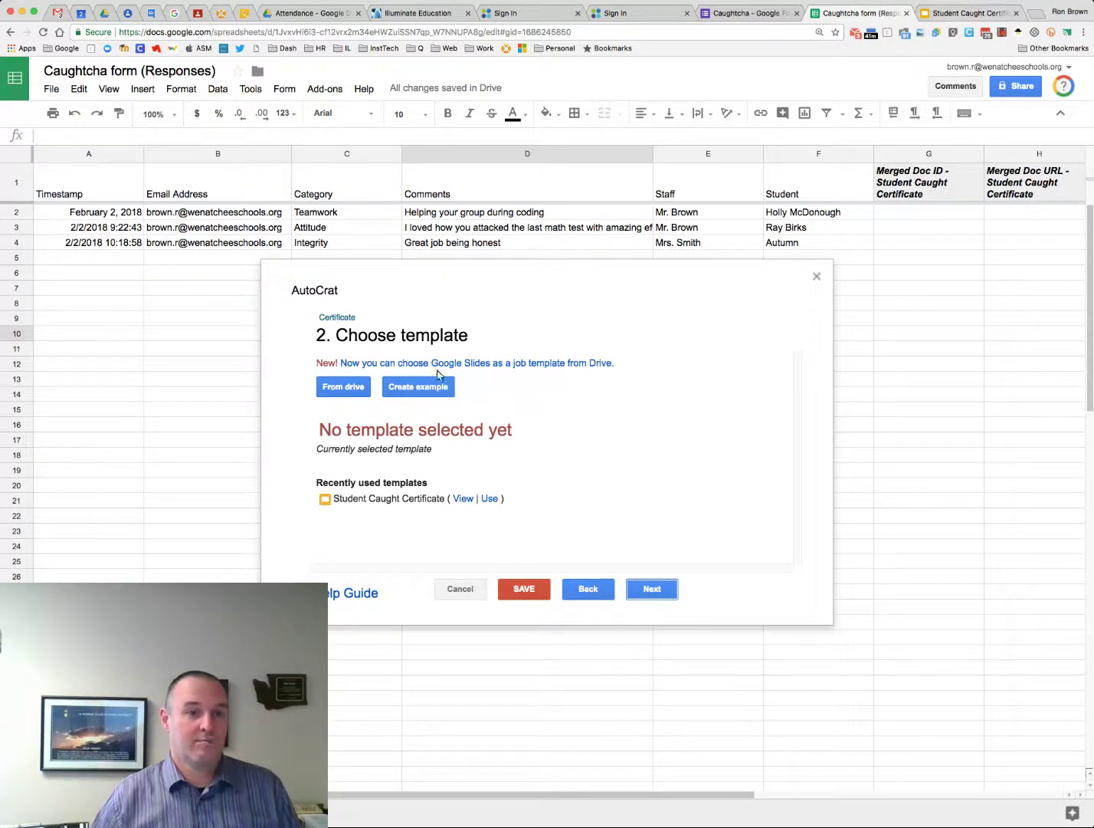
Choose the Student Caught Certificate file from Drive as the job's template.
left_click(353, 392)
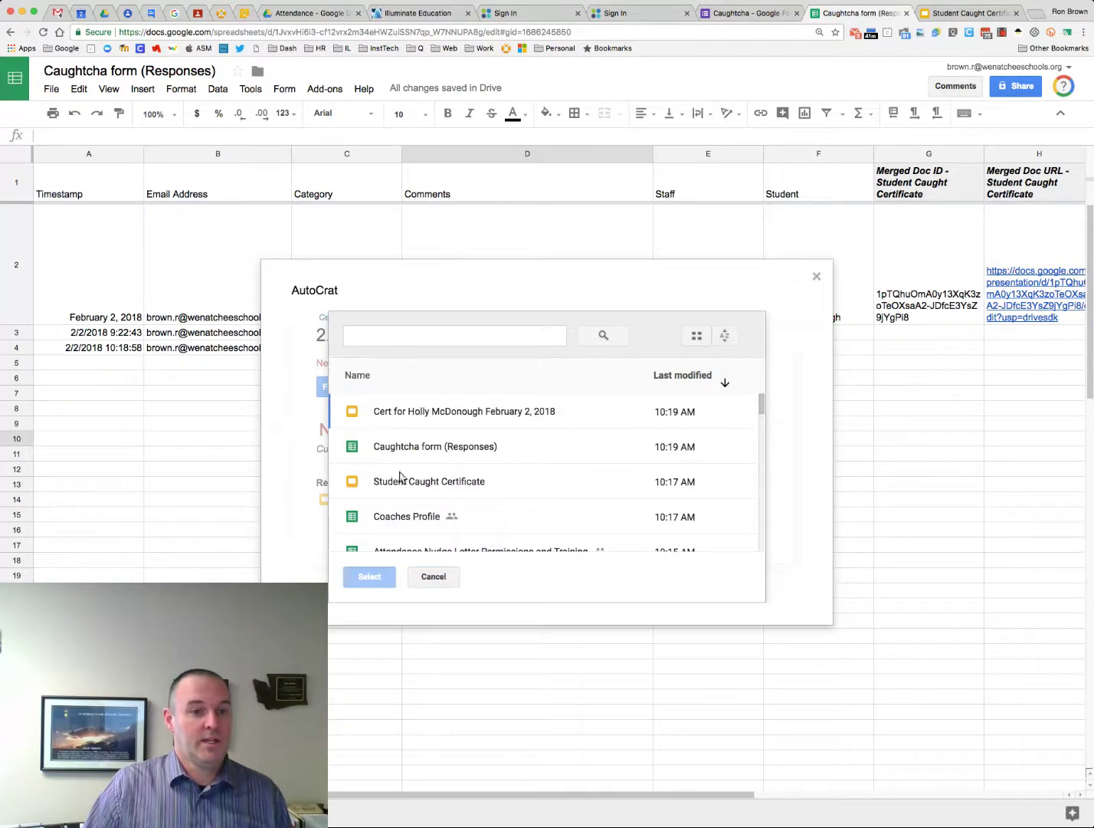
left_click(399, 477)
left_click(380, 581)
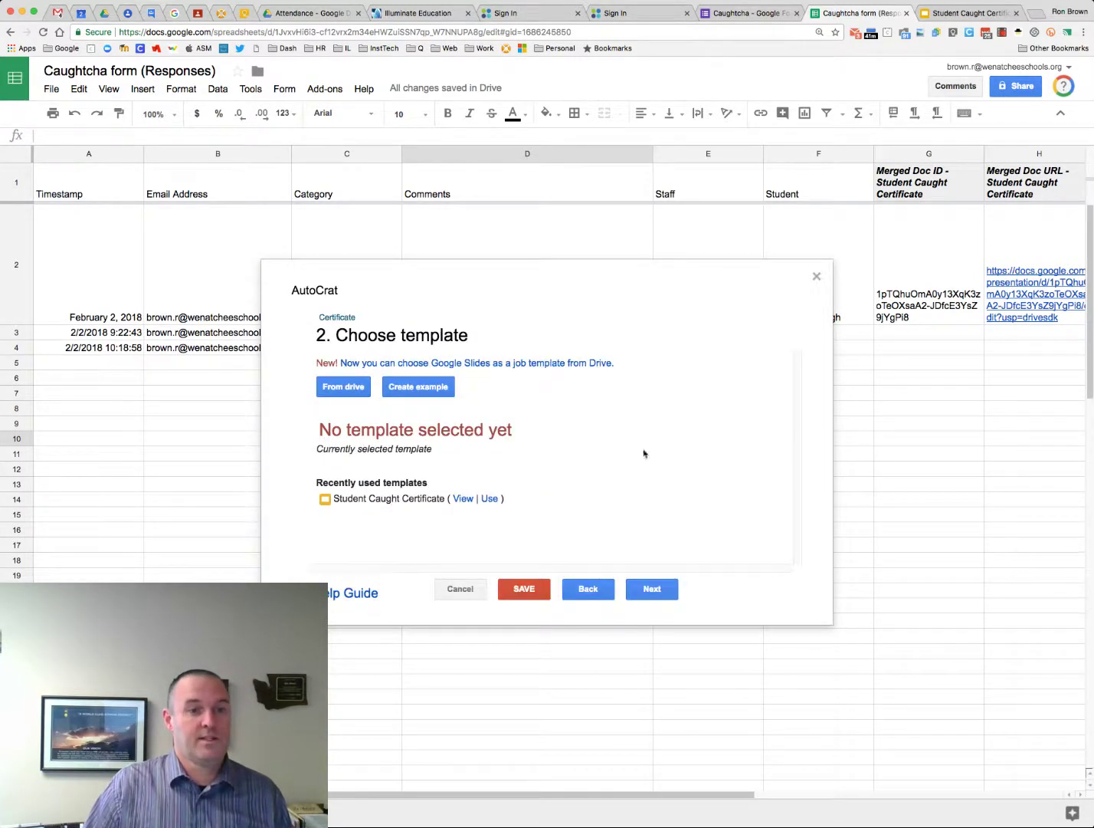
left_click(662, 603)
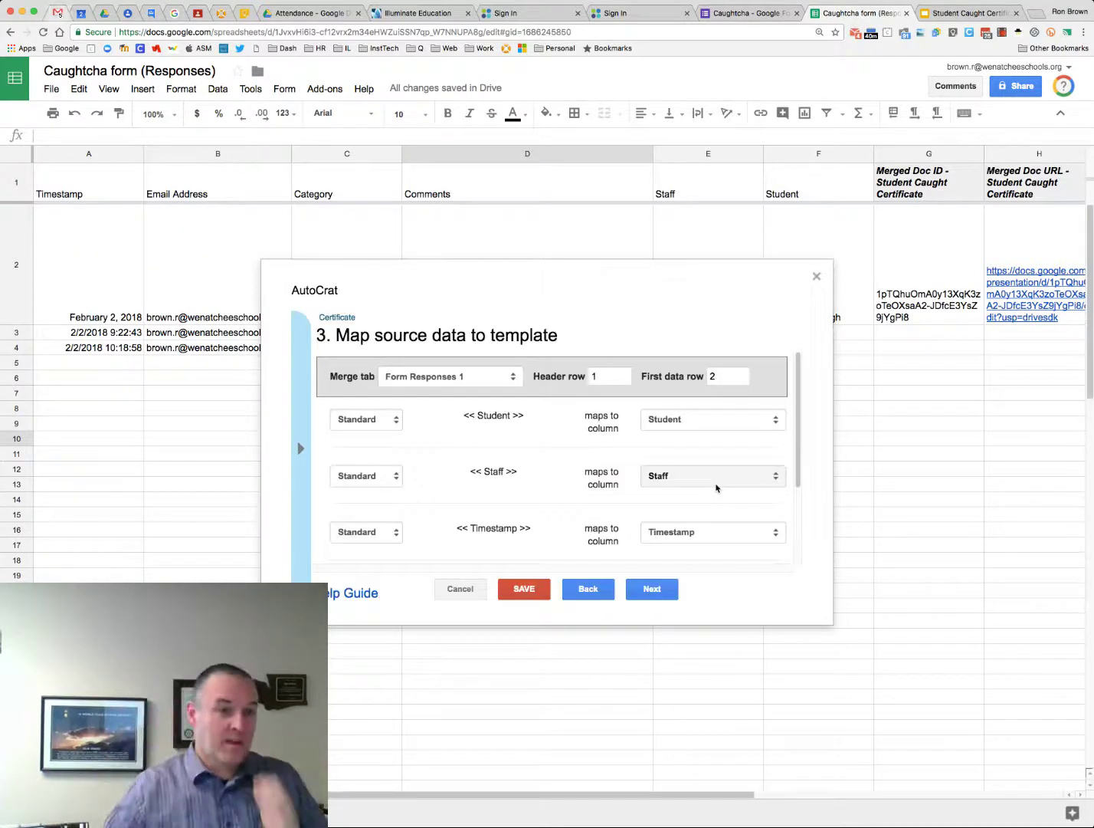
Verify the Student, Staff, Timestamp, Comments and Category tags map to same-named columns.
scroll(570, 427, "down", 3)
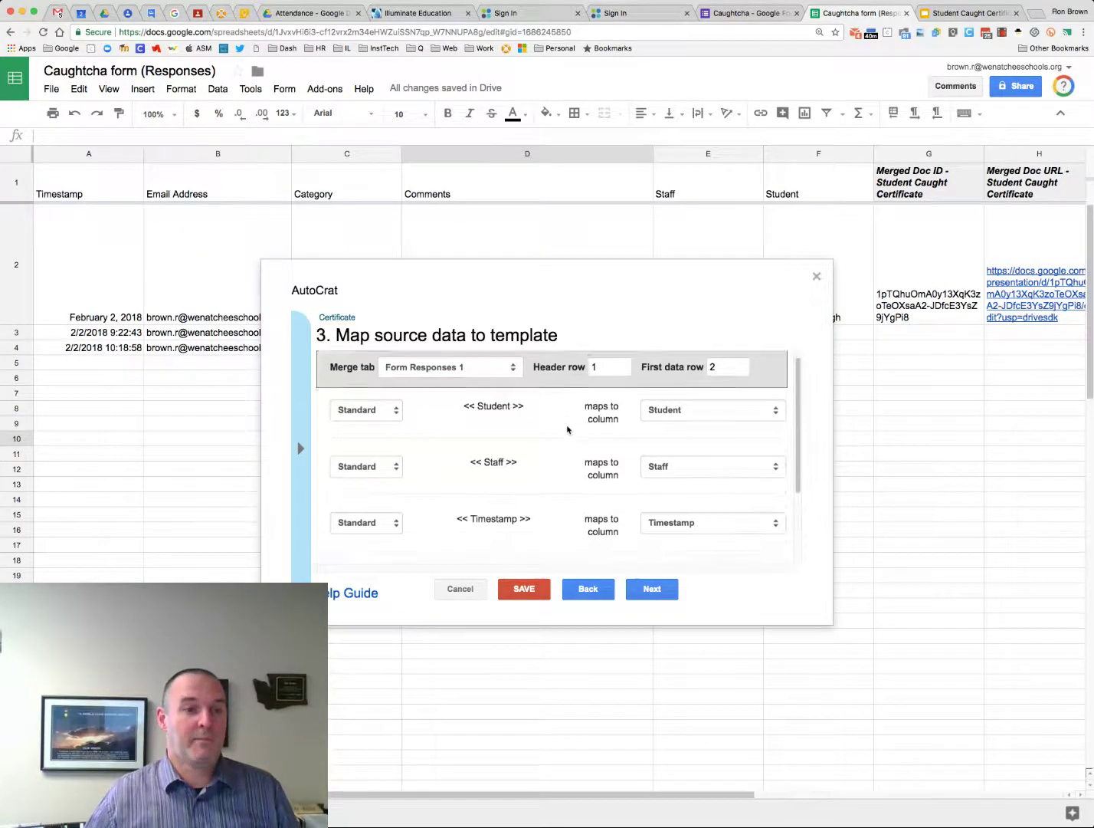
scroll(567, 430, "up", 2)
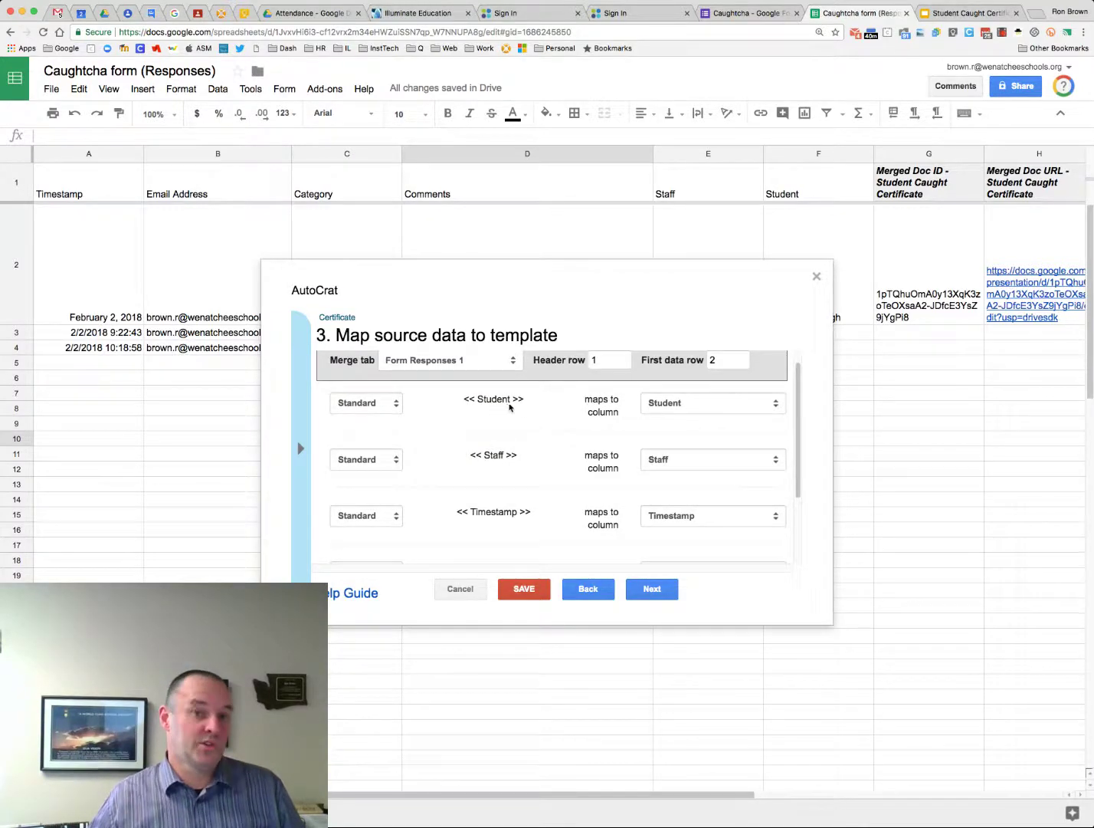
left_click(698, 408)
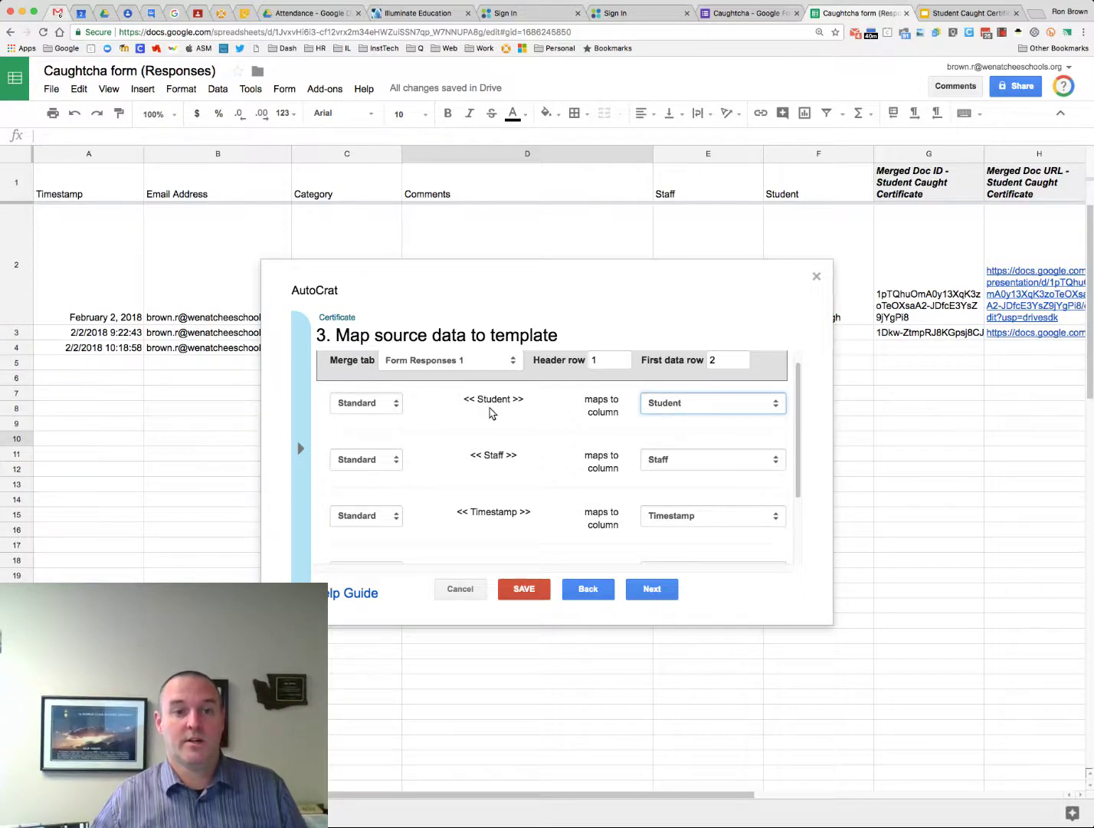
scroll(653, 525, "down", 3)
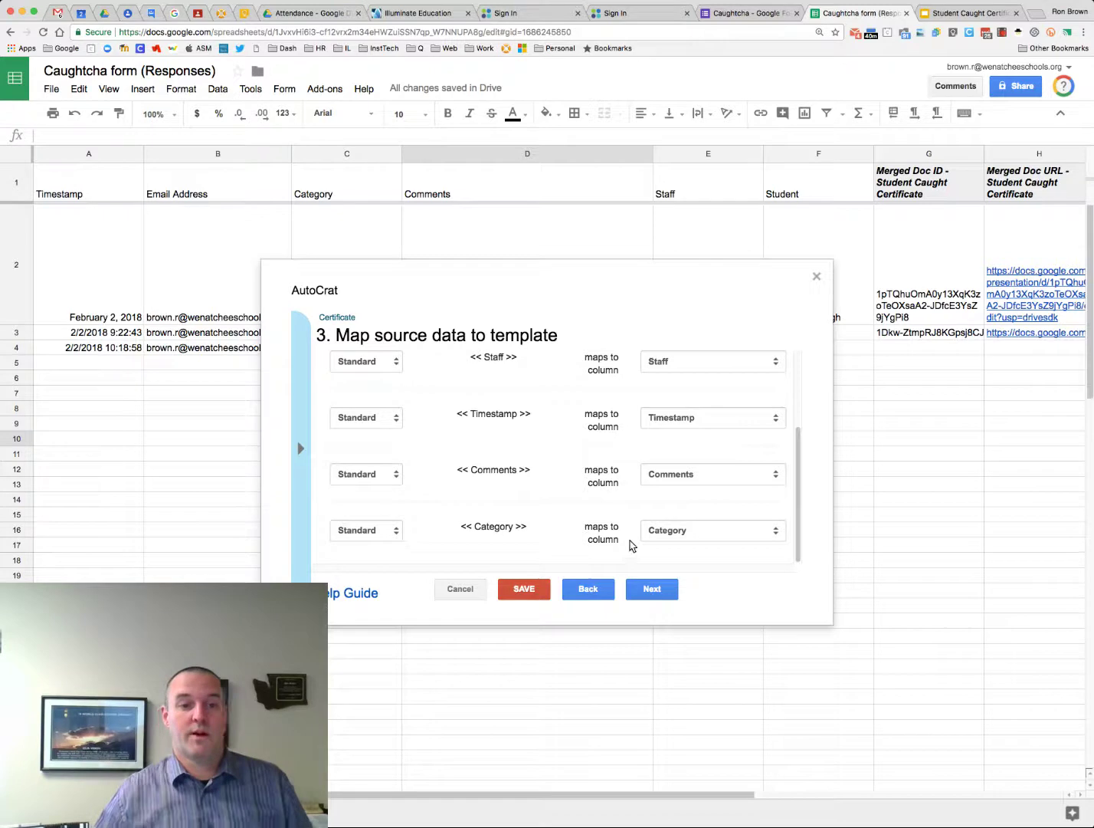
left_click(680, 474)
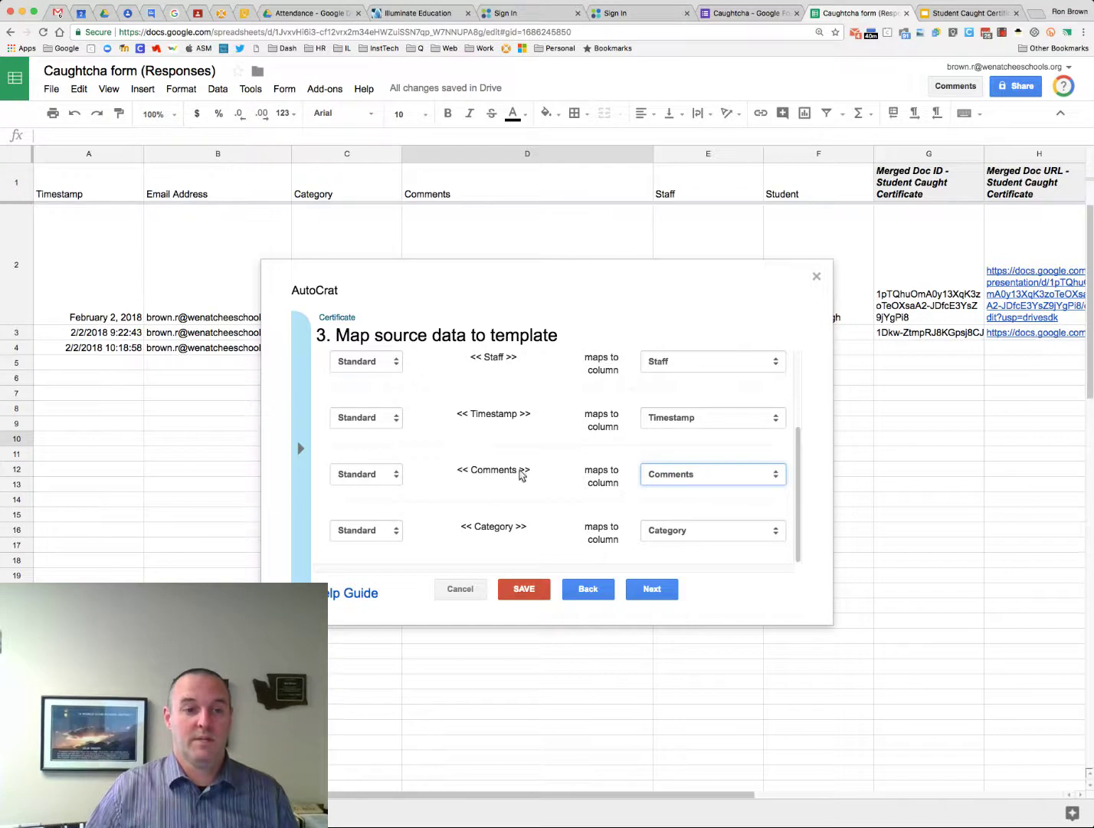
scroll(502, 360, "up", 3)
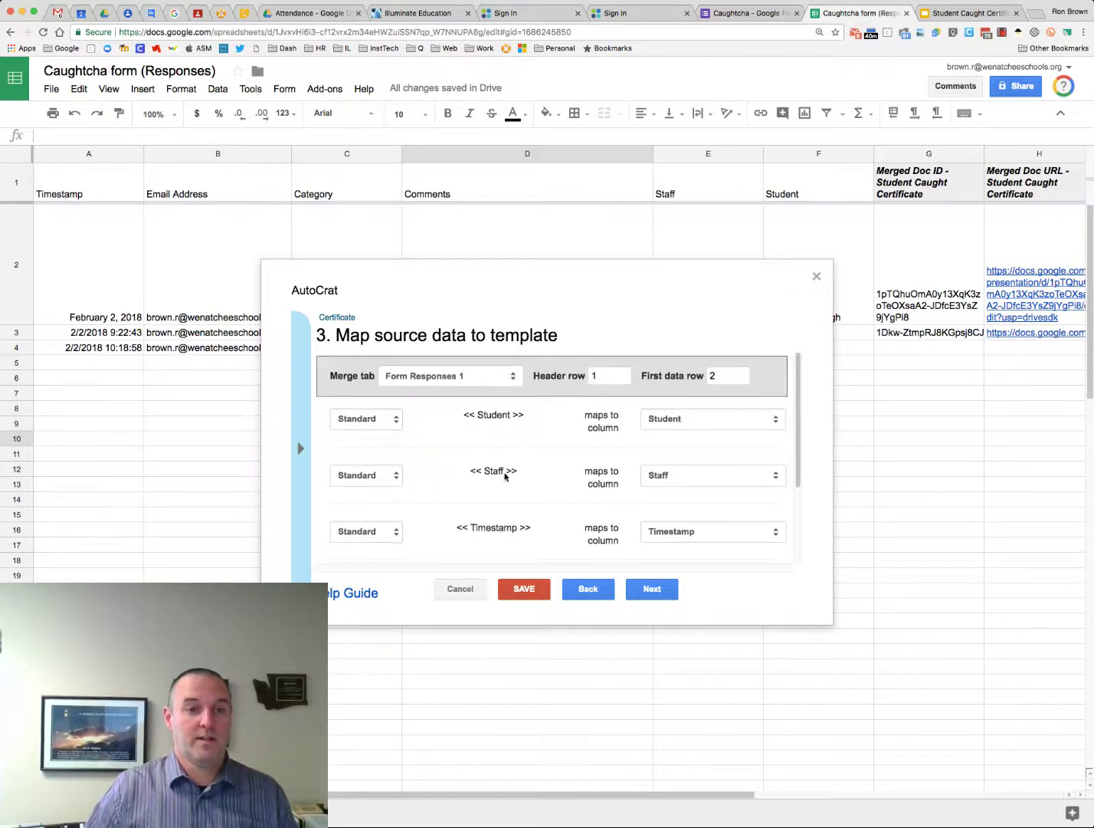
scroll(504, 475, "down", 3)
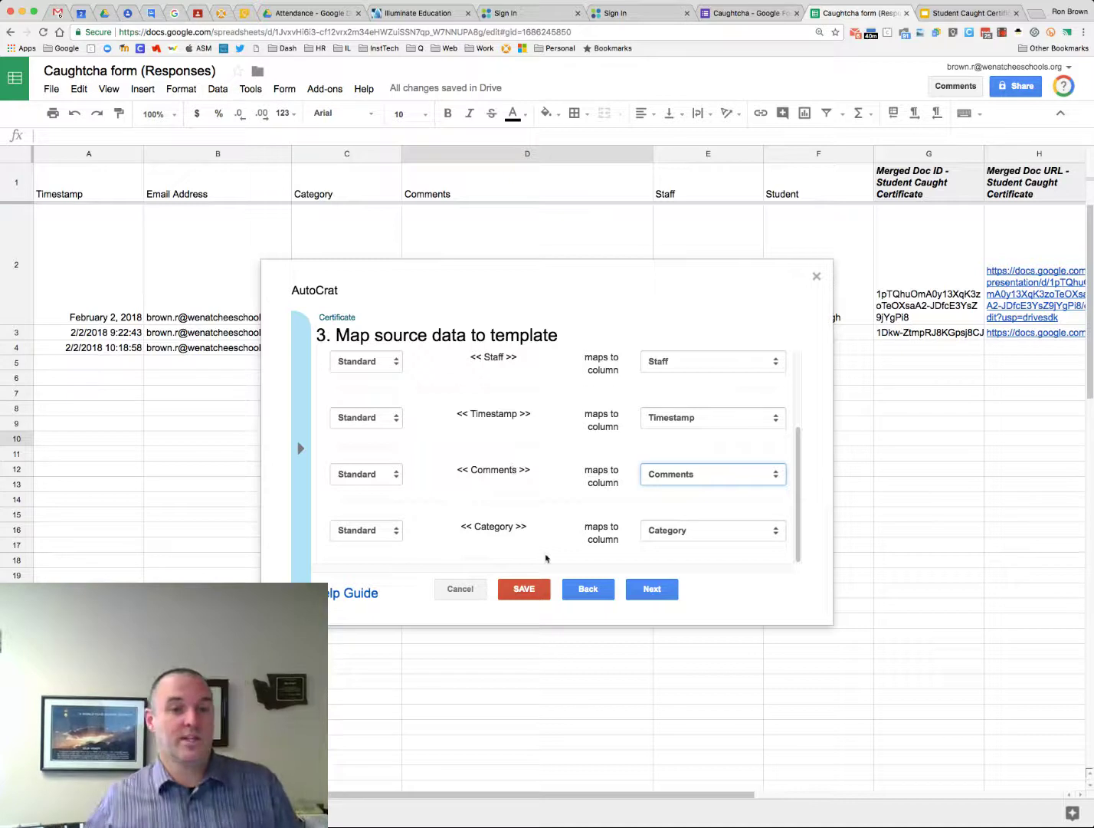
left_click(651, 588)
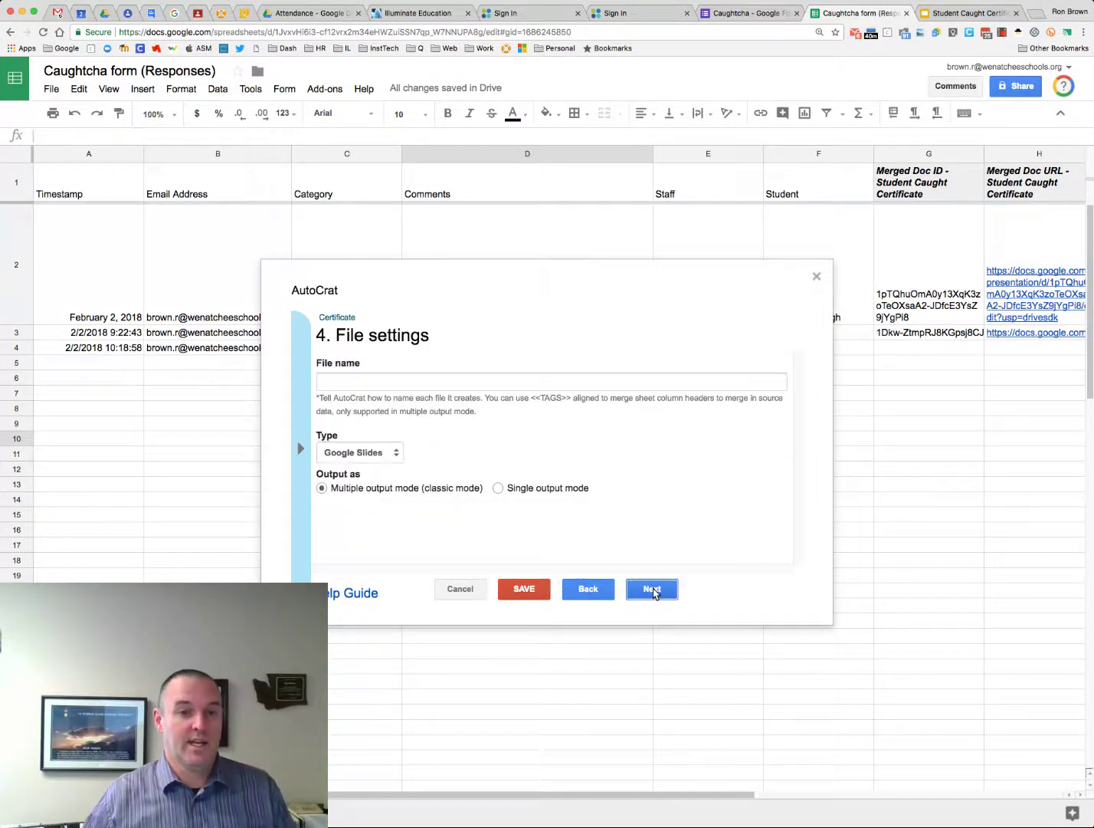
Name the output files 'Certificate for <<Student>> <<Timestamp>>' and set their type to PDF.
left_click(364, 381)
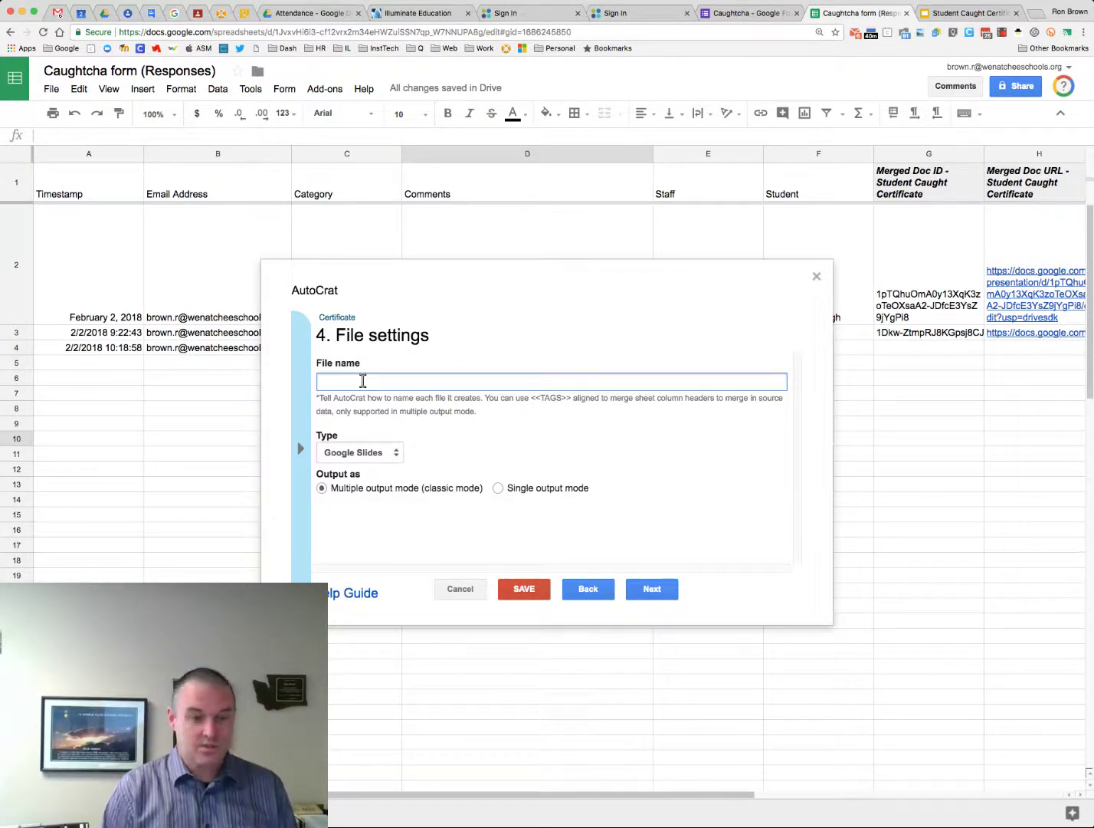
type("t")
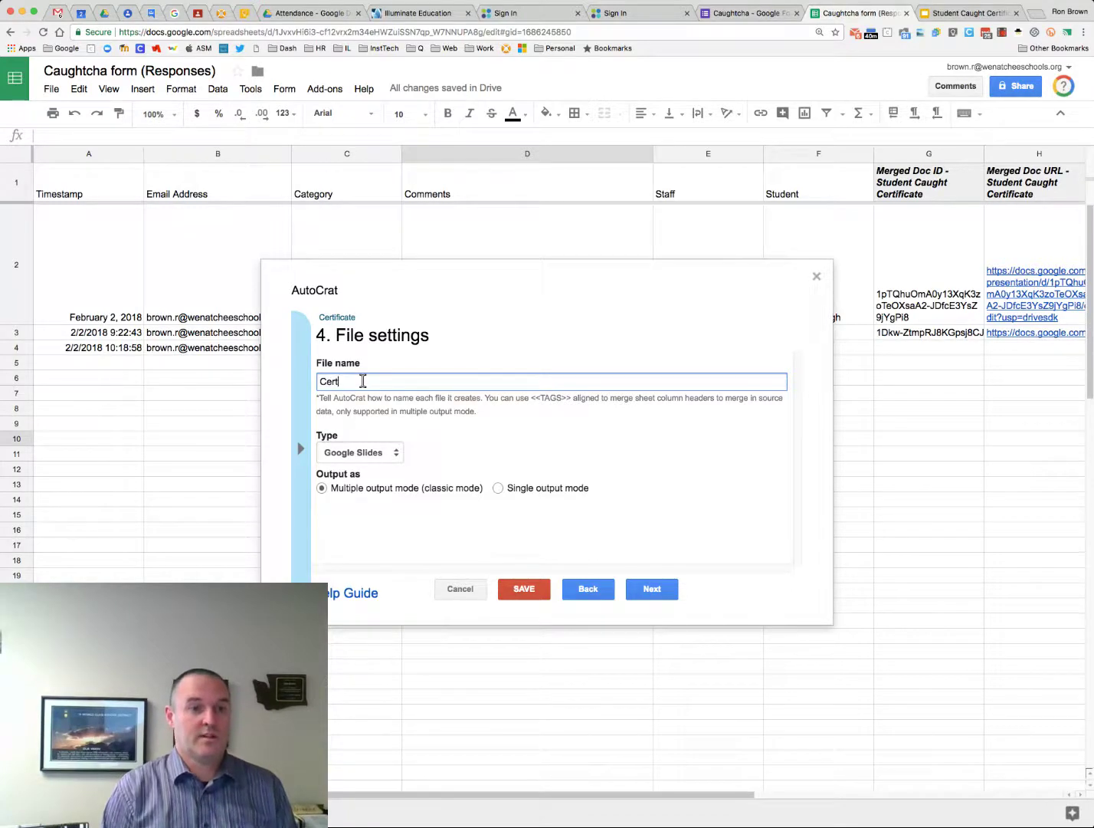
type("ificate fo")
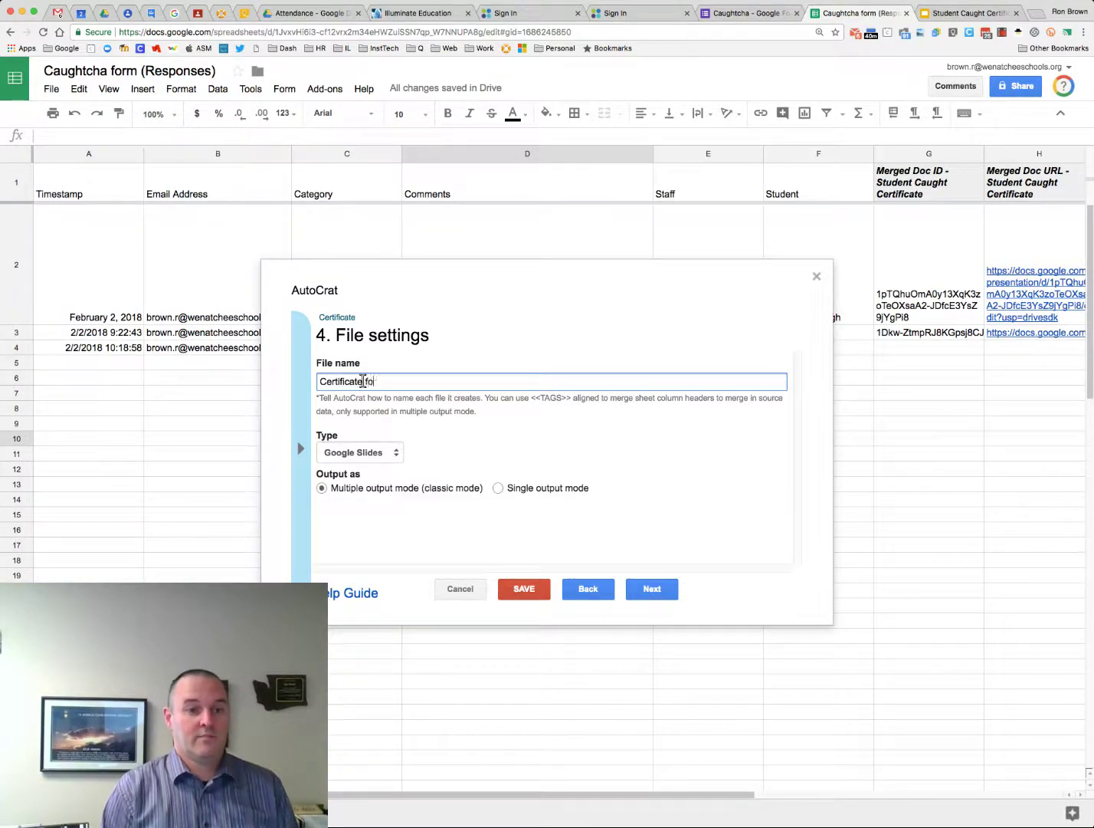
type("r <<N")
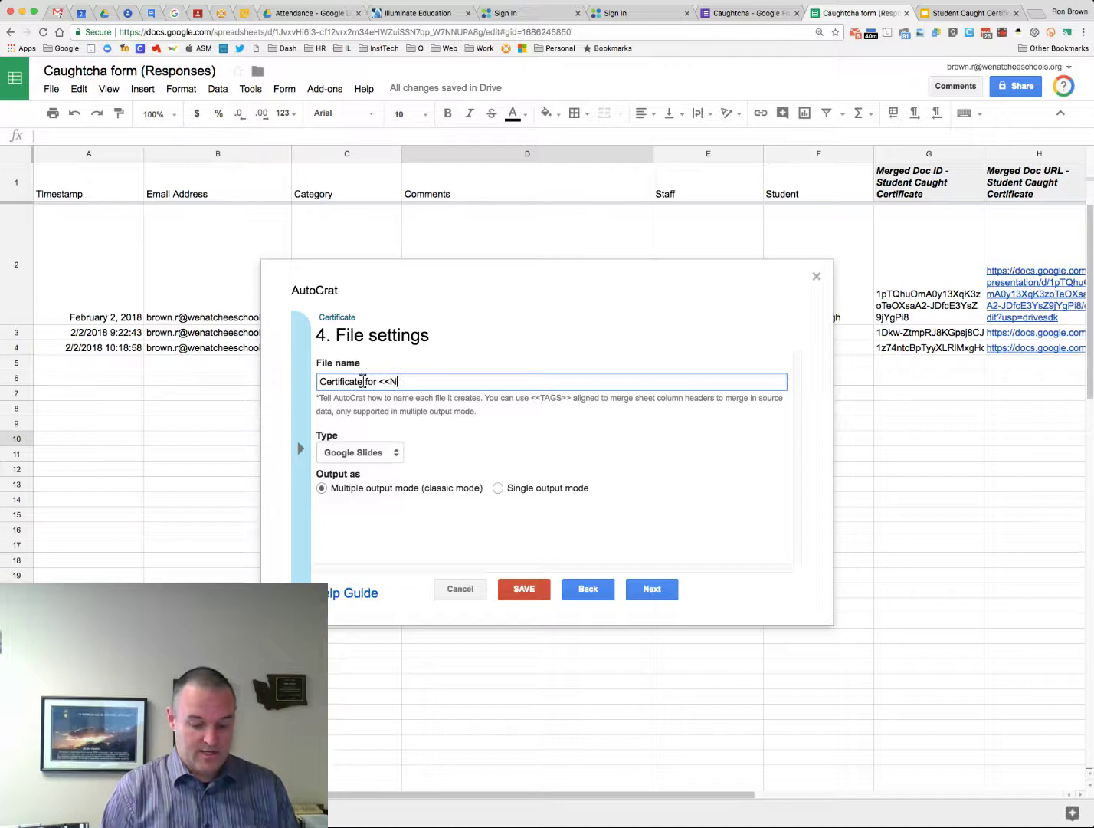
type("a")
type("Stud")
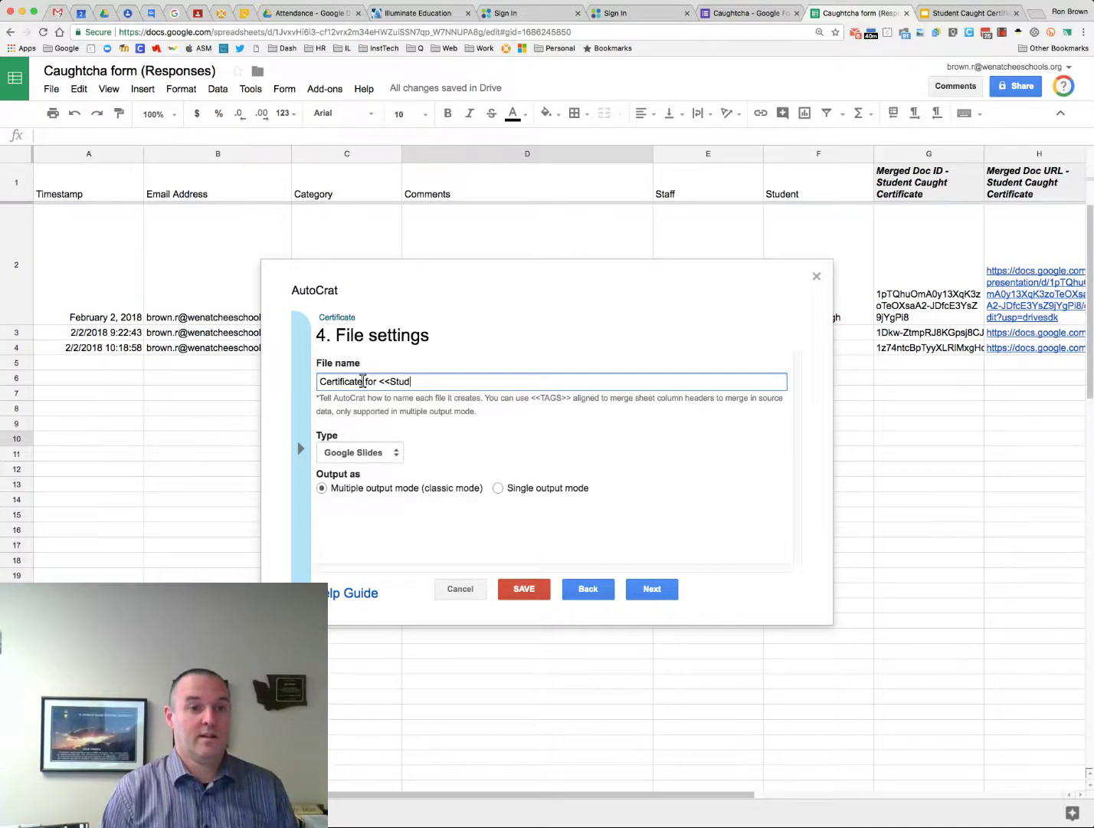
type("ent>>")
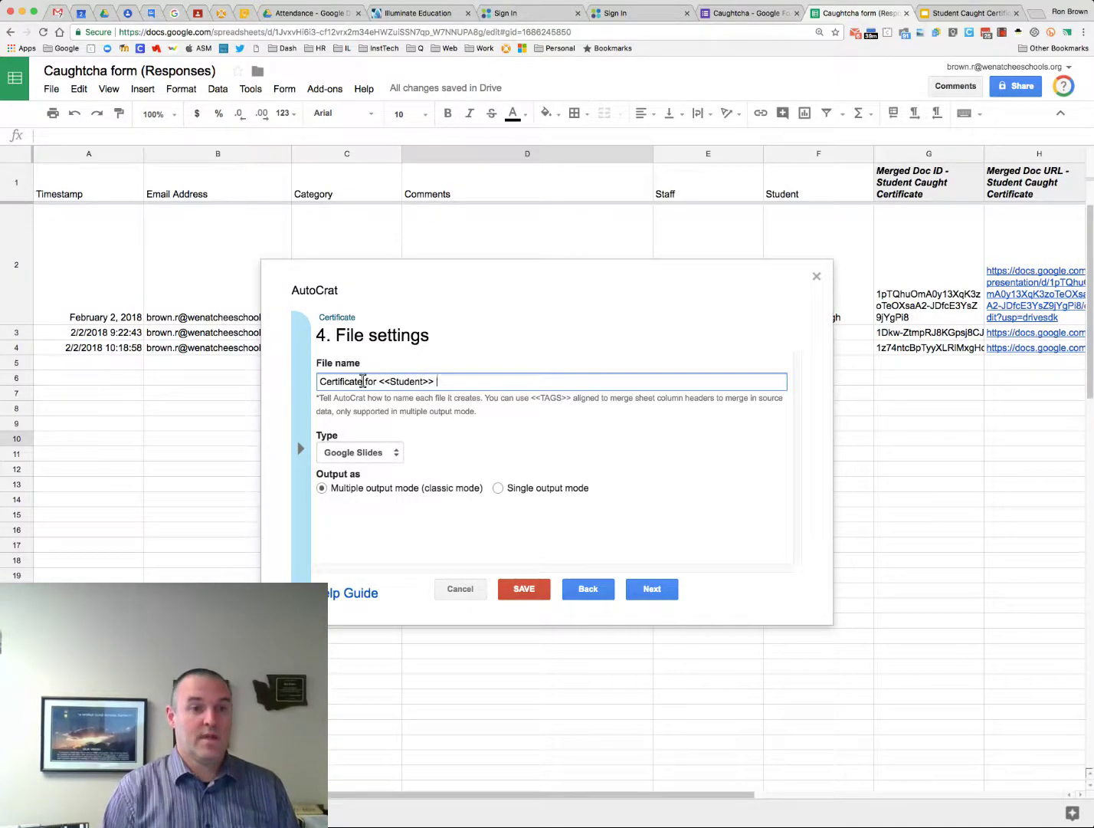
type(" <")
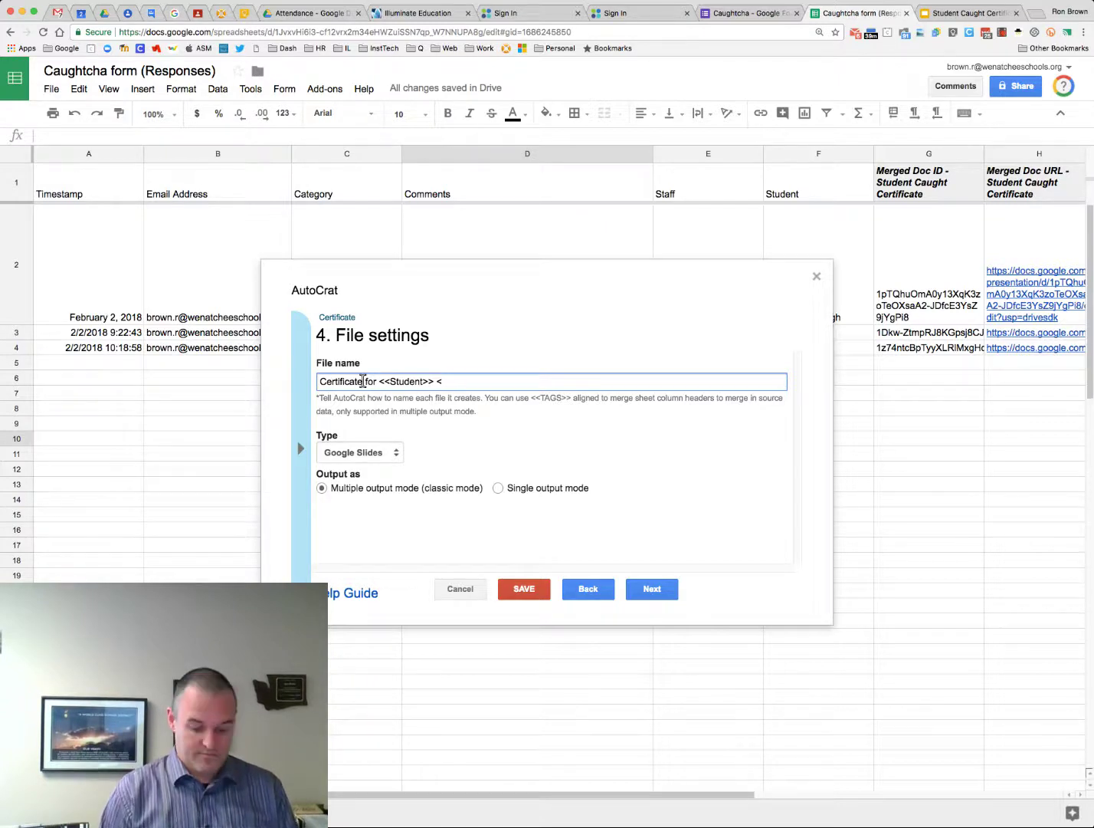
type(",Timeimestamp>>")
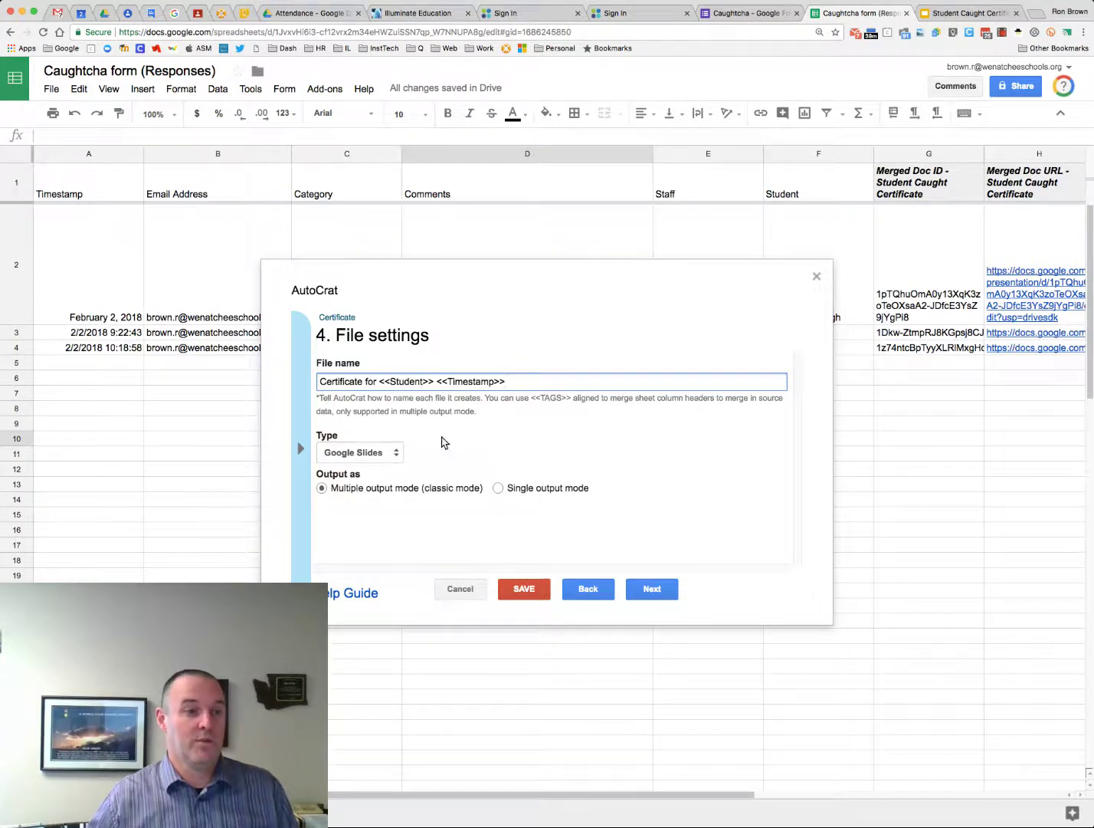
left_click(365, 454)
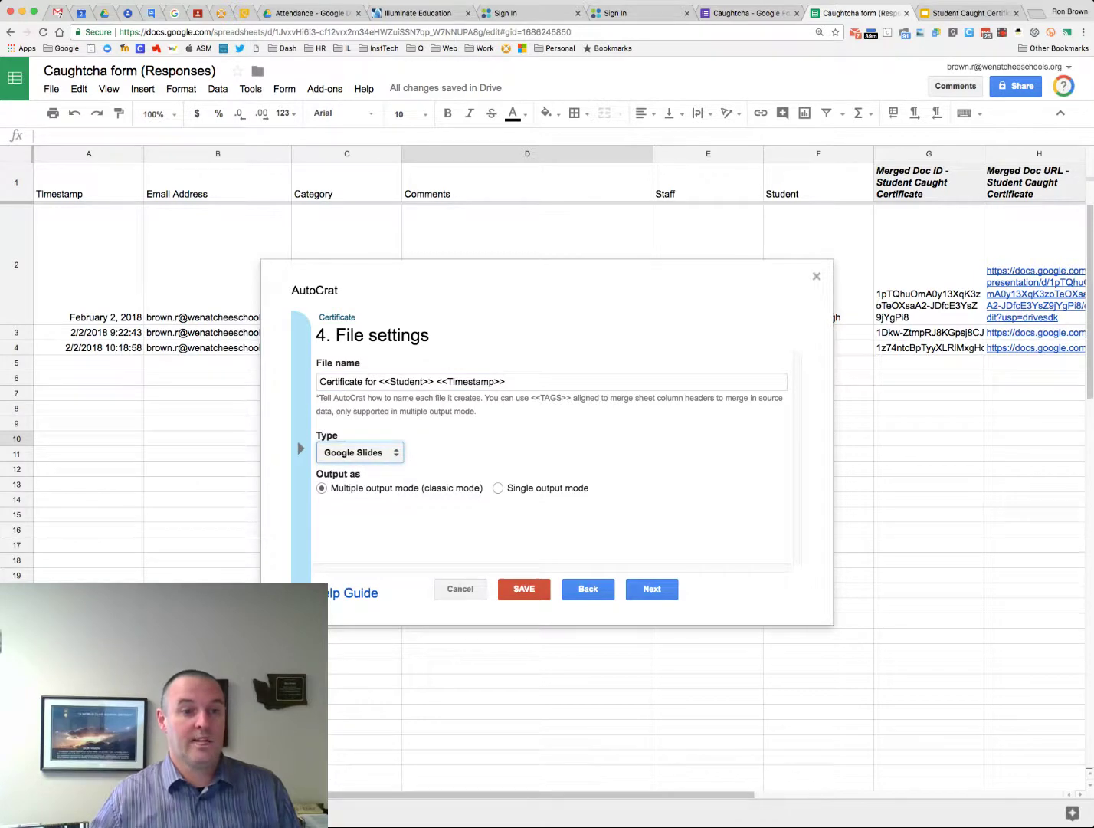
left_click(482, 467)
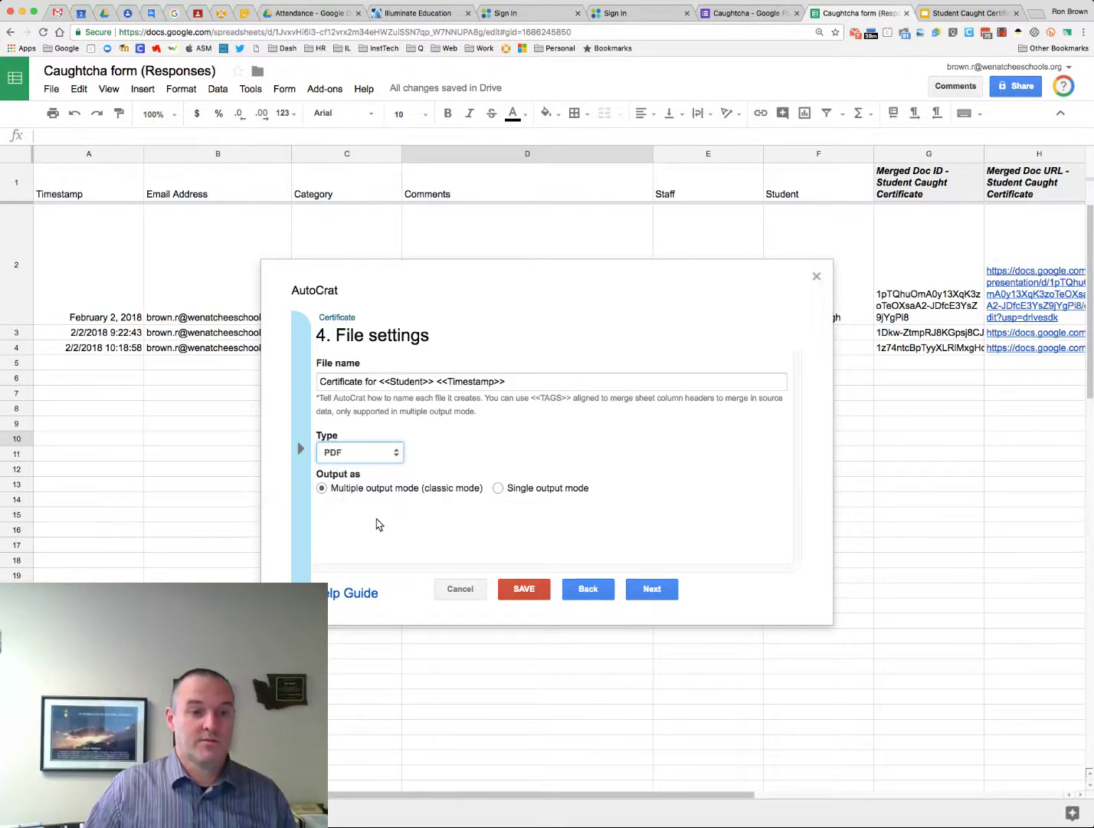
left_click(661, 590)
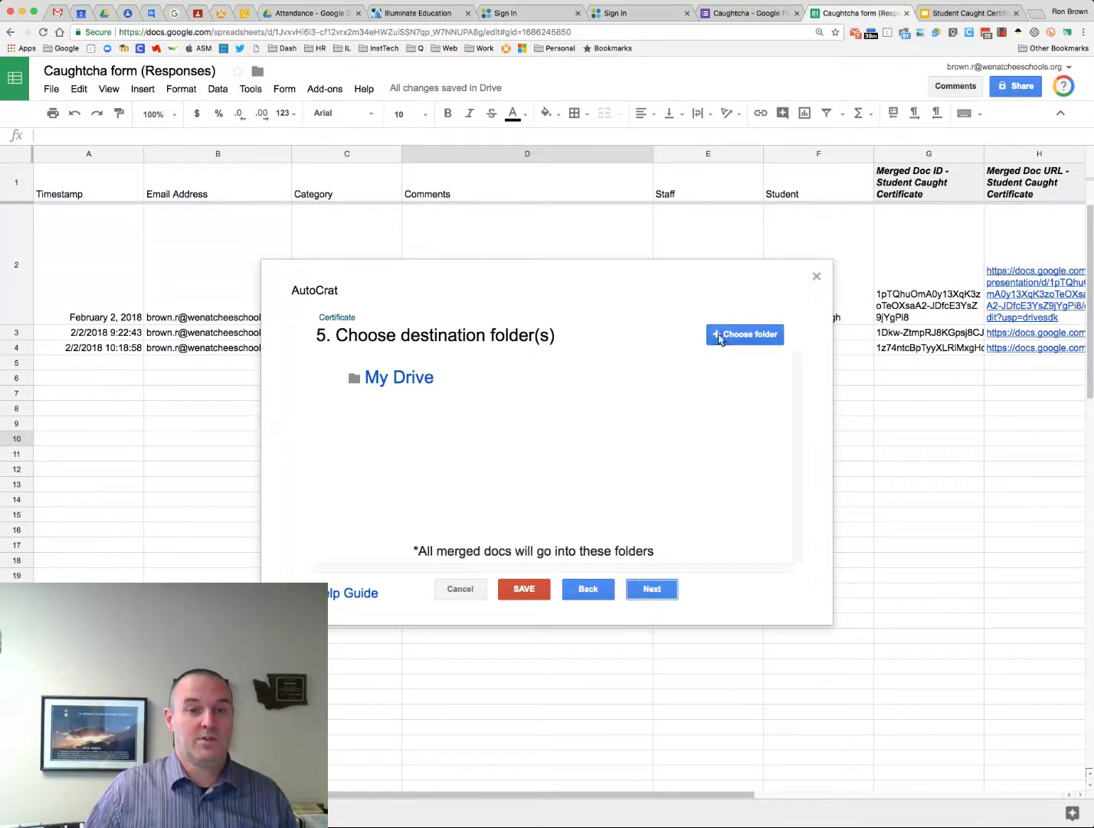
Add the Certificates folder as the destination and remove the My Drive folder.
left_click(721, 337)
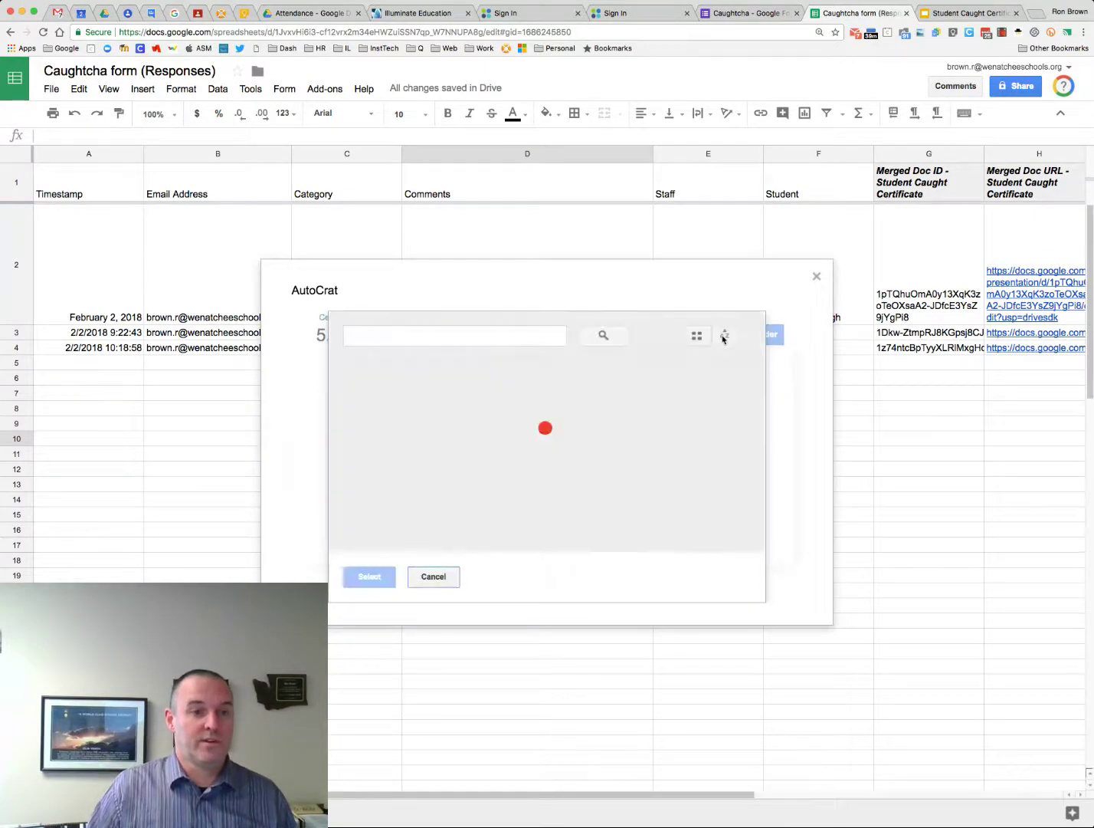
left_click(397, 423)
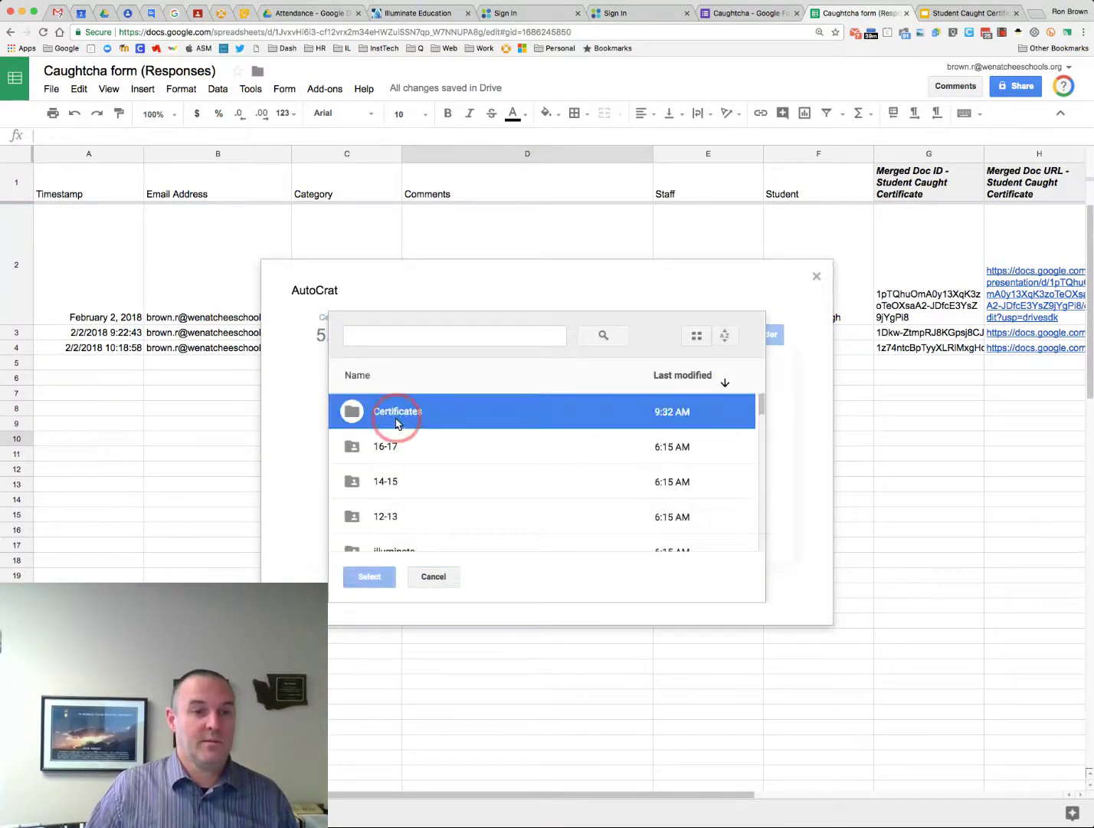
double_click(396, 423)
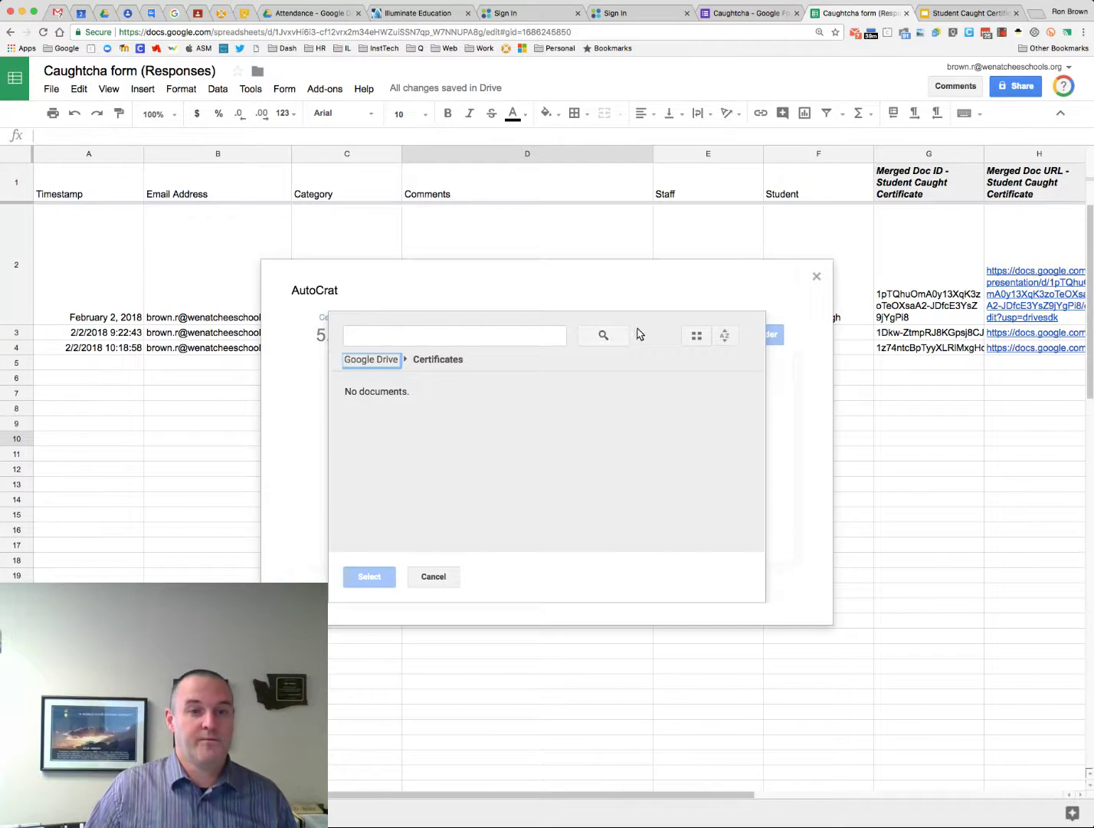
left_click(369, 361)
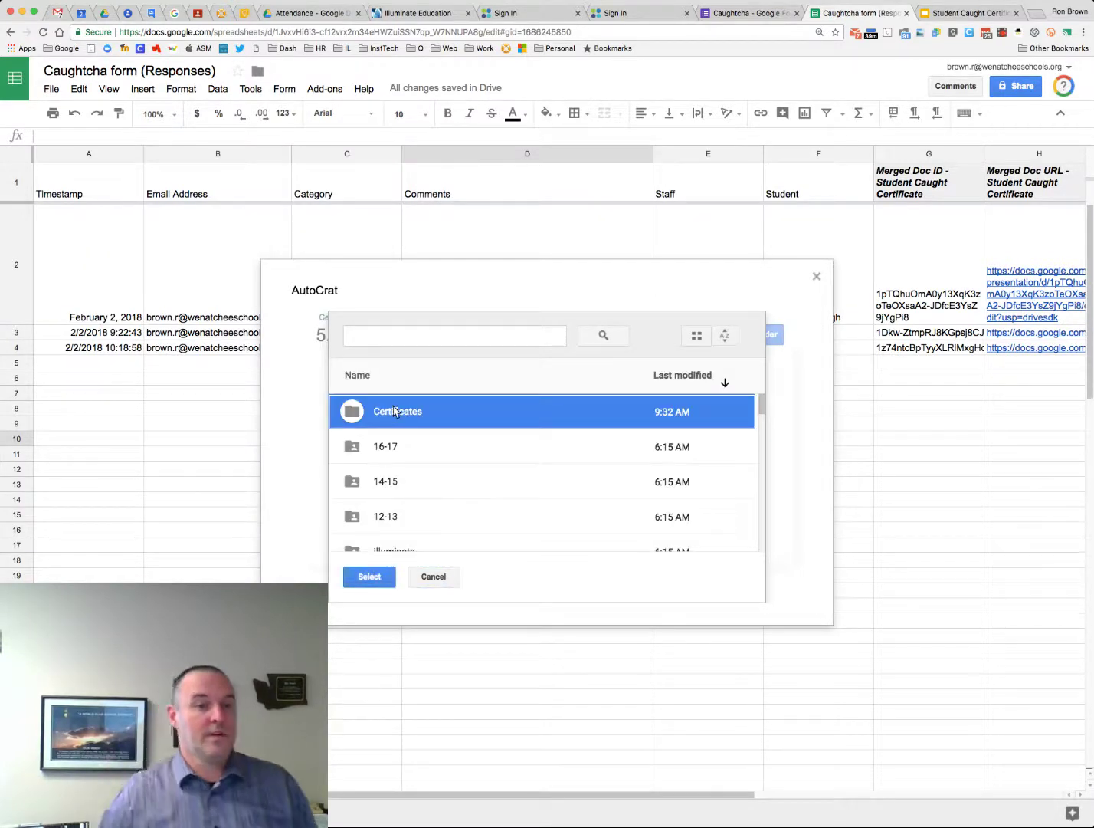
left_click(367, 574)
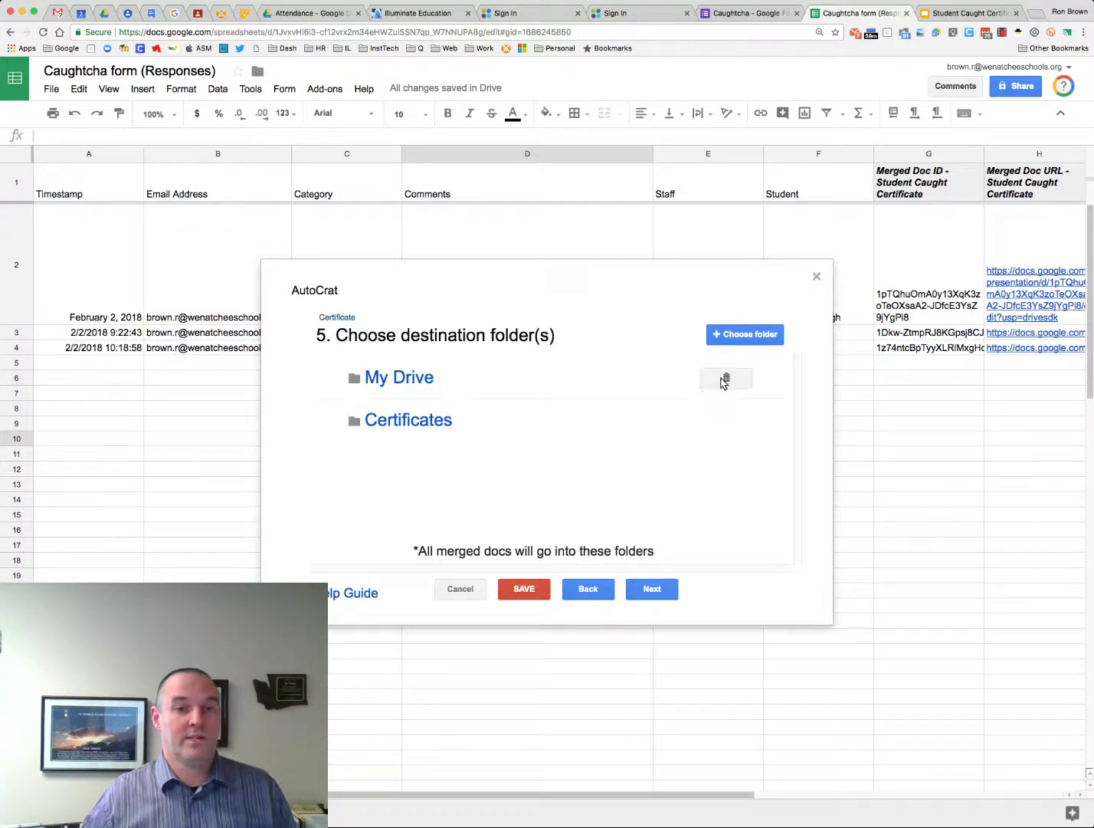
left_click(726, 377)
left_click(756, 433)
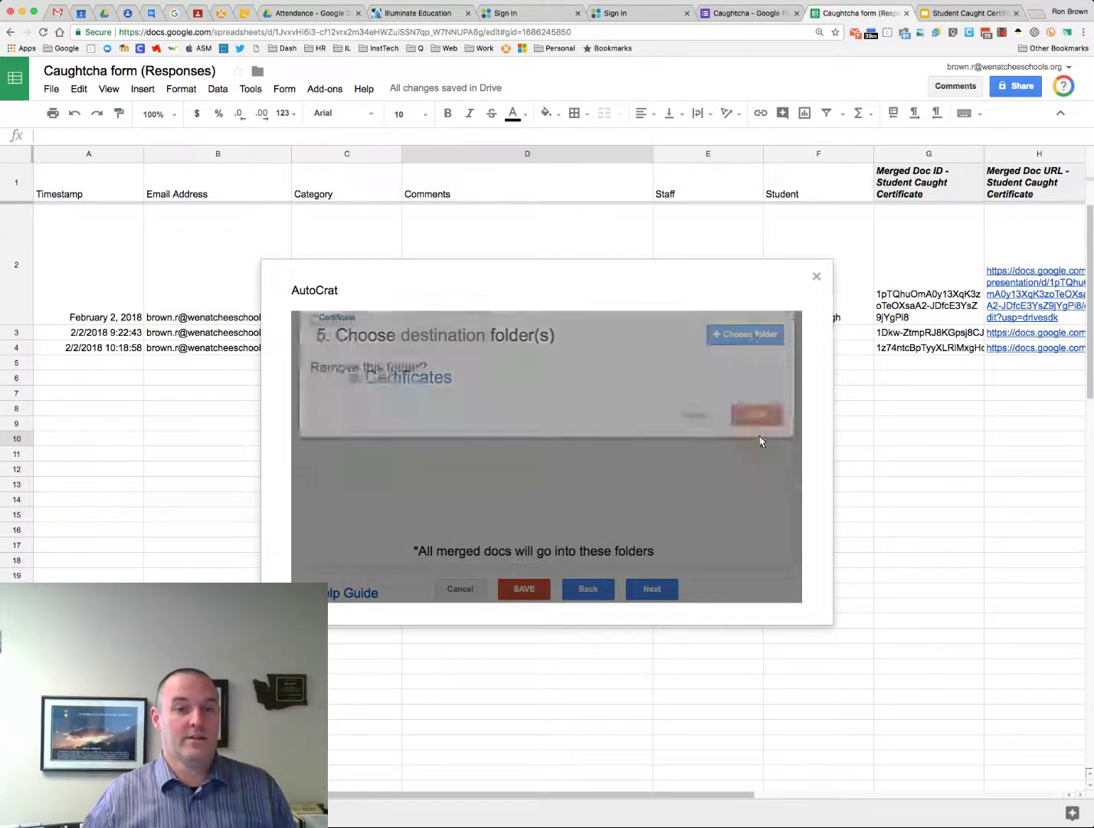
left_click(651, 588)
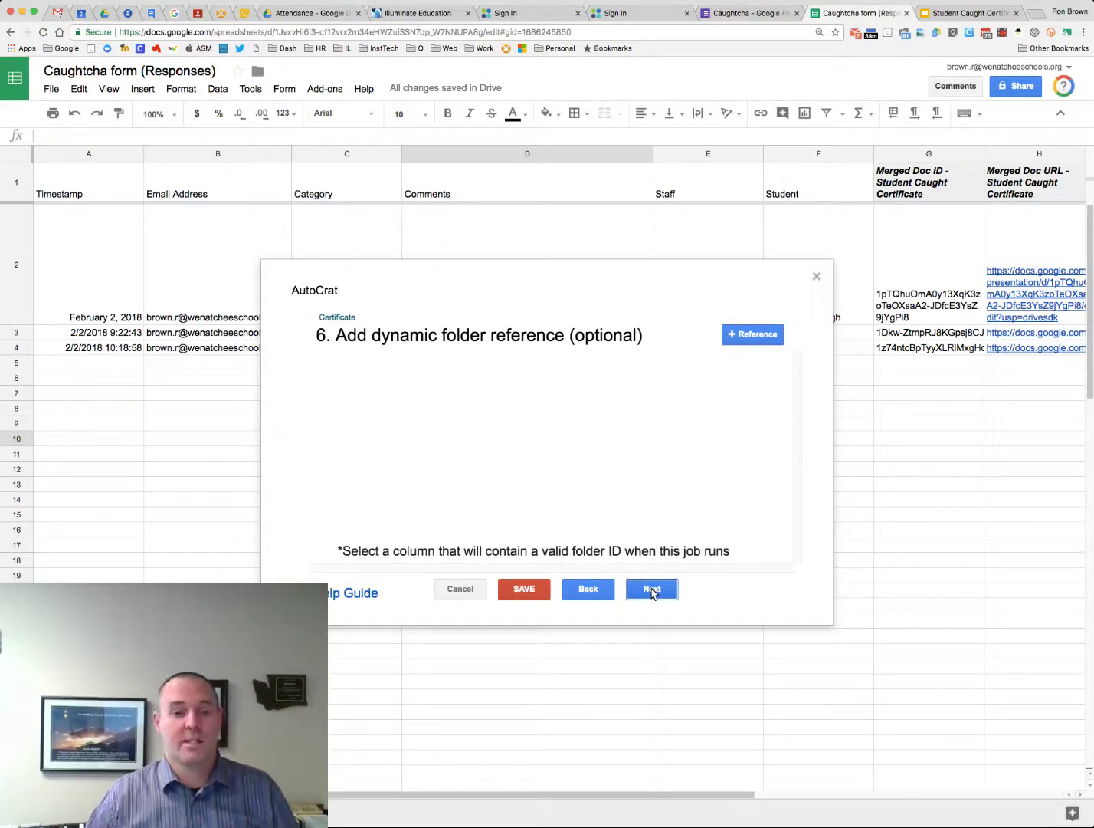
Skip the dynamic folder and merge condition steps, and set Share doc? to Yes.
left_click(651, 591)
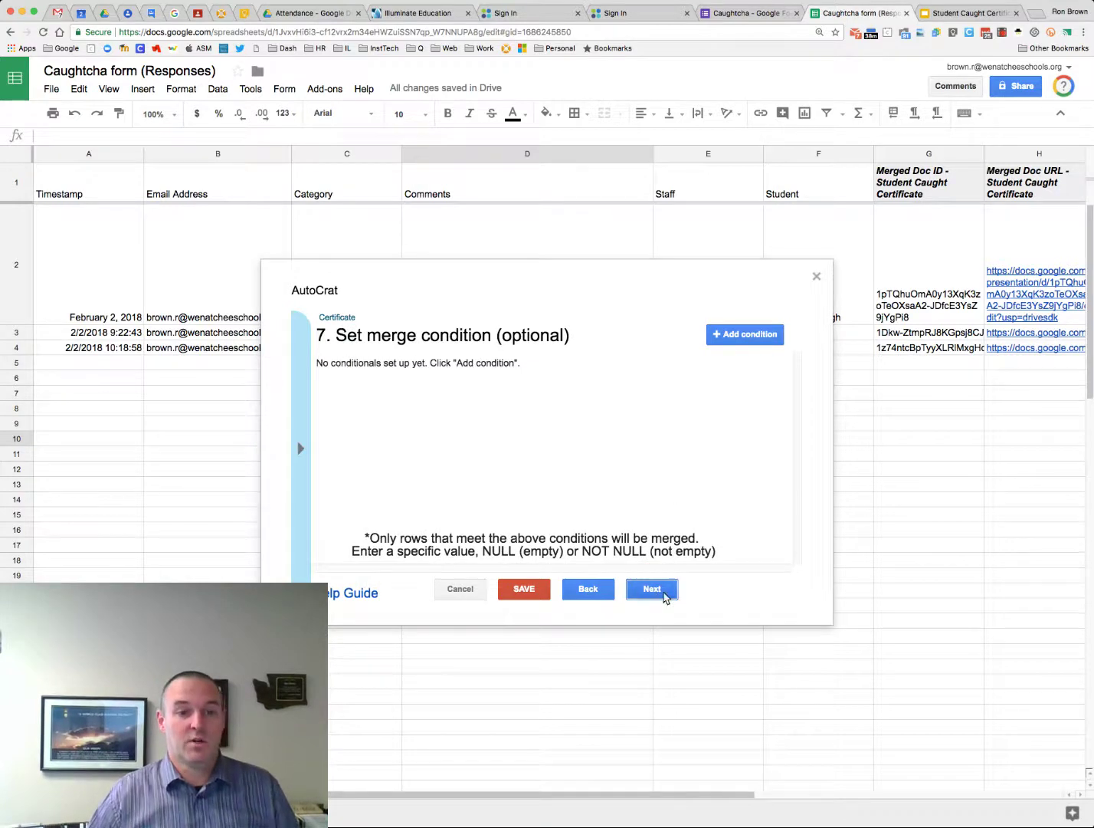
left_click(652, 590)
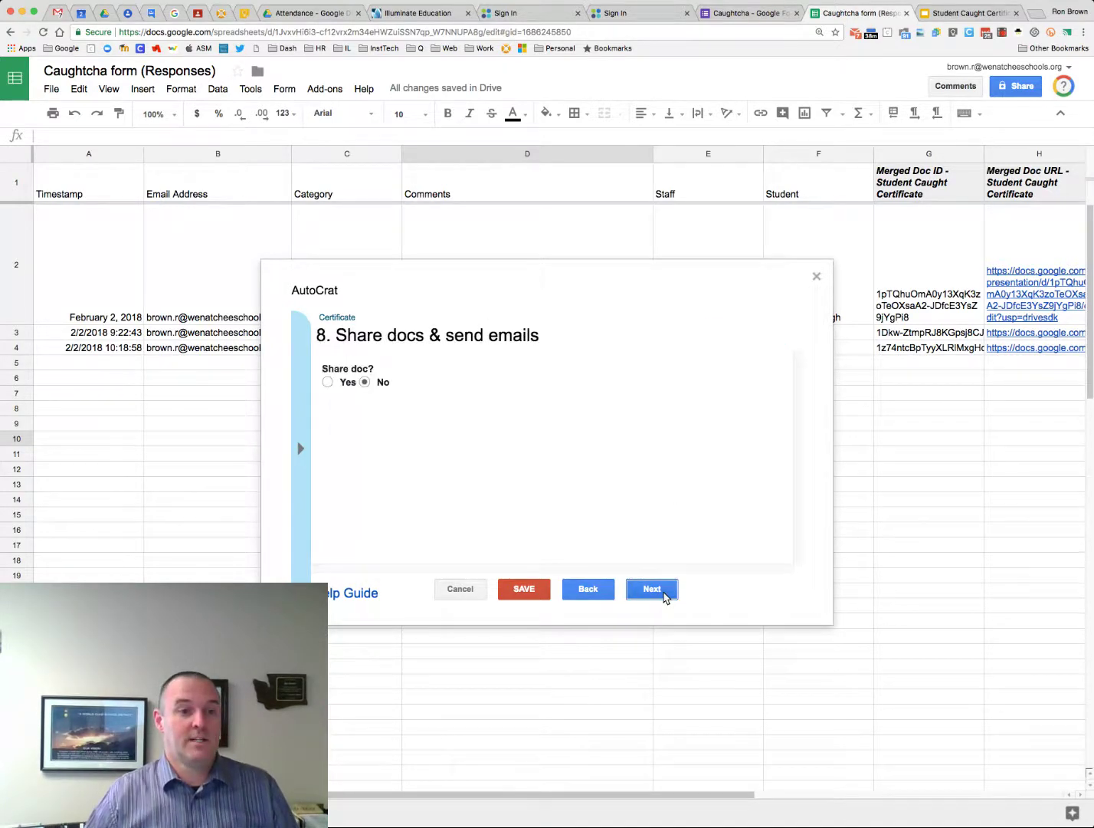
left_click(327, 381)
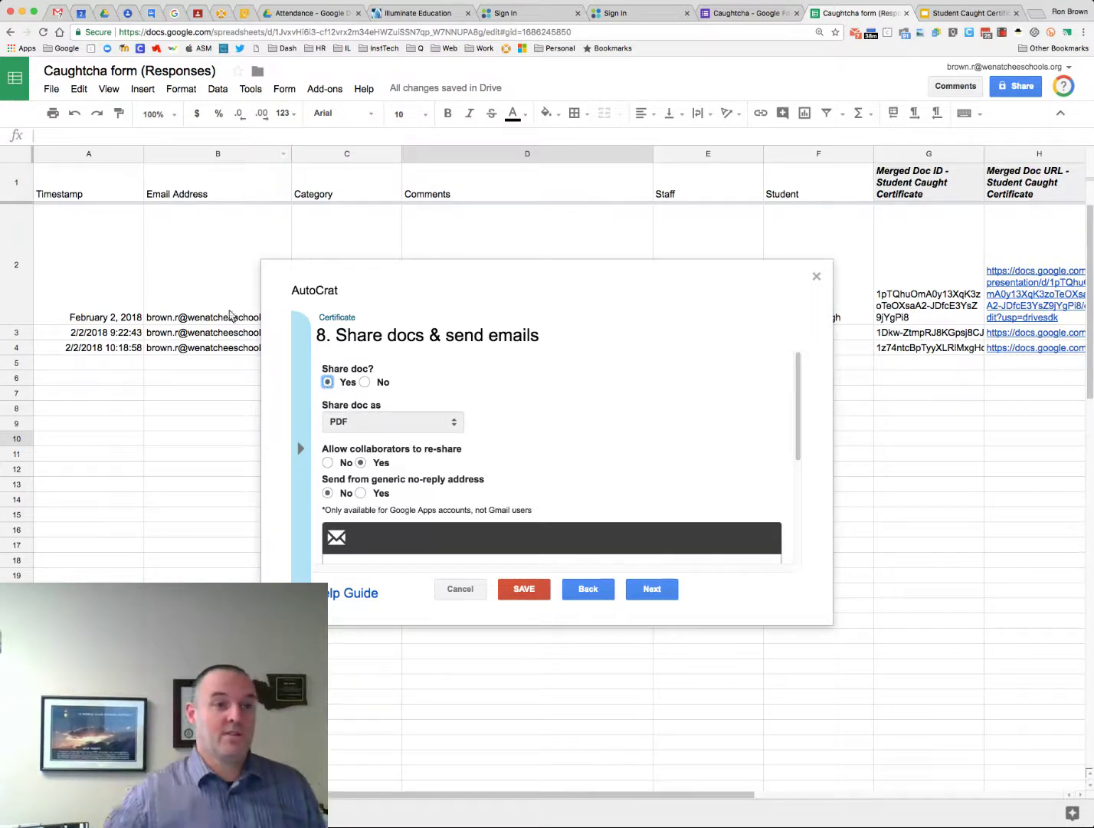
scroll(547, 447, "down", 3)
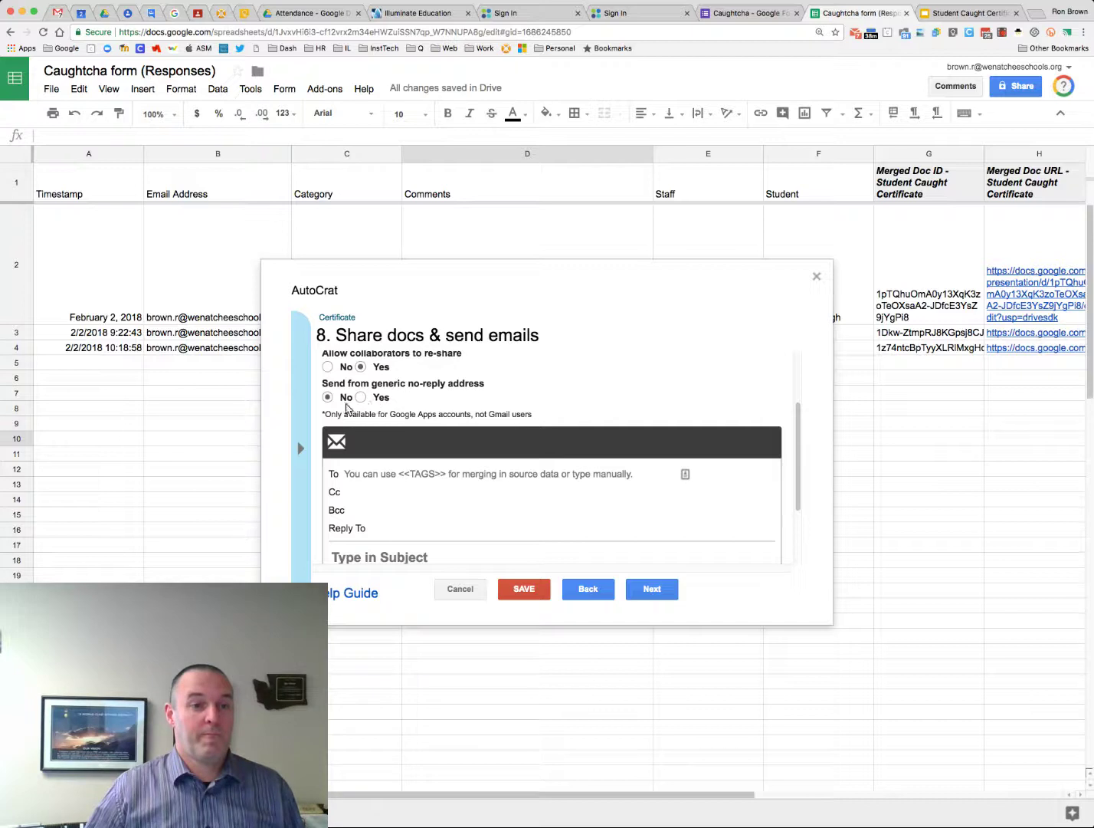
scroll(374, 404, "down", 1)
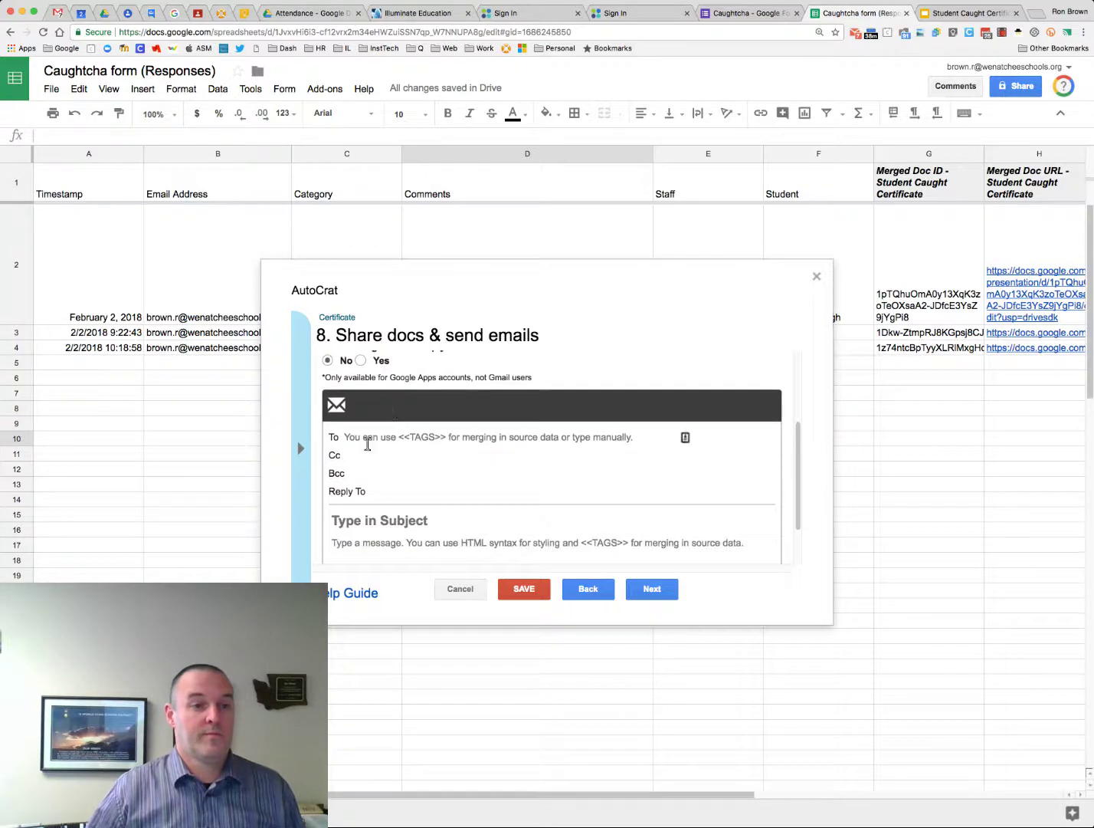
Send each certificate to <<Email Address>> with subject 'Certificate for <<Student>>'.
left_click(368, 444)
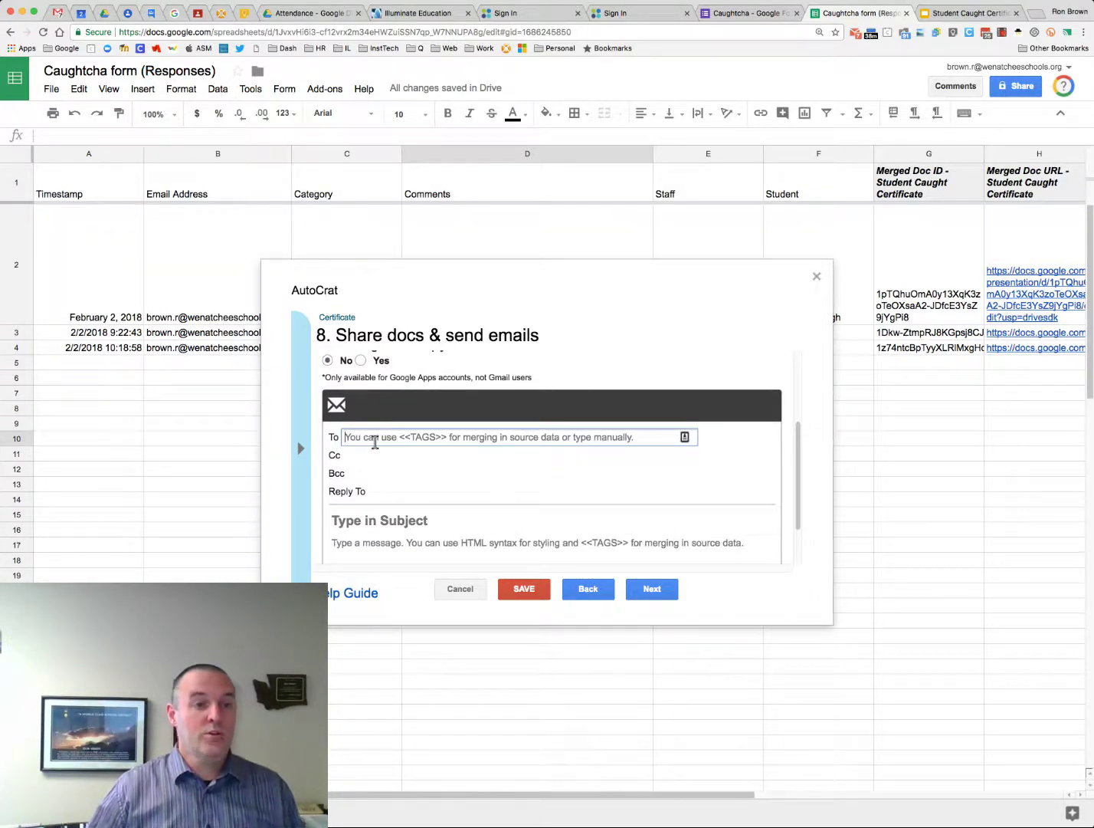
type("<Email Address>>")
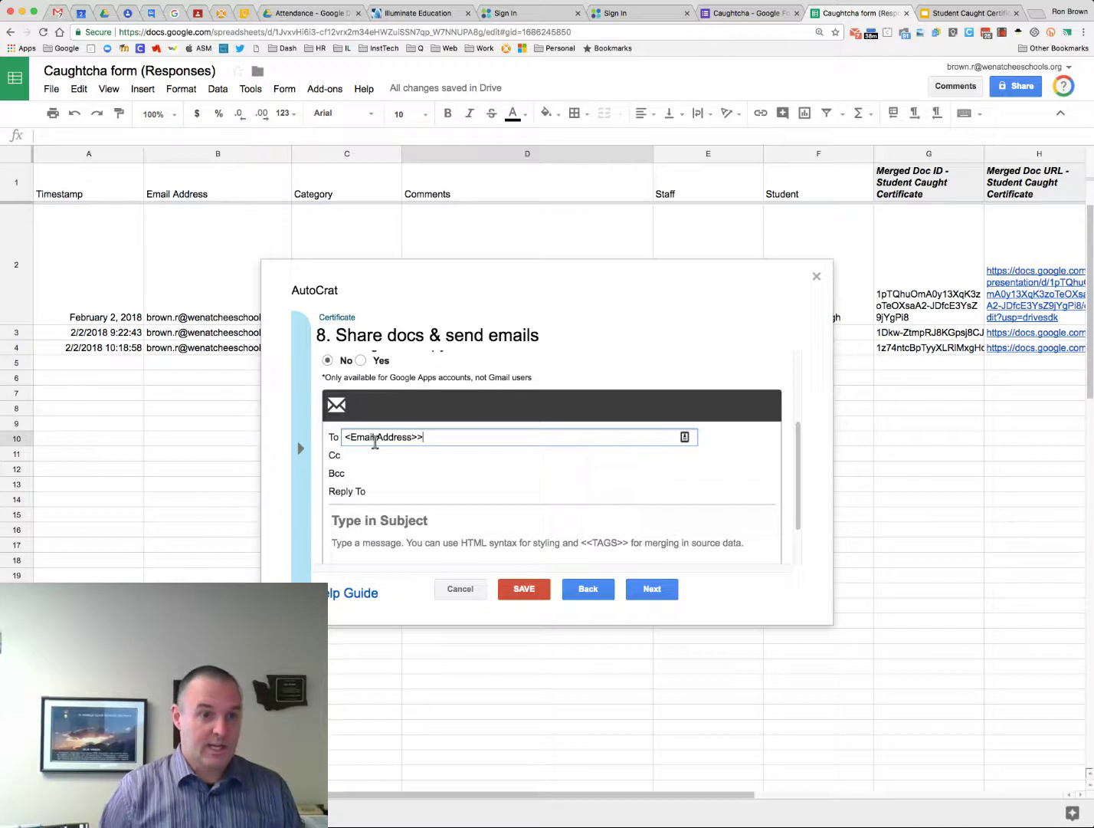
type("<")
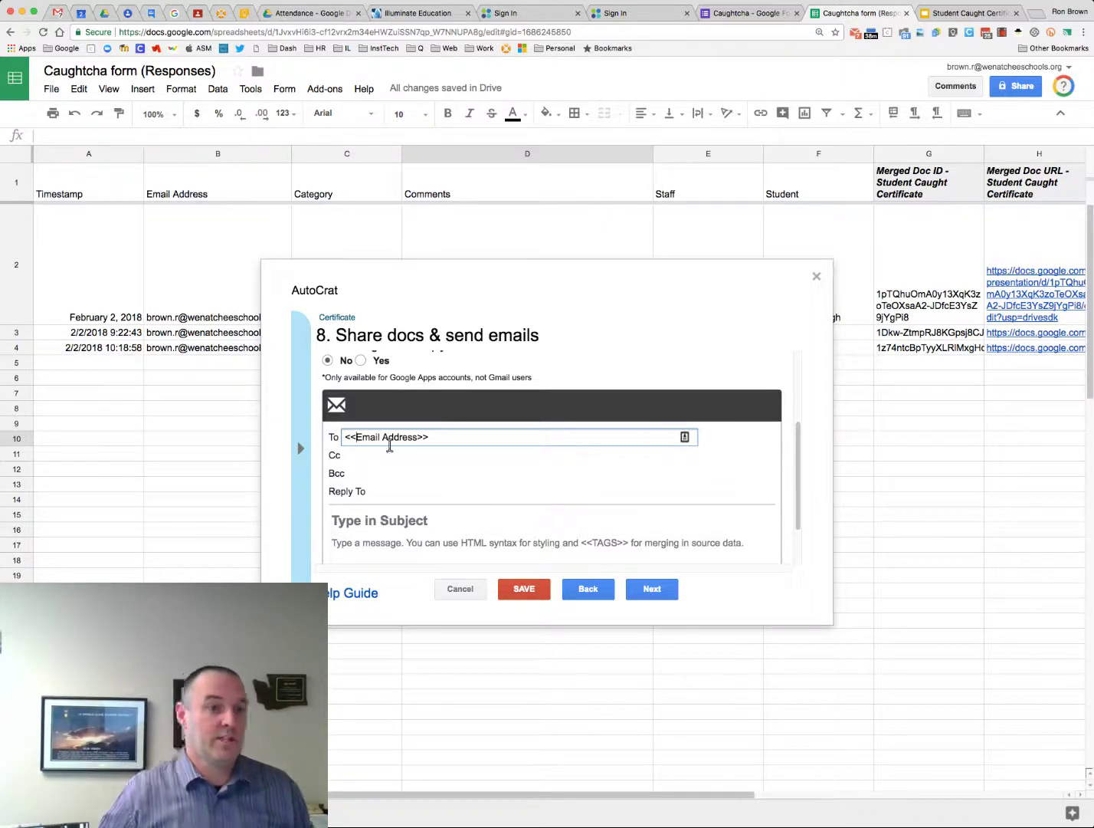
scroll(420, 510, "down", 1)
left_click(387, 466)
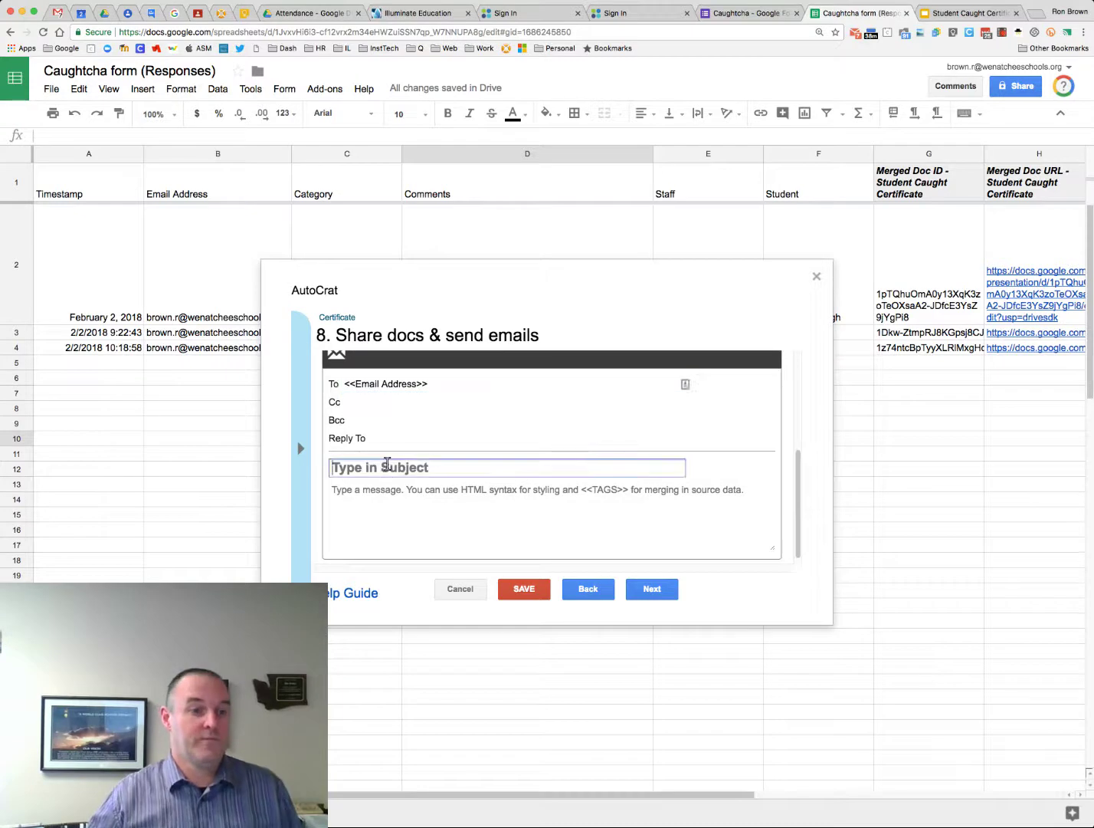
type("Certificate for")
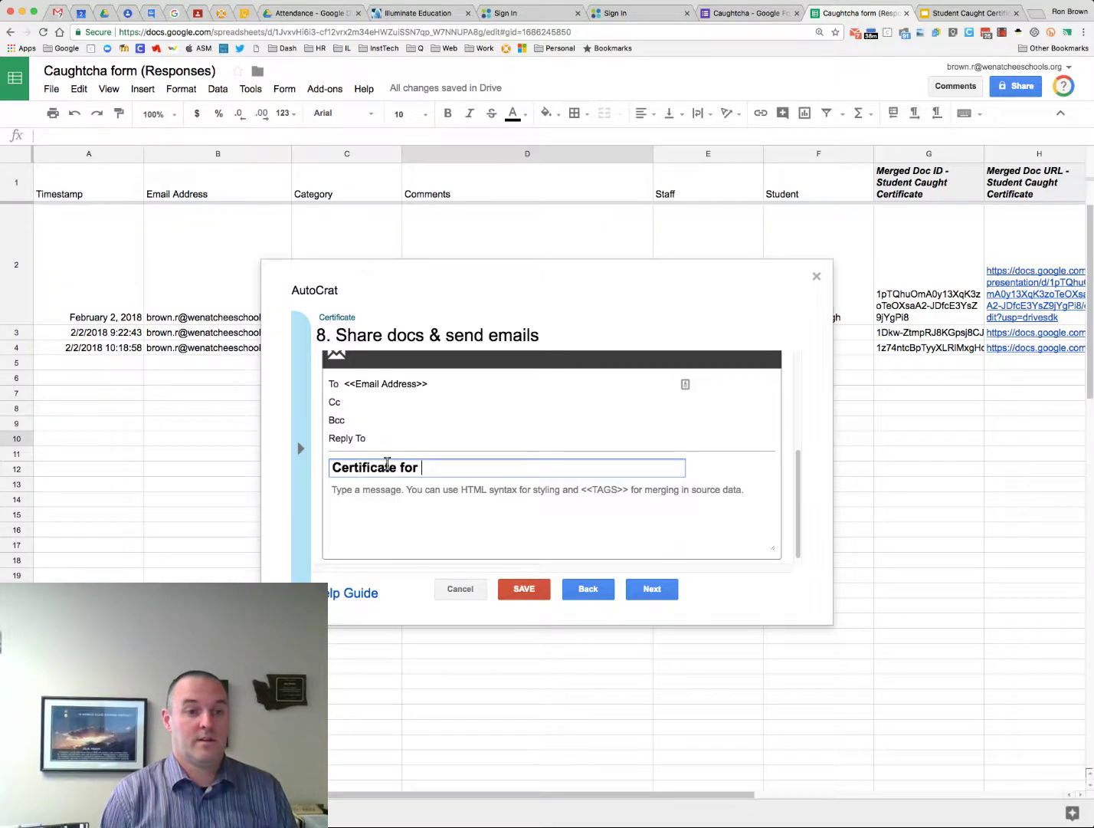
type("<<S")
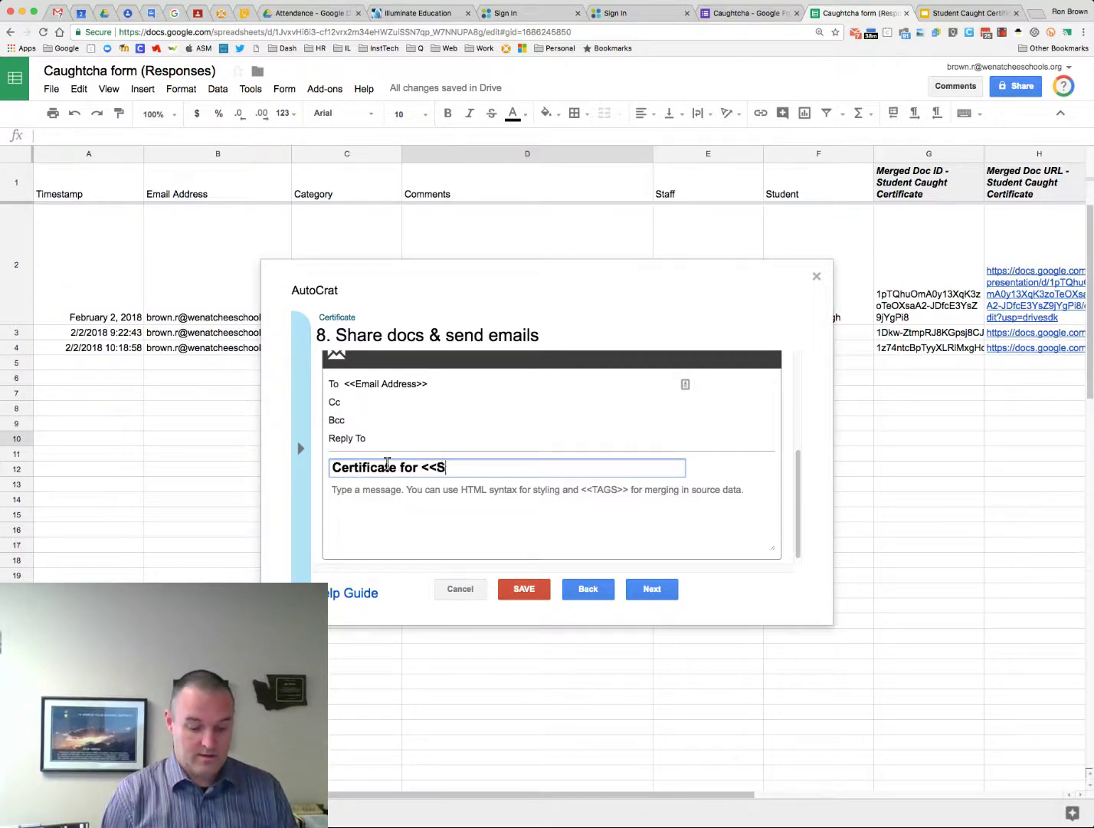
type("tudent>>")
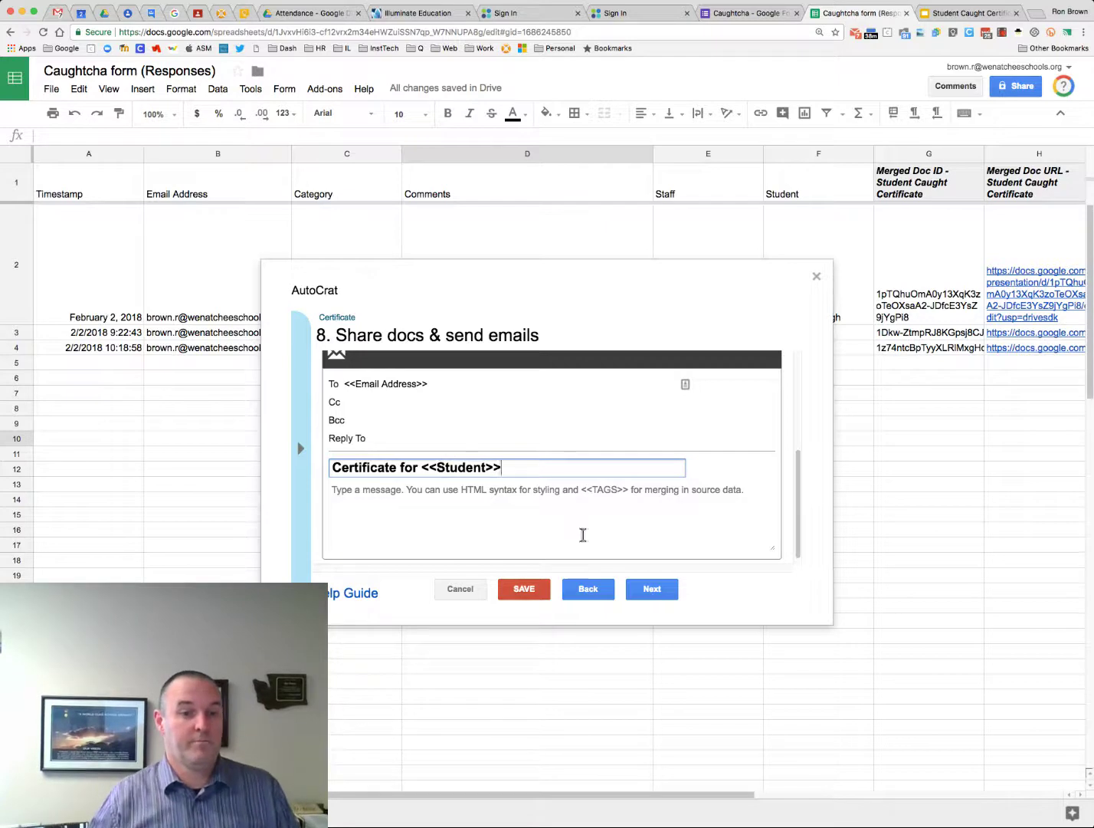
left_click(652, 589)
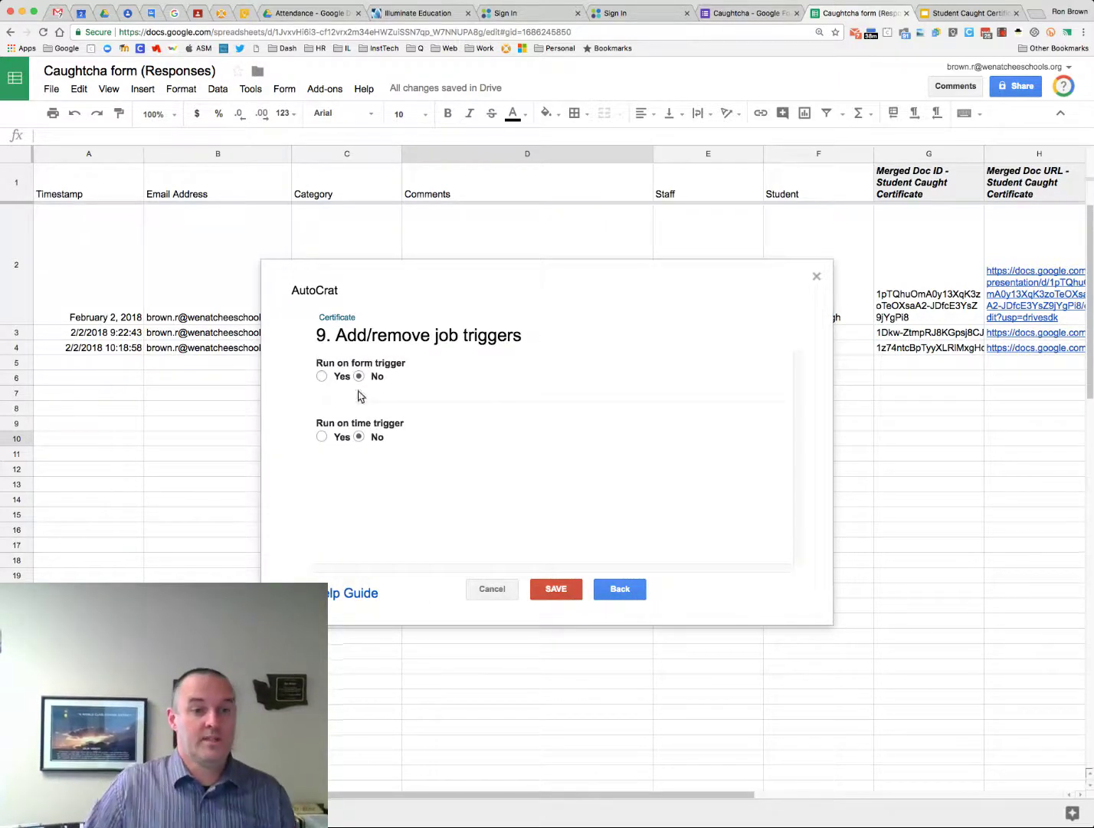
Set Run on form trigger to Yes and save the Certificate job.
left_click(321, 376)
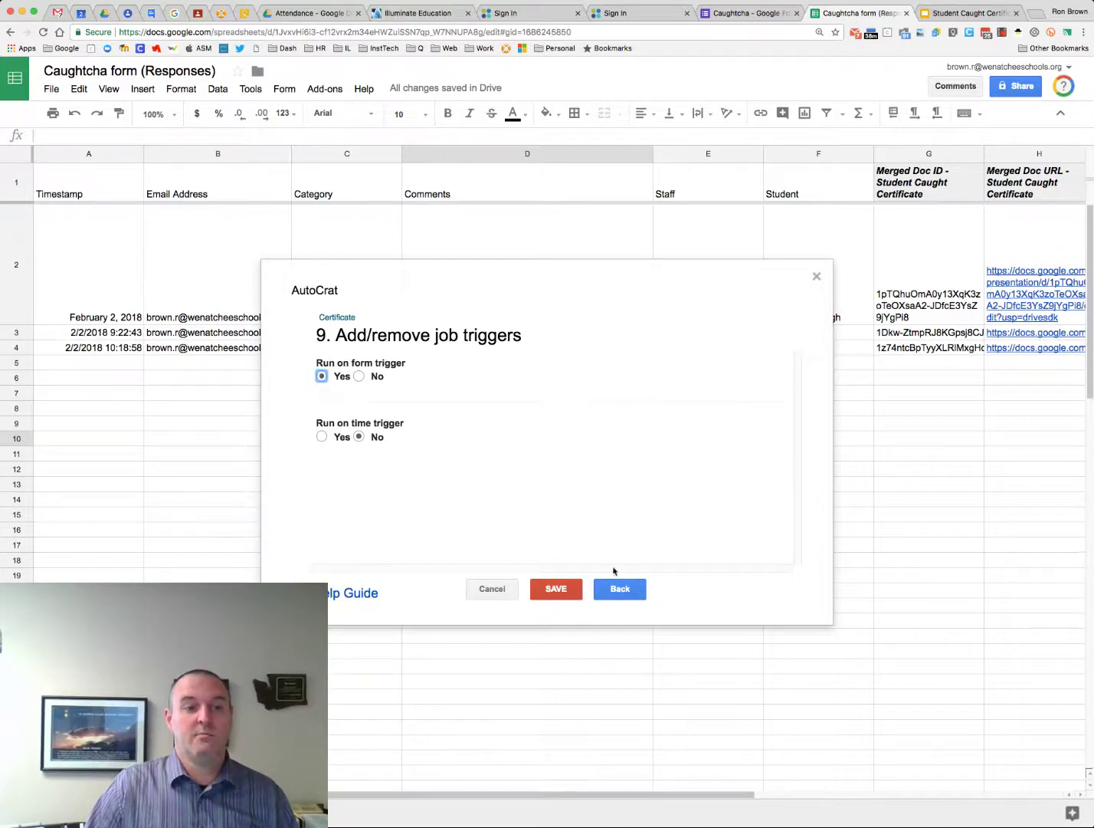
left_click(558, 596)
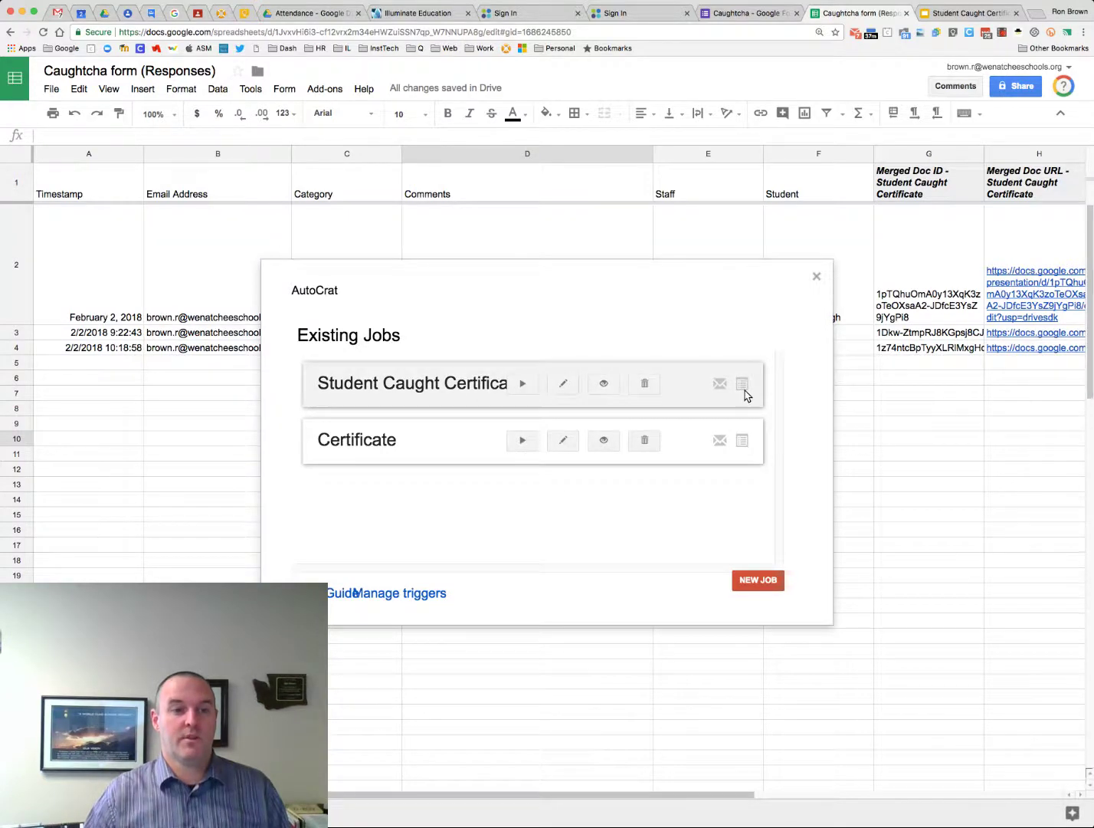
Delete the old Student Caught Certificate job and close the autoCrat window.
left_click(645, 386)
left_click(757, 433)
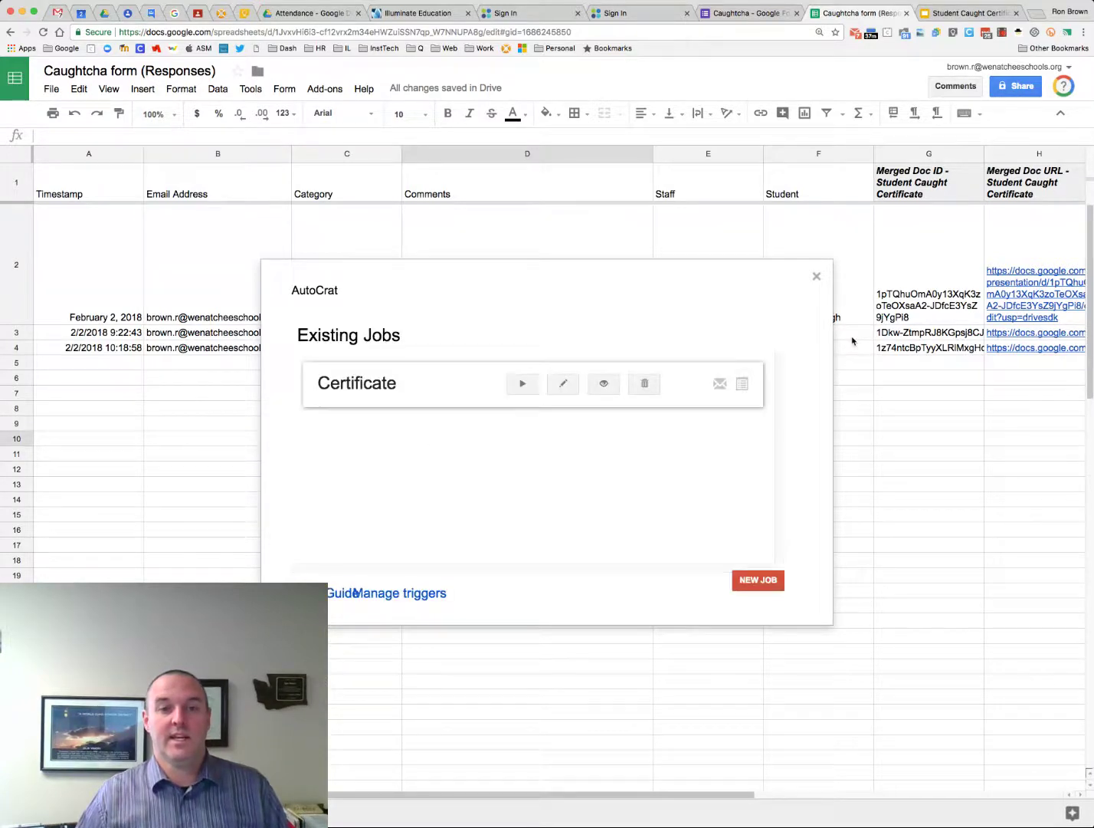
left_click(818, 279)
left_click(905, 313)
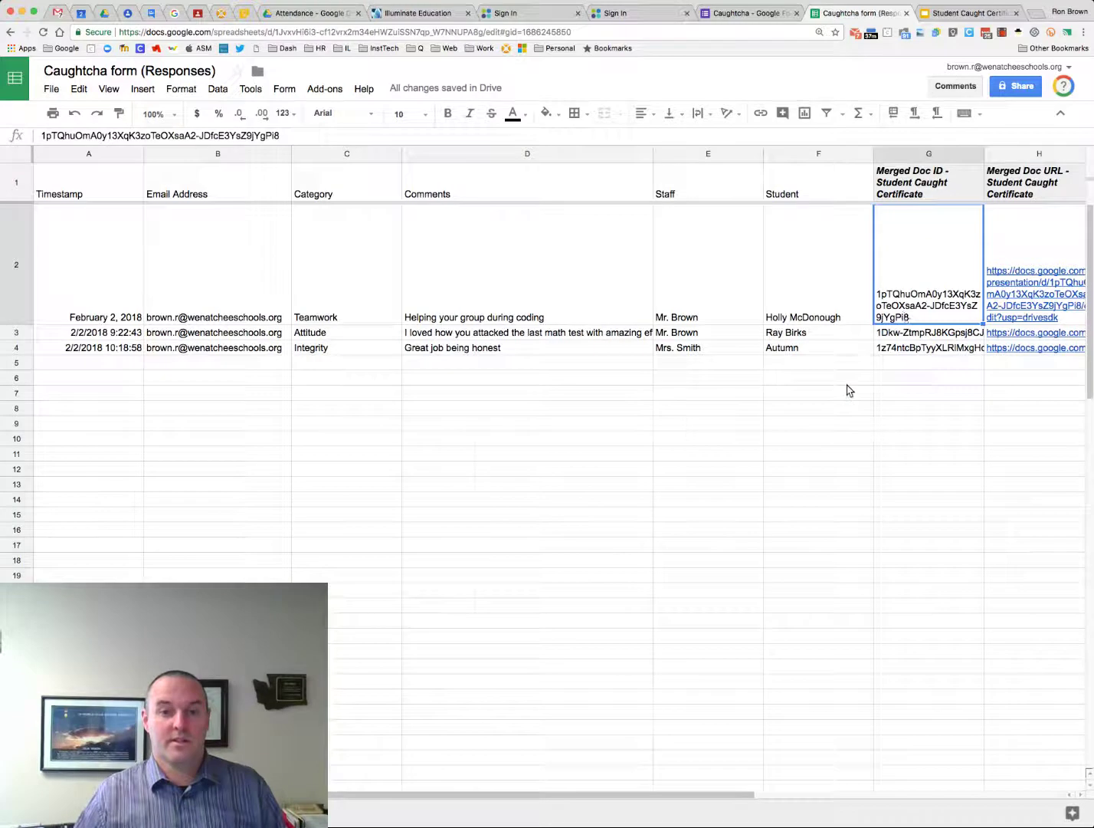
scroll(847, 391, "right", 5)
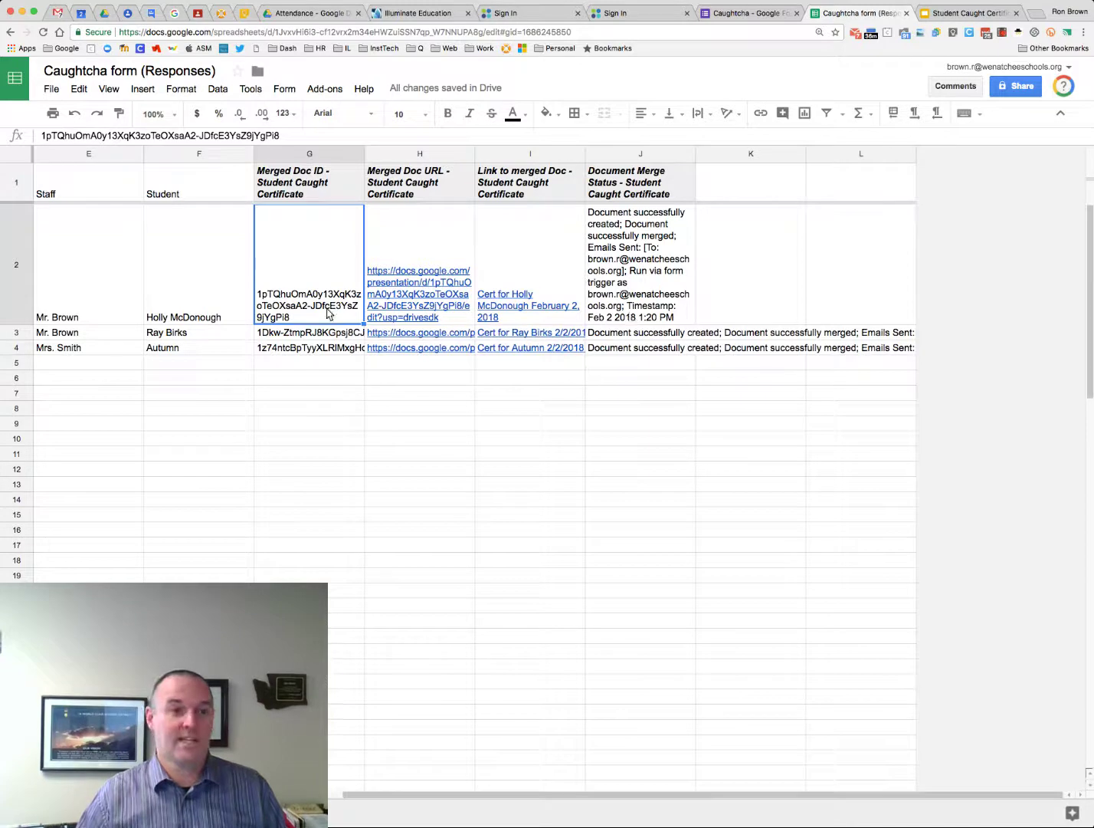
left_click(667, 350, "shift")
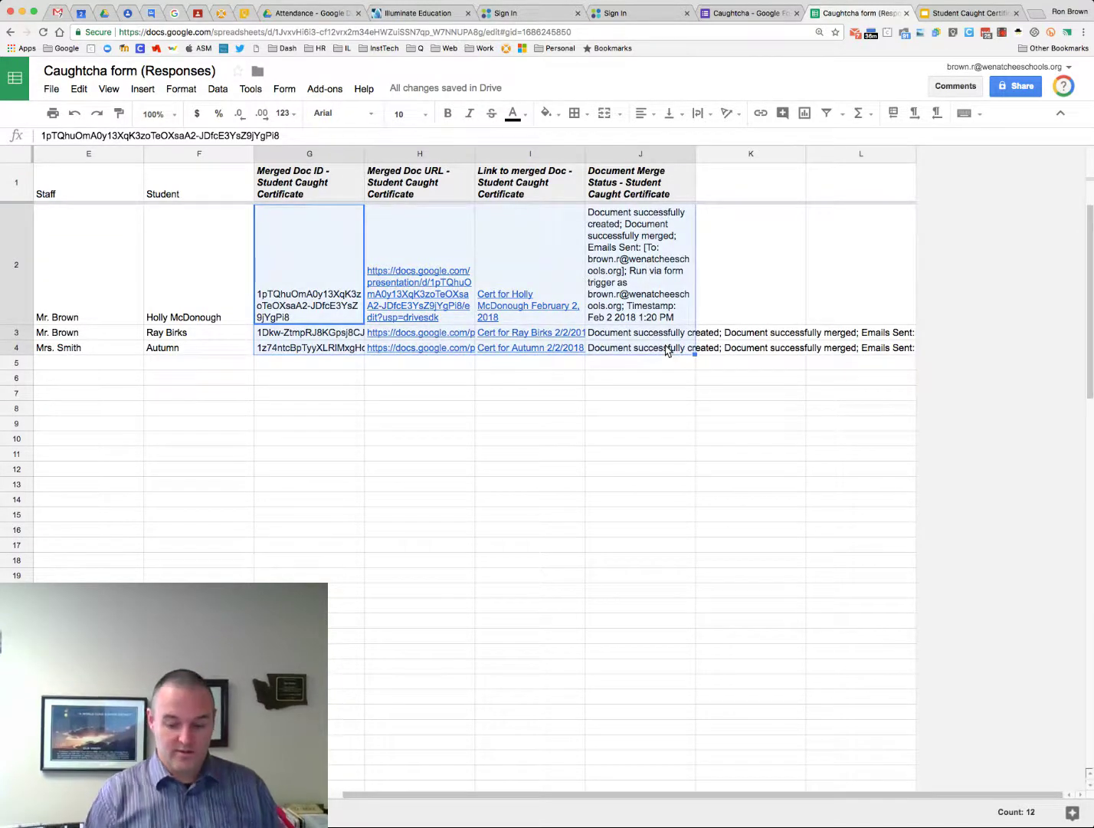
key("Delete")
scroll(269, 384, "left", 5)
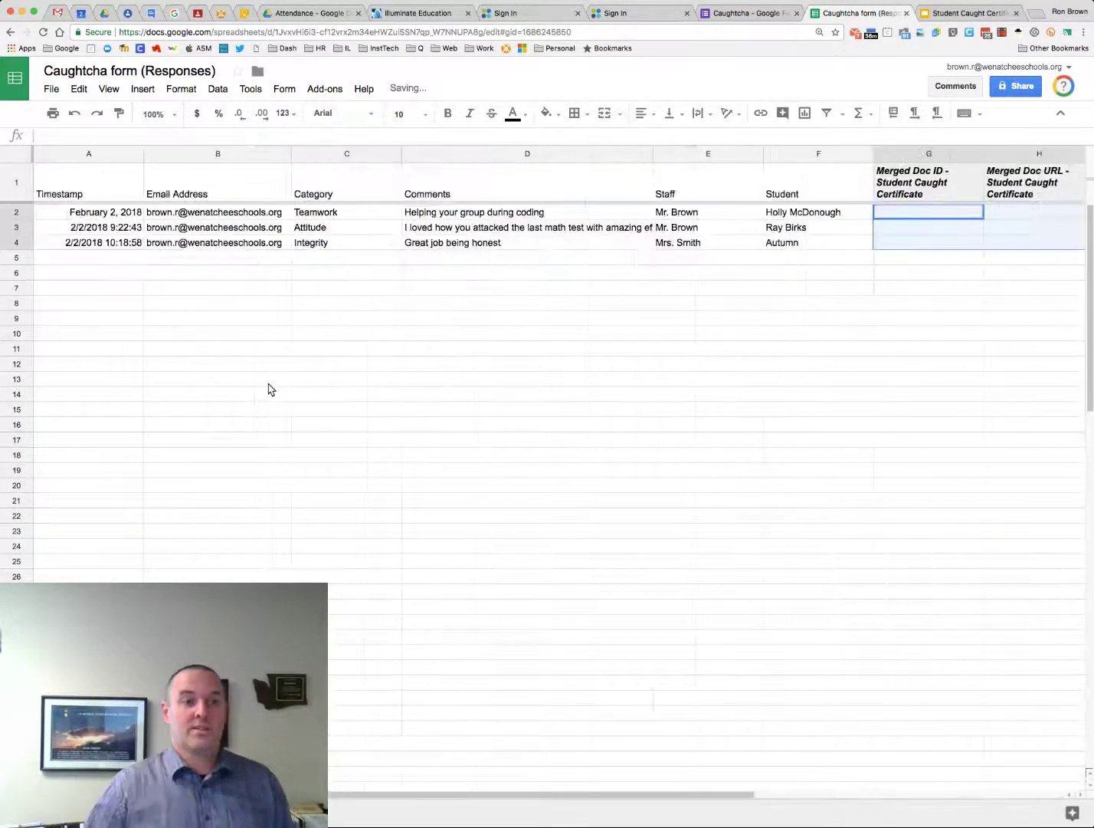
left_click(487, 305)
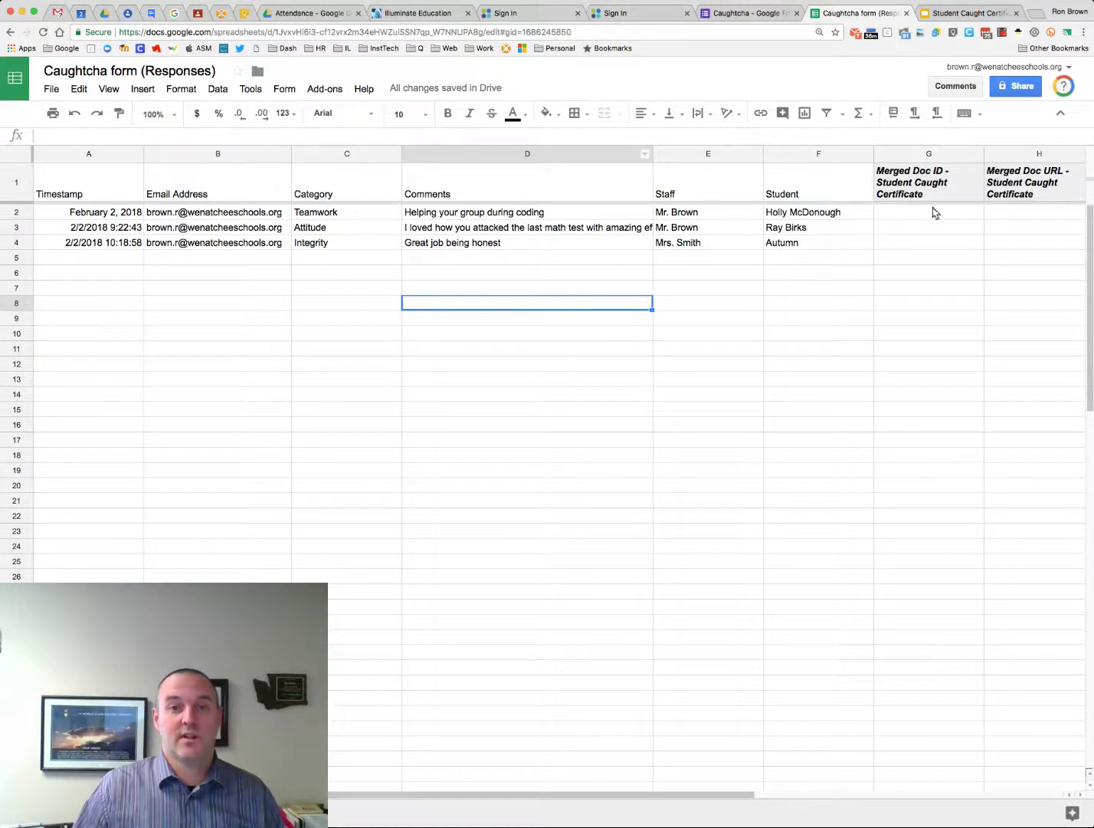
scroll(927, 217, "right", 5)
scroll(928, 216, "left", 5)
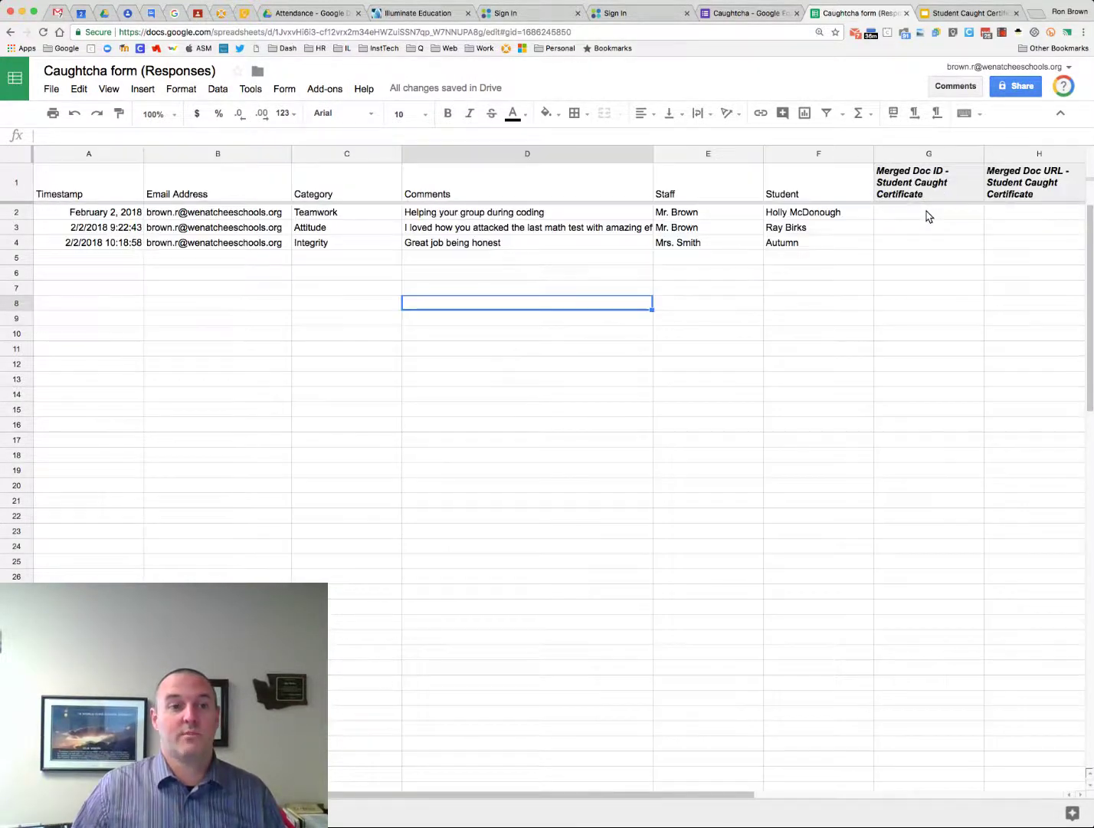
Open autoCrat from the Add-ons menu to show the Existing Jobs list.
left_click(310, 92)
mouse_move(349, 144)
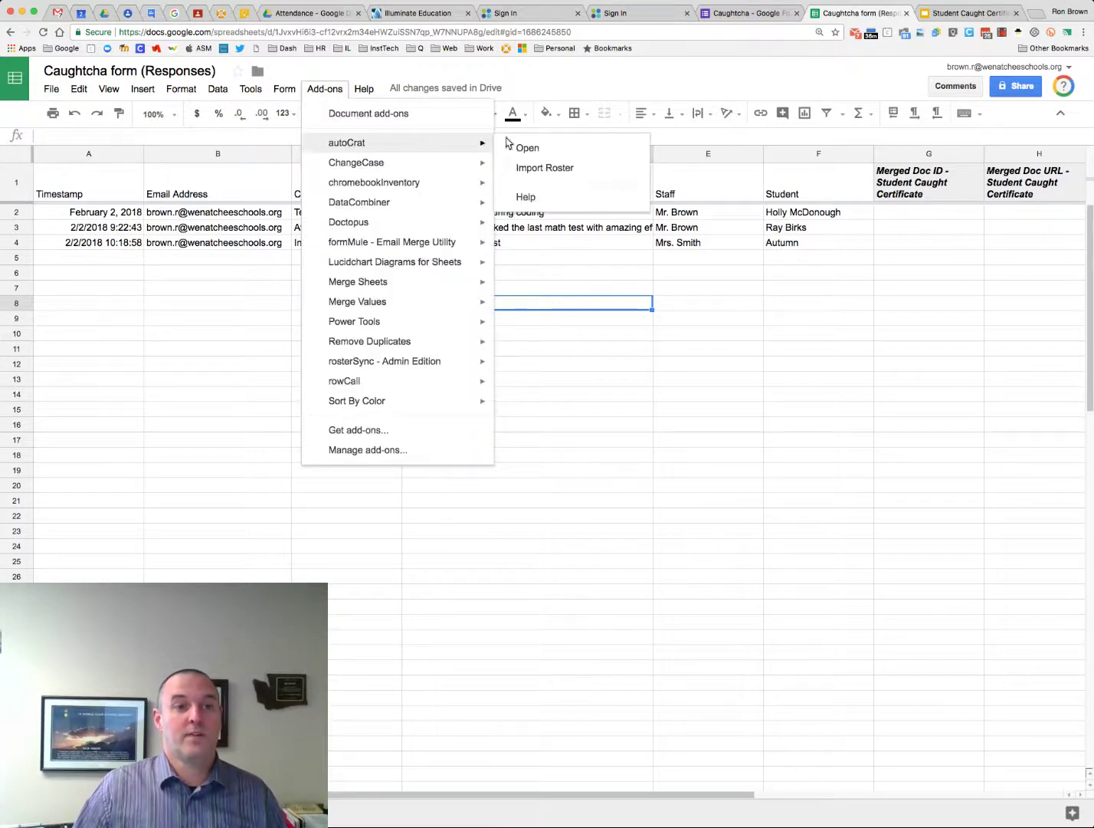
left_click(546, 152)
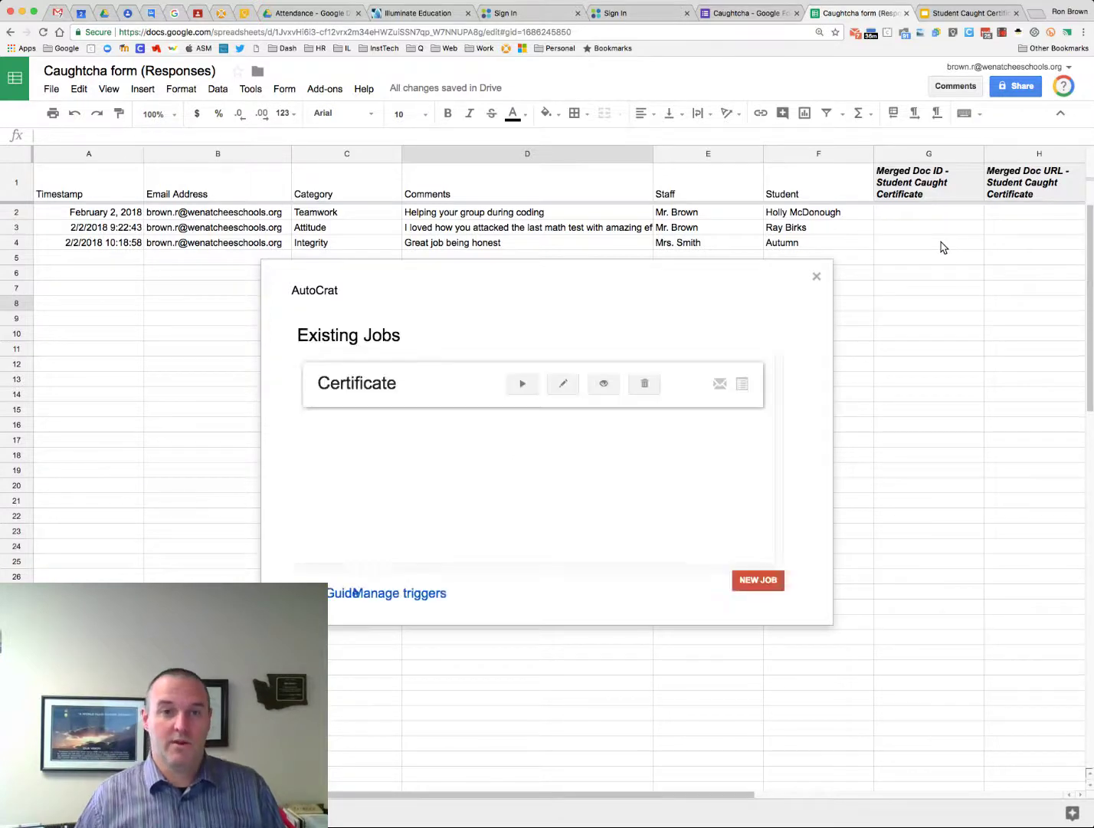
Run the Certificate job and scroll the sheet to check the merged document link.
left_click(523, 384)
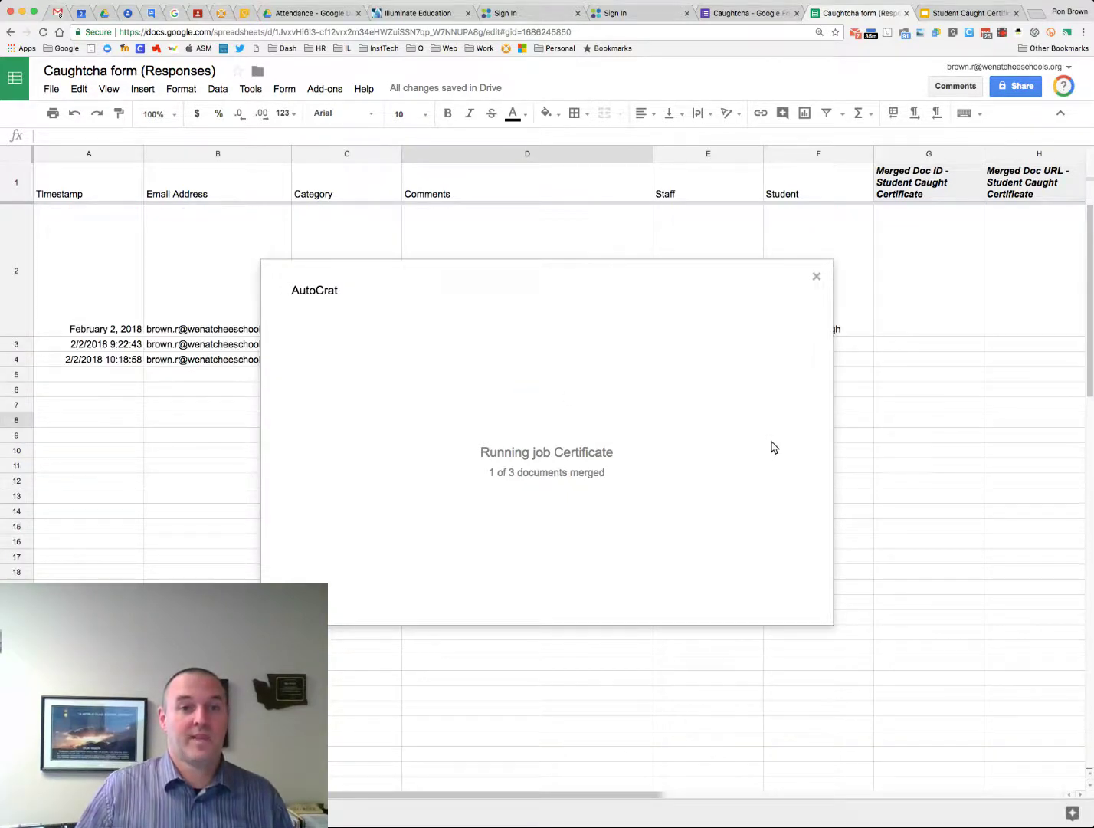
scroll(972, 413, "right", 3)
scroll(973, 414, "right", 3)
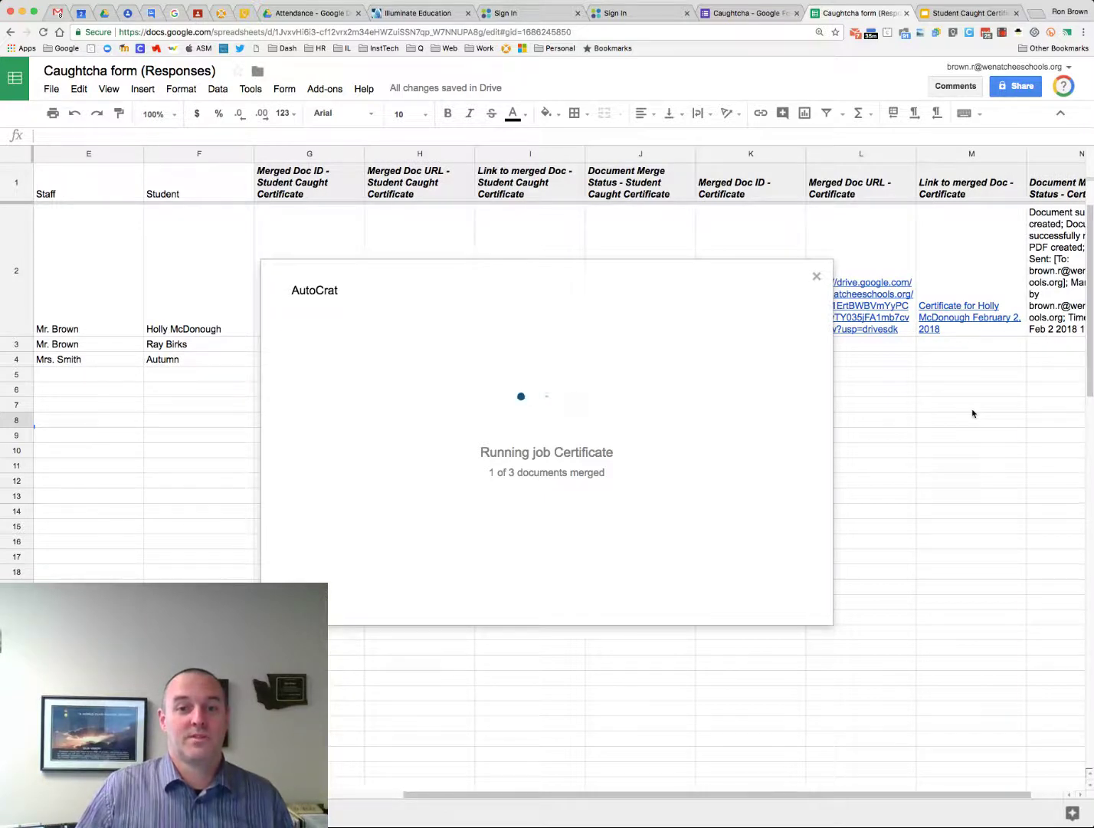
mouse_move(963, 340)
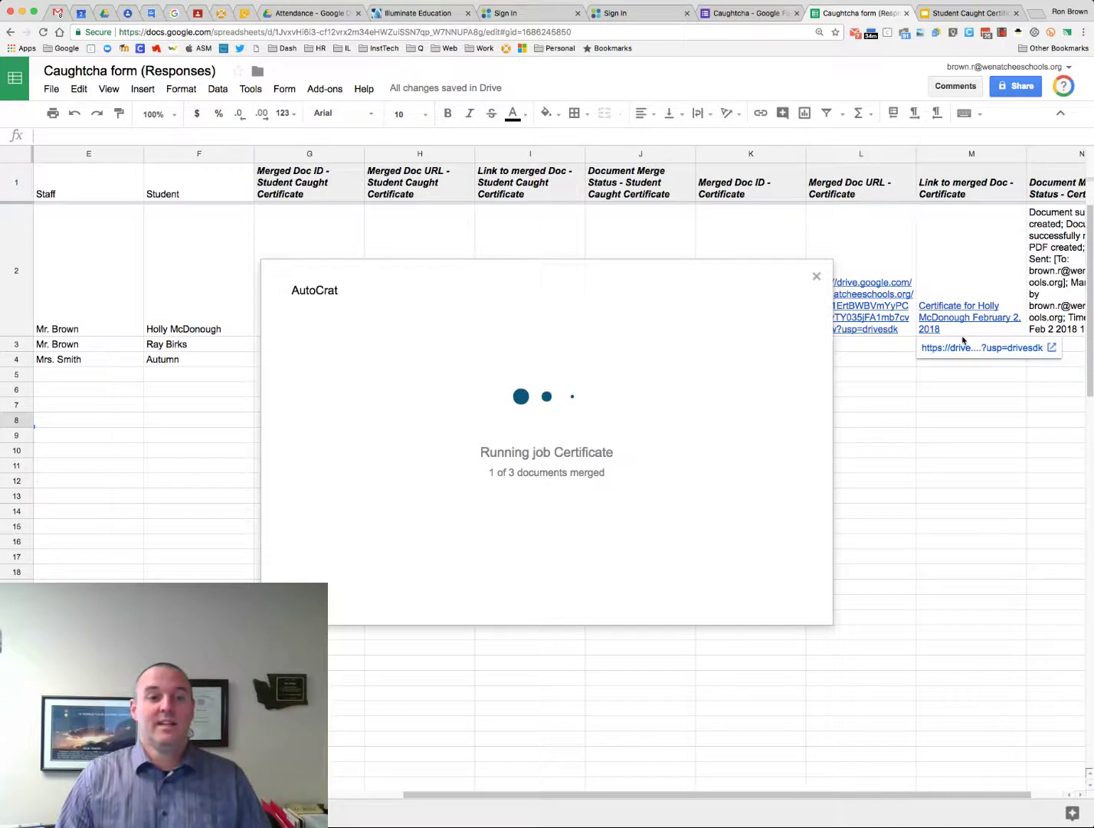
scroll(958, 508, "left", 5)
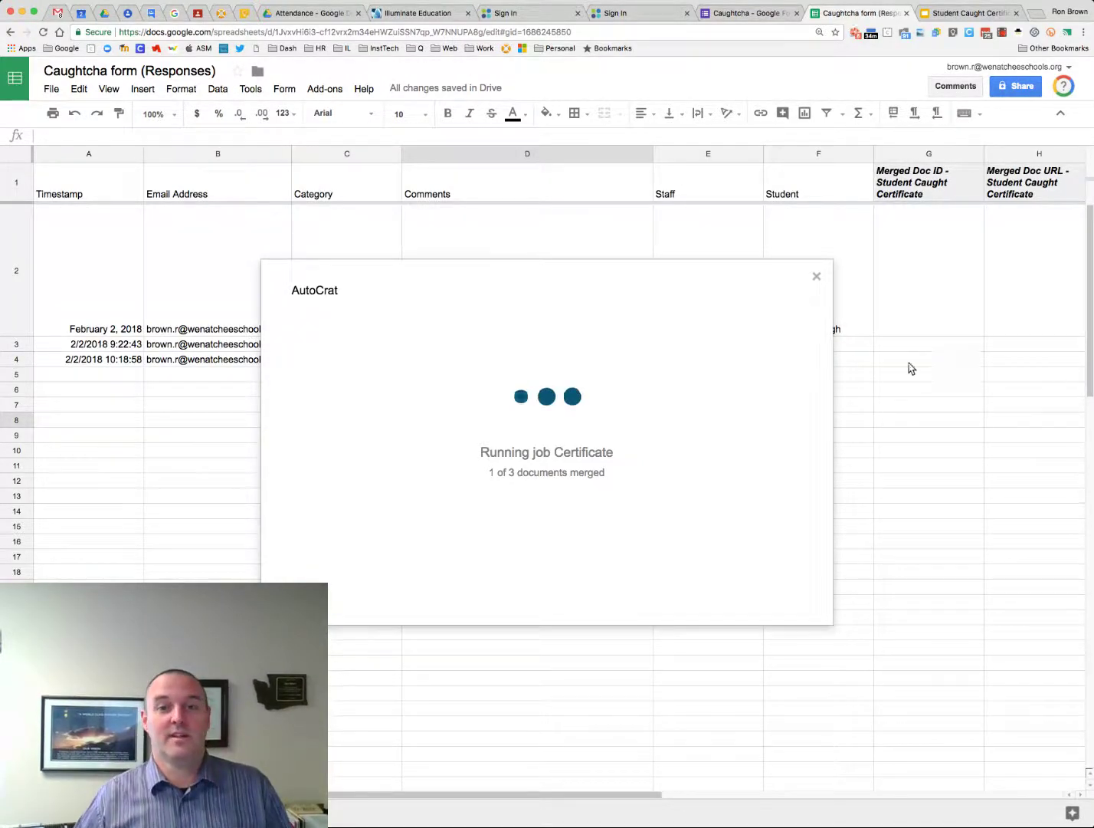
Open the first student's certificate email in Gmail and preview its attached PDF.
left_click(58, 14)
left_click(221, 141)
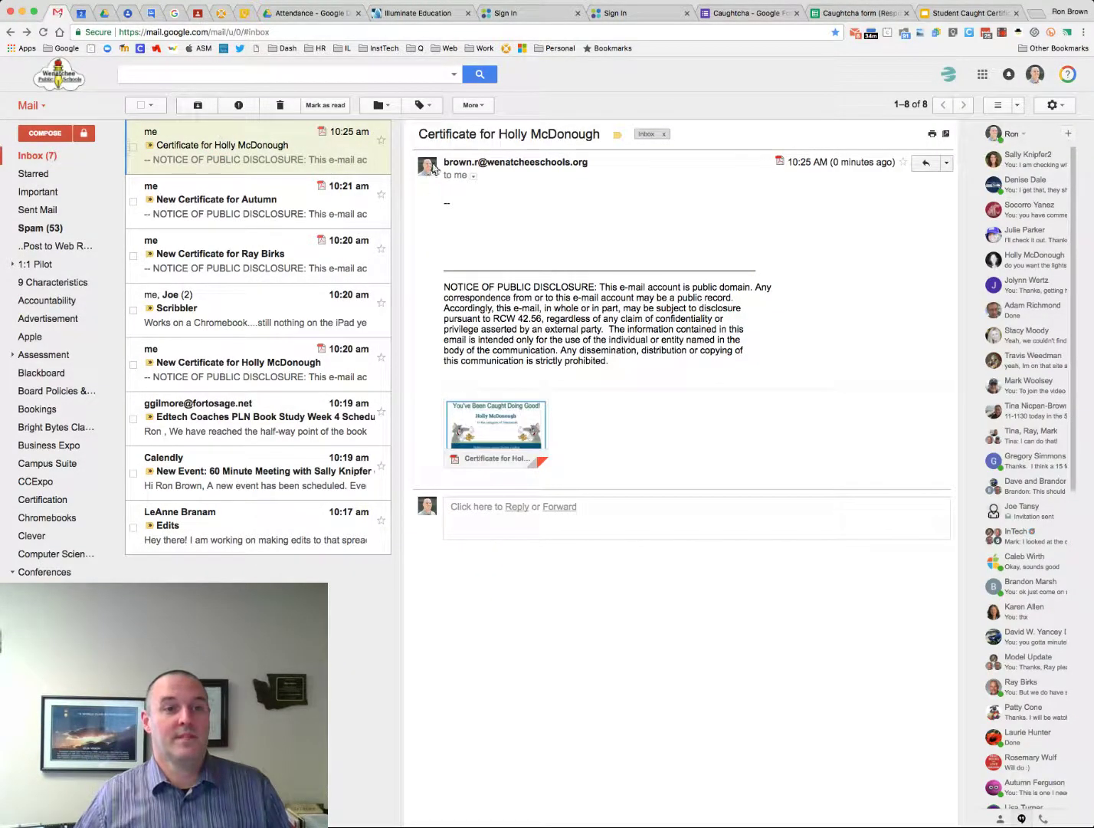
left_click_drag(418, 135, 600, 147)
mouse_move(487, 414)
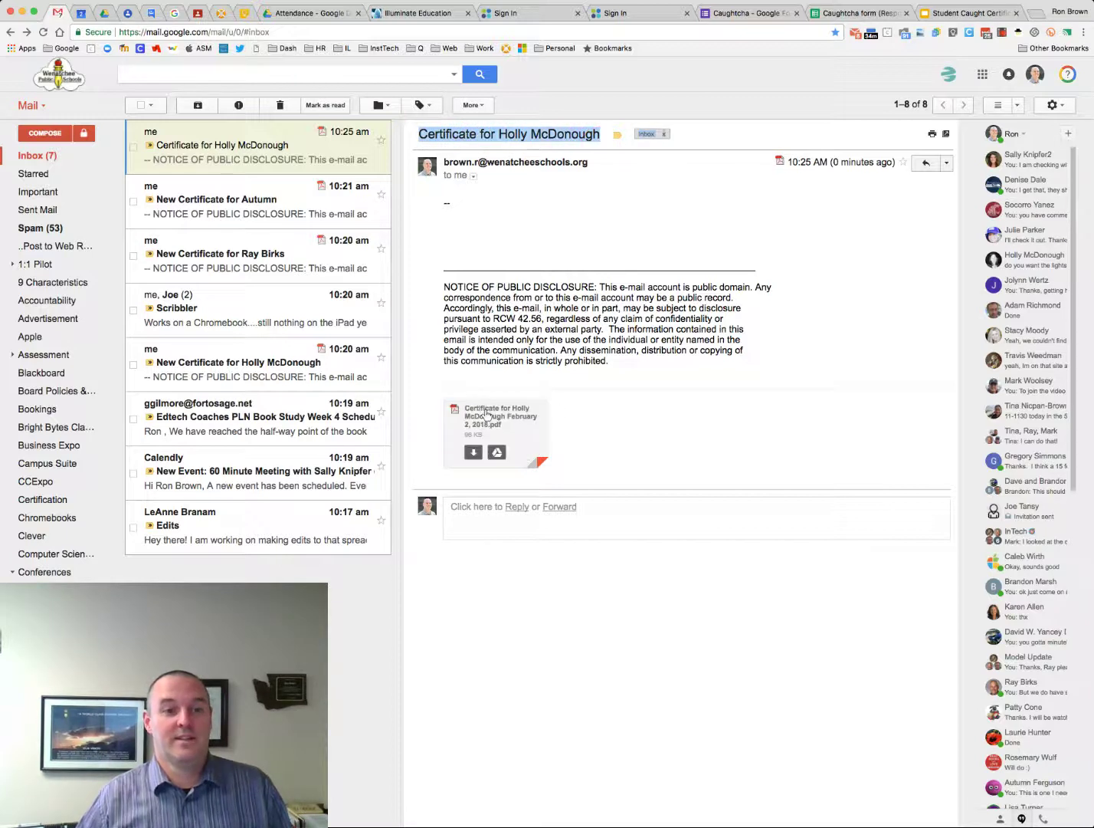
left_click(485, 412)
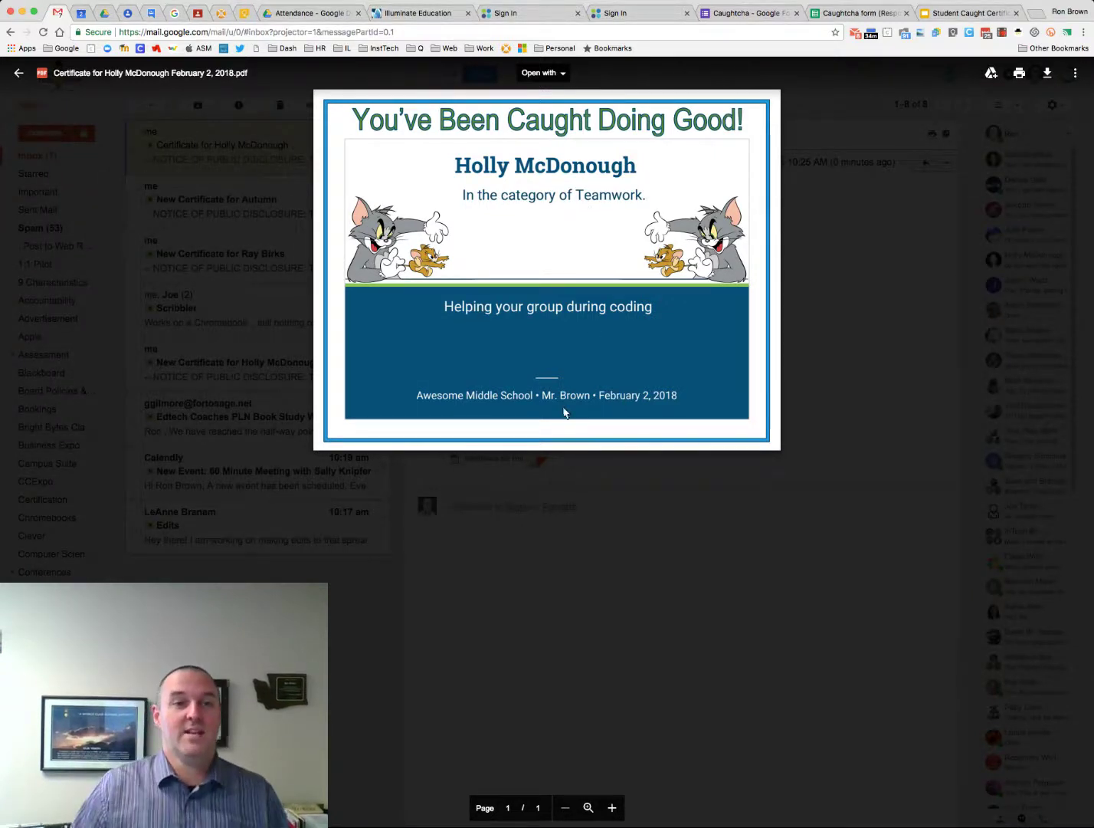
left_click(19, 73)
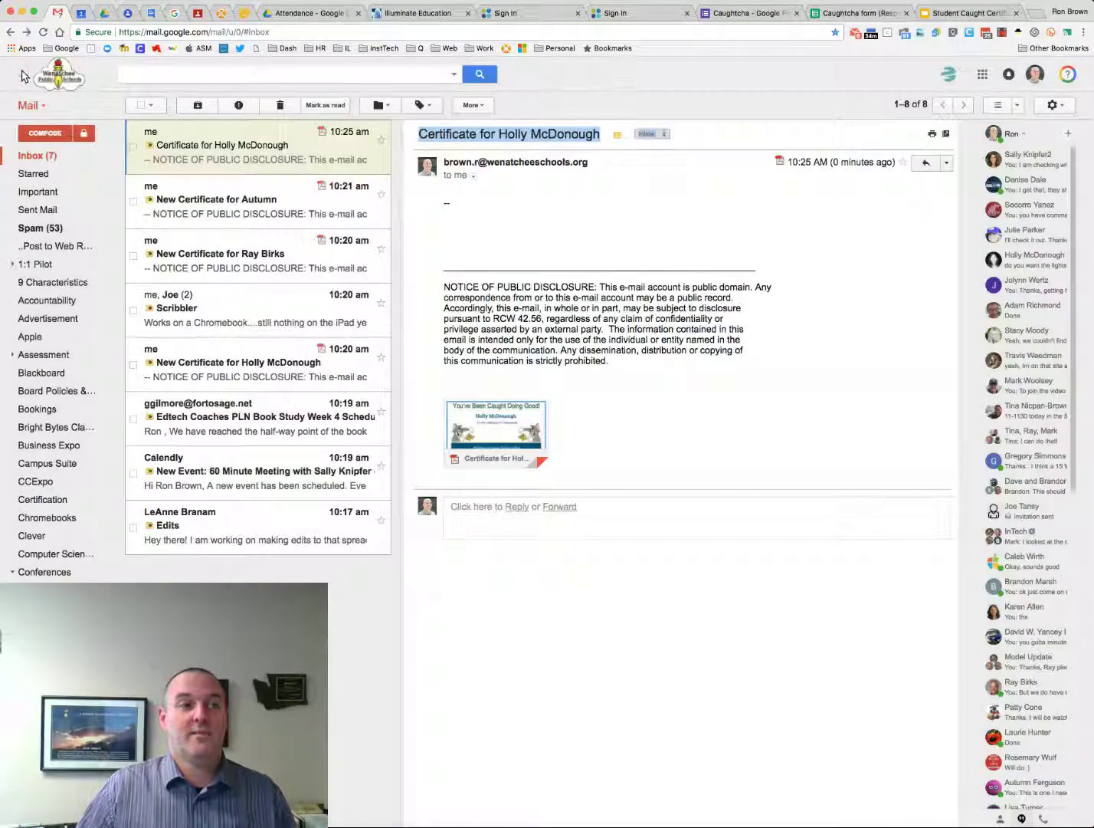
left_click(841, 17)
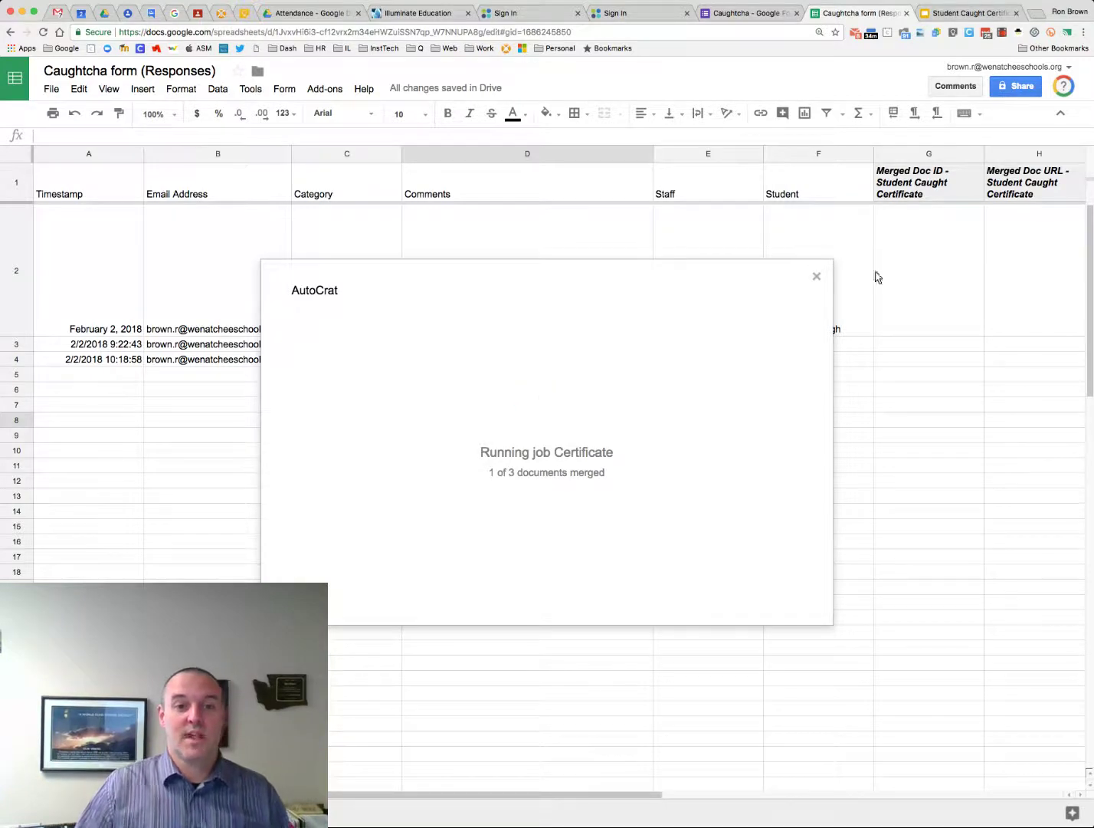
Check the second student's newly arrived certificate email and preview its PDF.
left_click(737, 16)
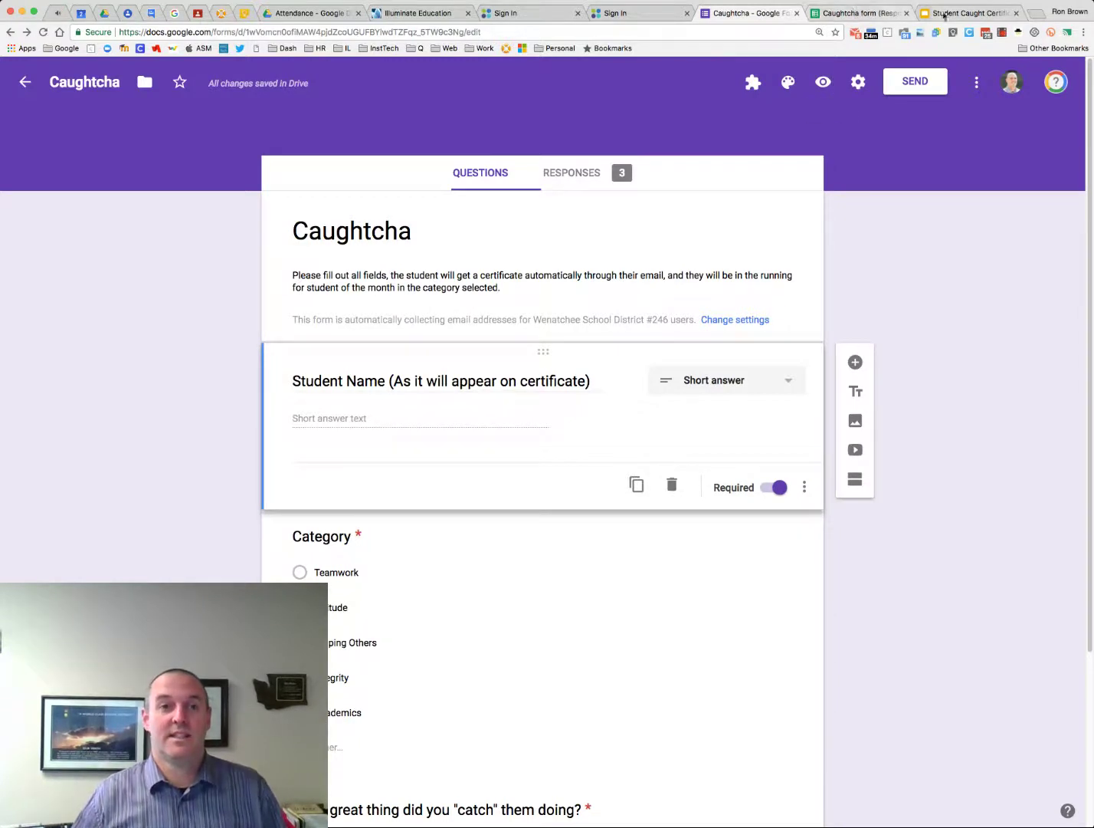
left_click(51, 15)
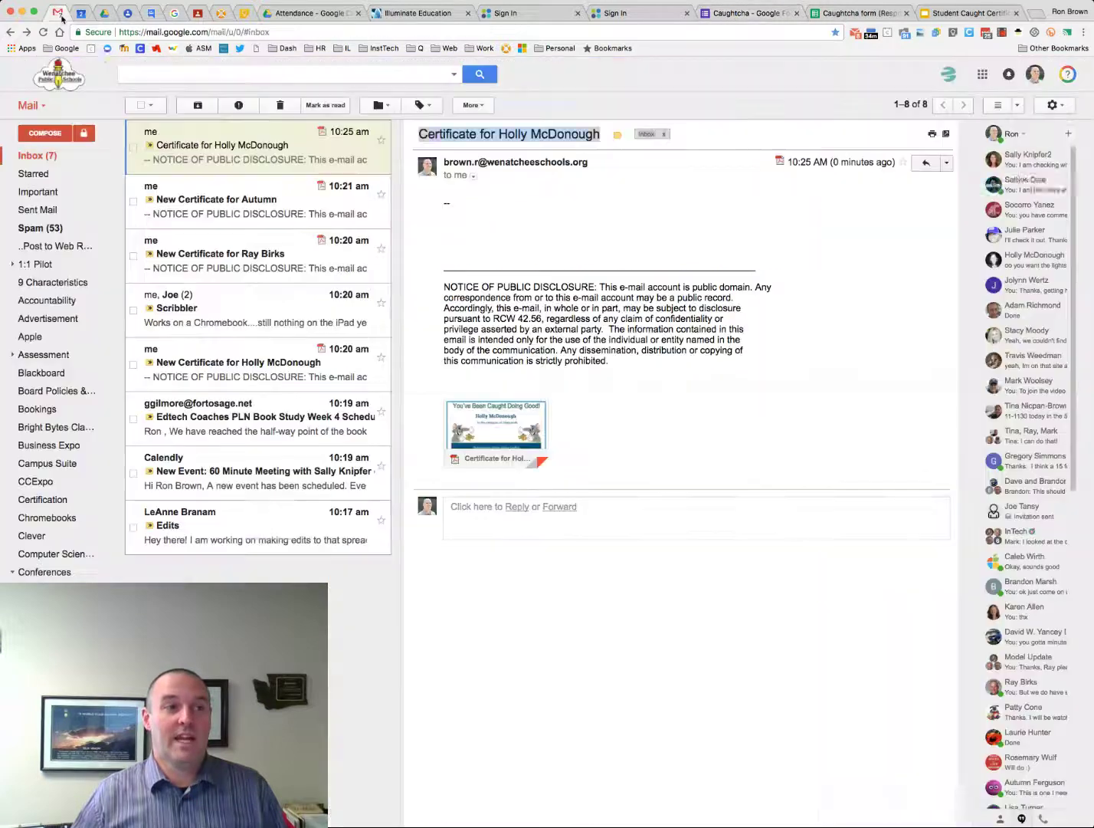
left_click(213, 164)
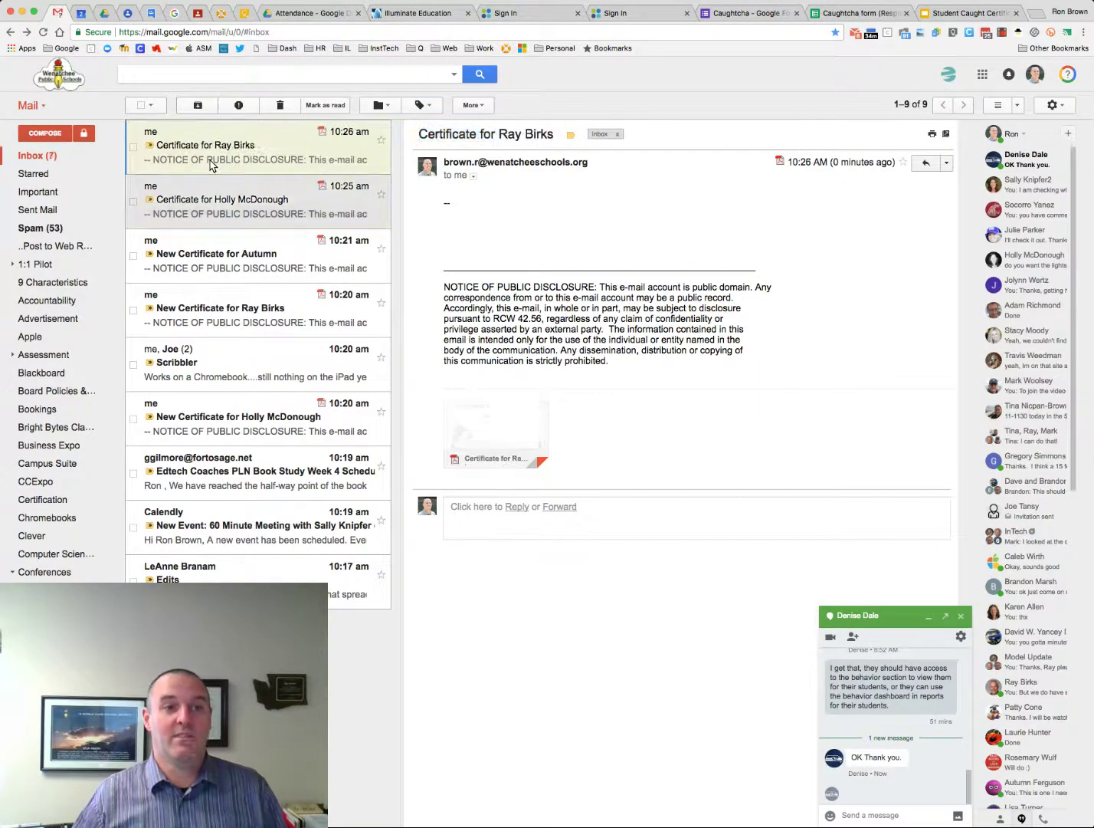
left_click(532, 422)
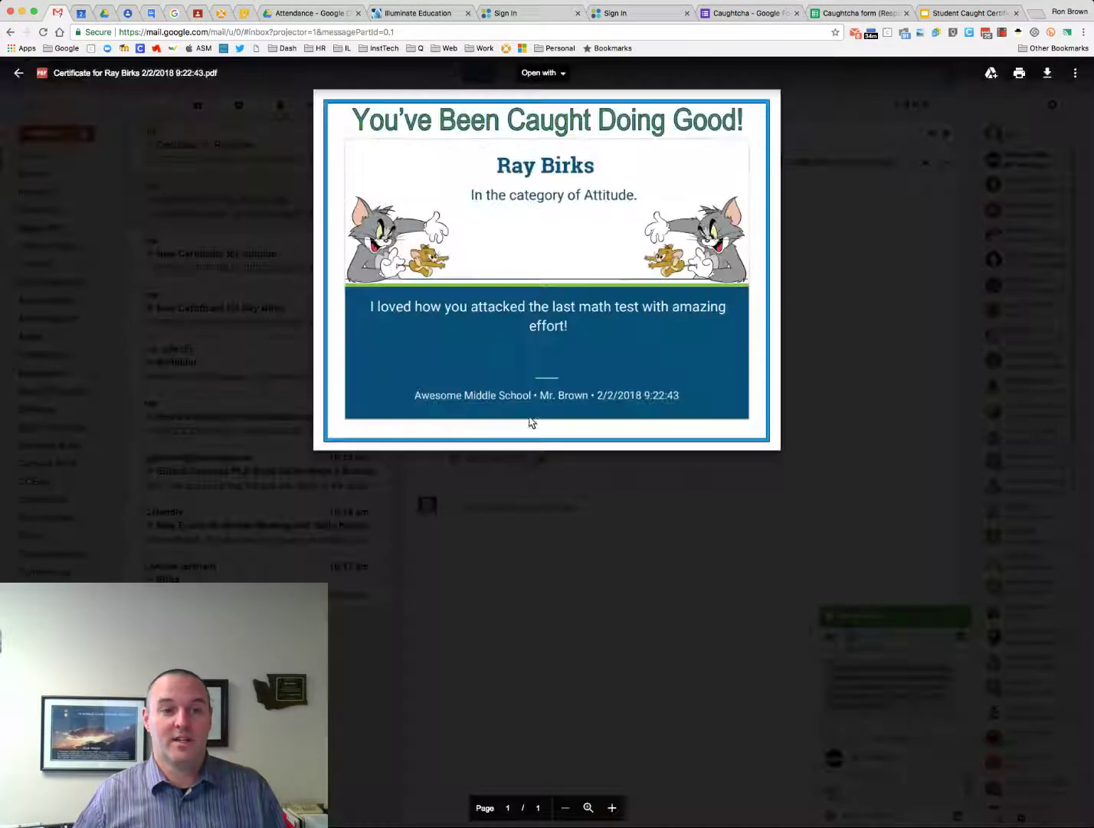
left_click(19, 73)
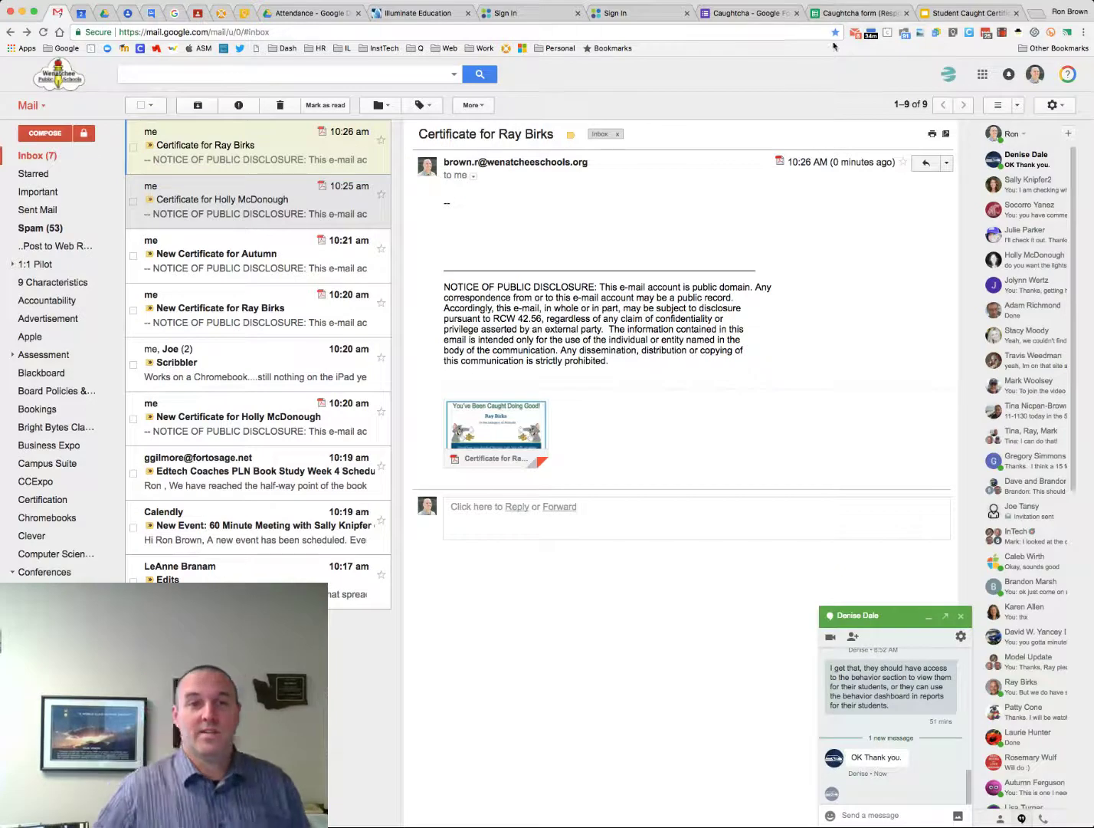
left_click(836, 13)
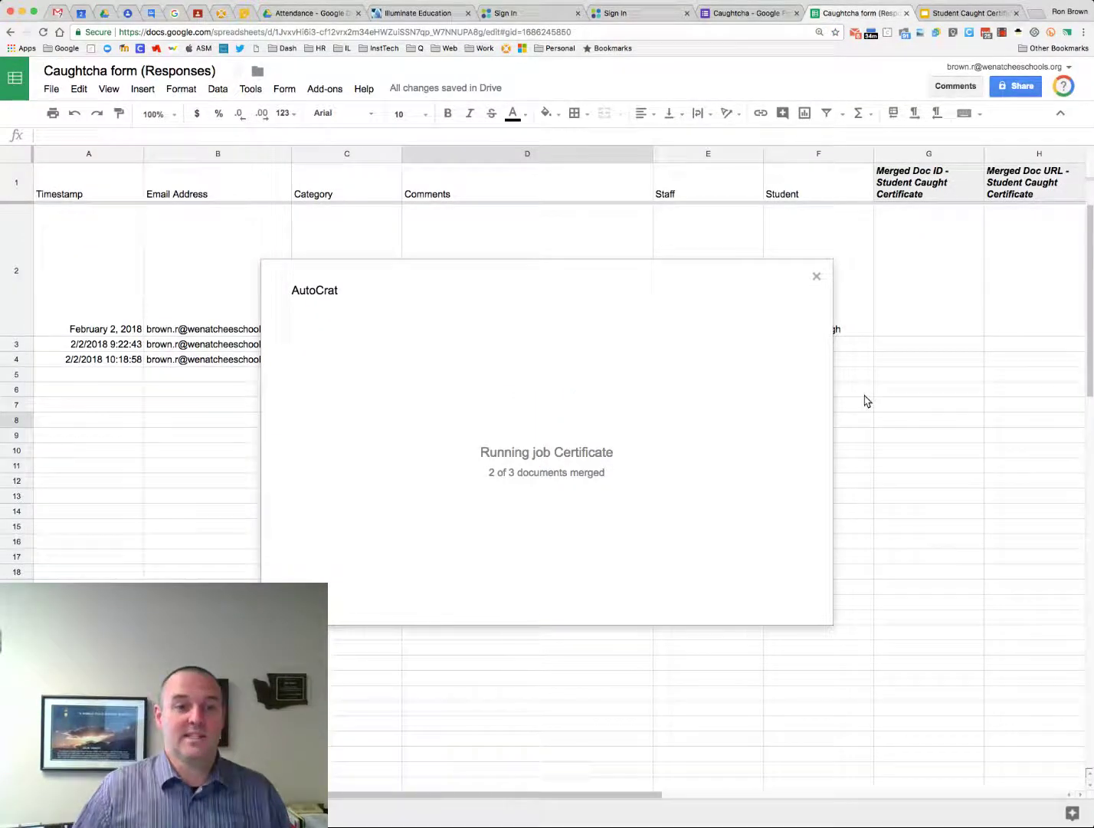
Check the merged doc IDs, links and statuses for all three responses, then close autoCrat.
scroll(866, 399, "right", 5)
scroll(865, 398, "left", 4)
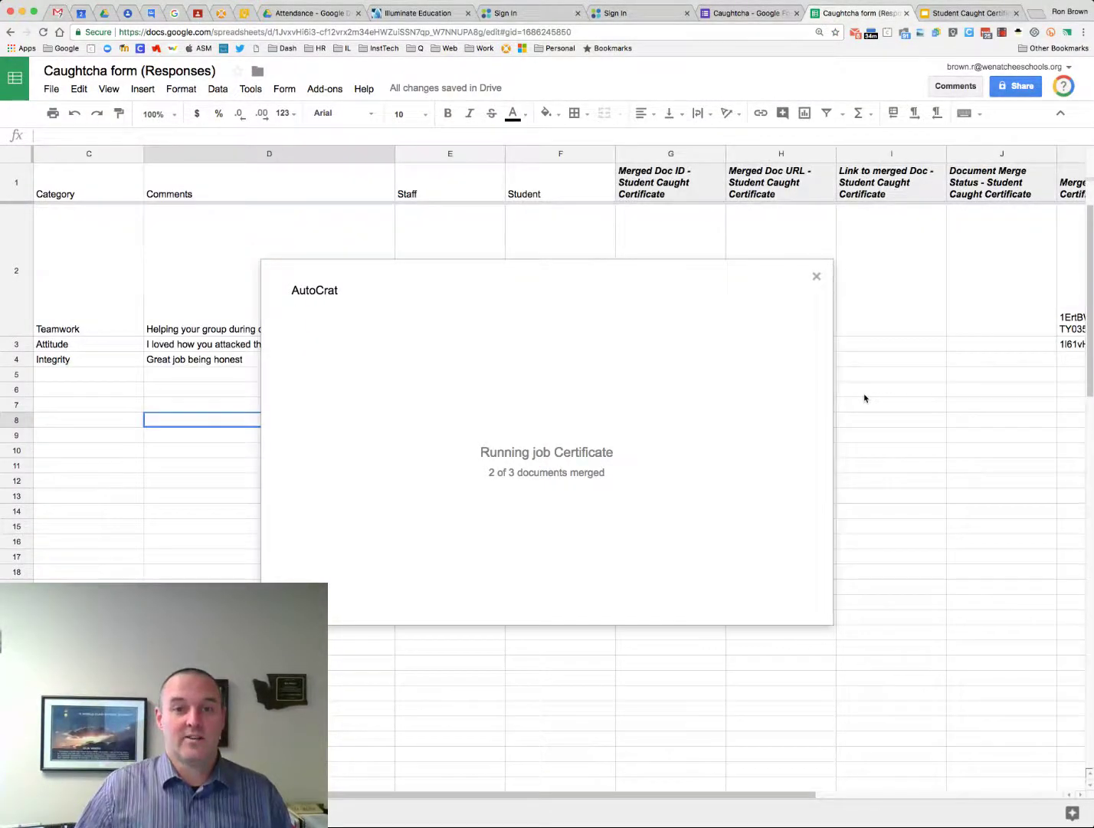
scroll(866, 399, "right", 3)
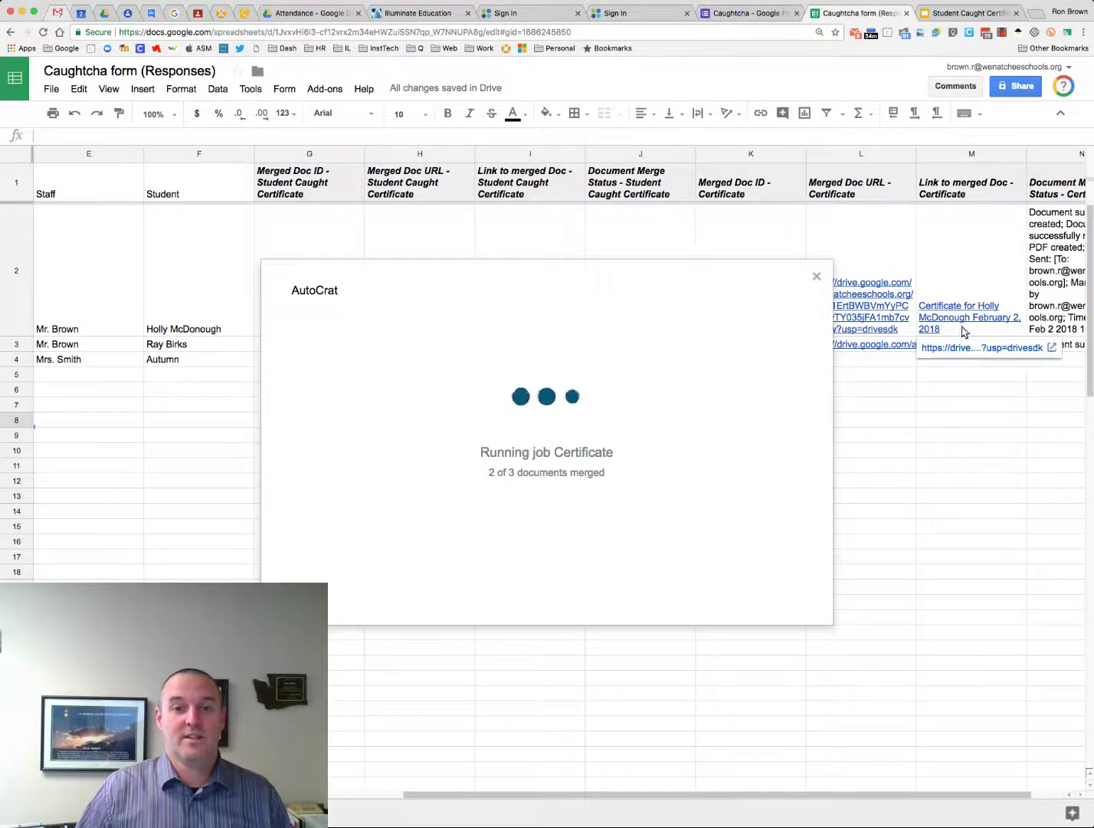
scroll(949, 463, "right", 2)
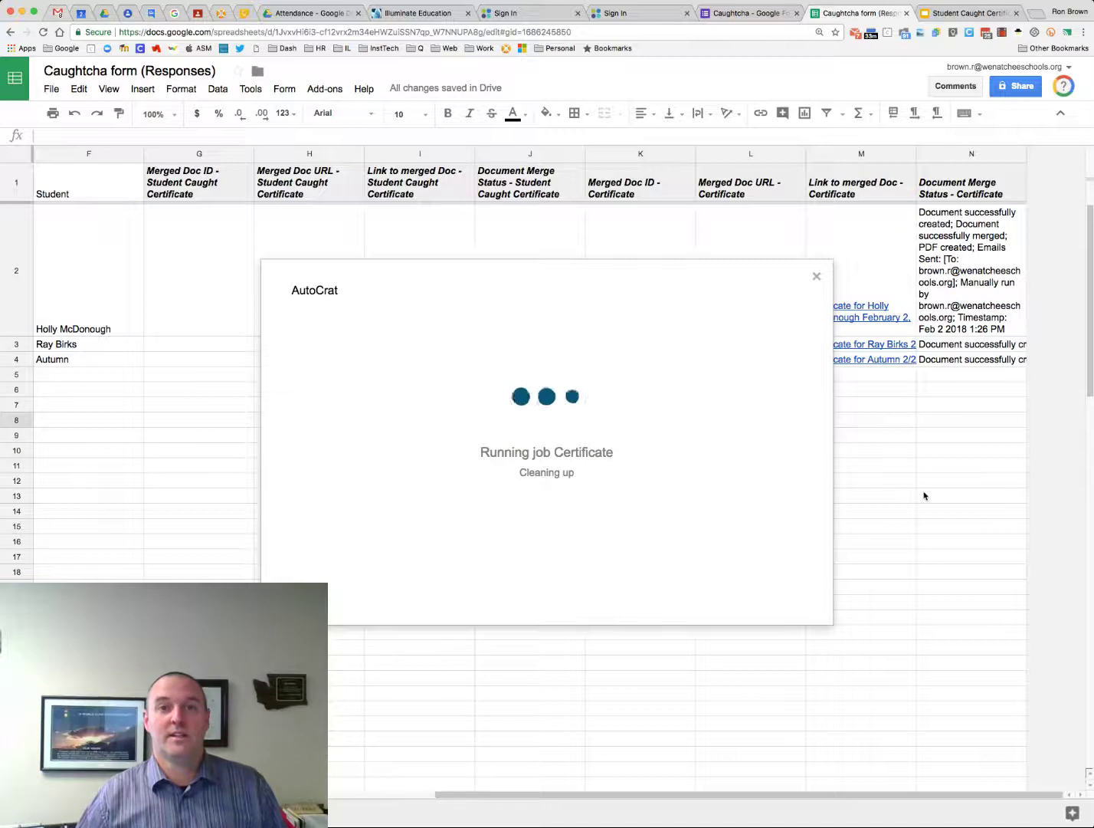
scroll(924, 496, "left", 2)
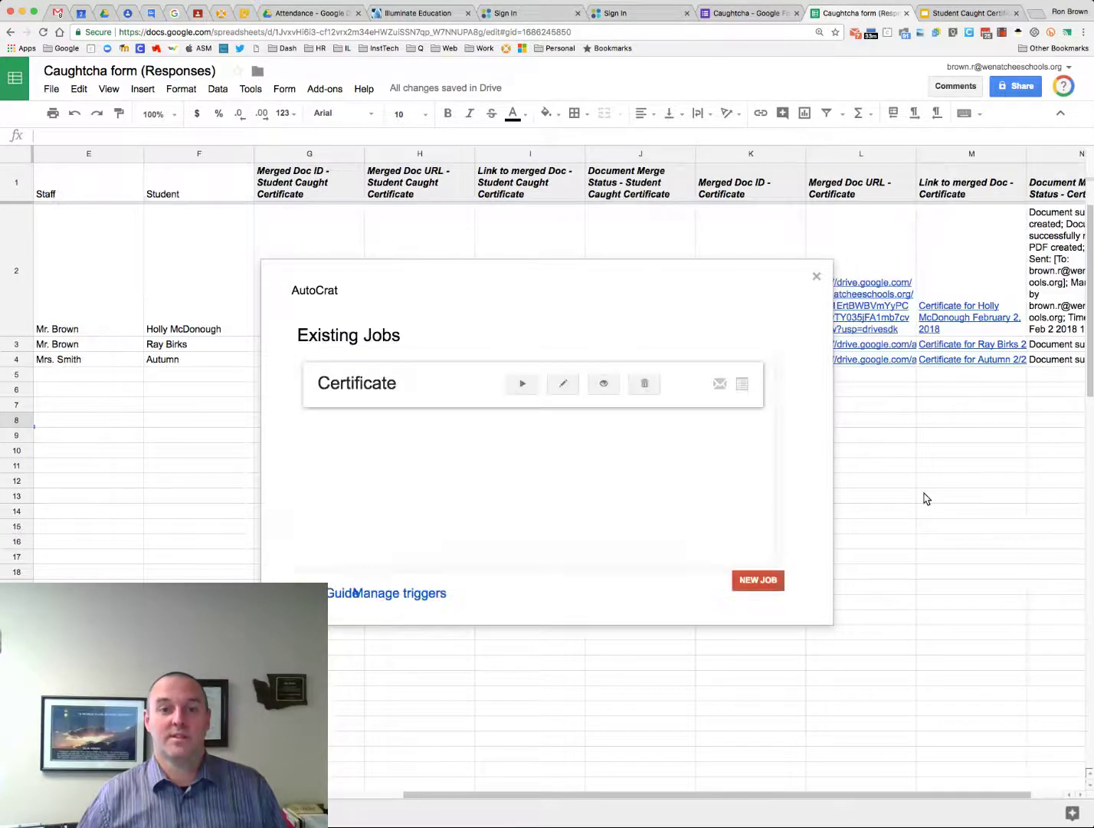
left_click(817, 278)
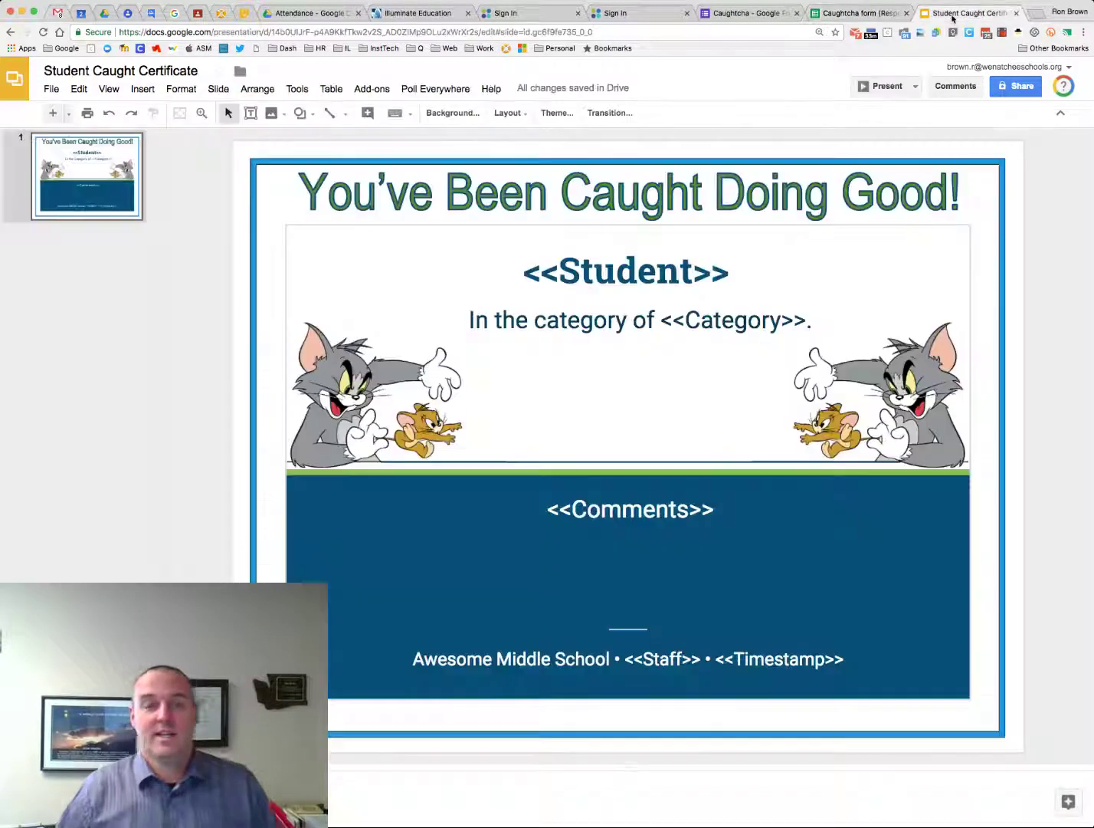
Switch back to the Student Caught Certificate template in Slides.
left_click(953, 15)
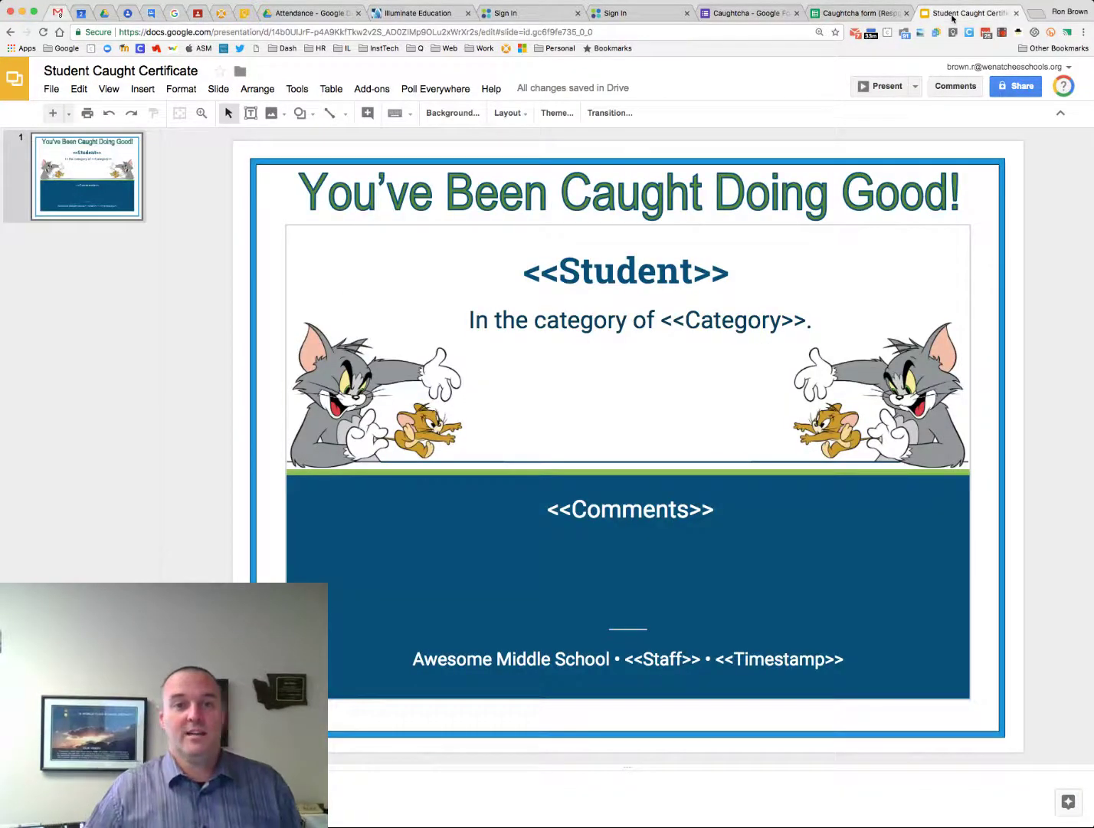